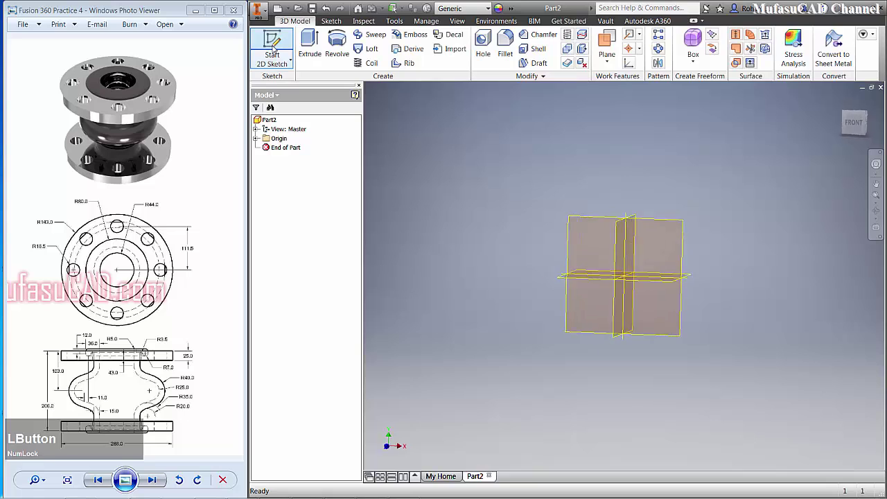
Start a sketch on the YZ plane and draw a six-segment stepped line chain from the origin, beginning with a horizontal line about 10.65 mm long
click(568, 208)
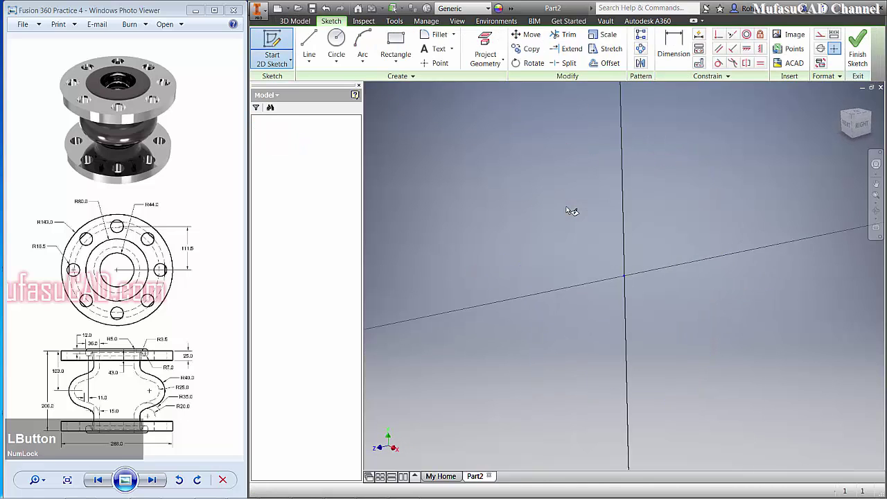
click(309, 46)
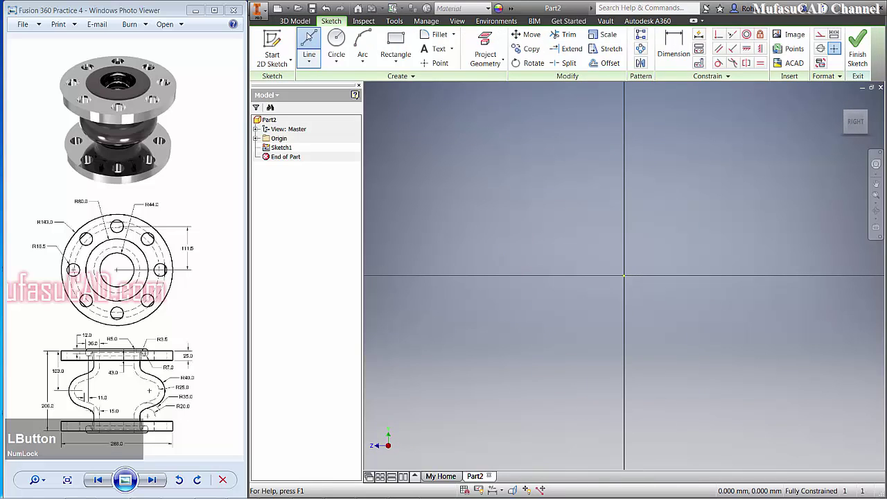
click(624, 276)
click(504, 276)
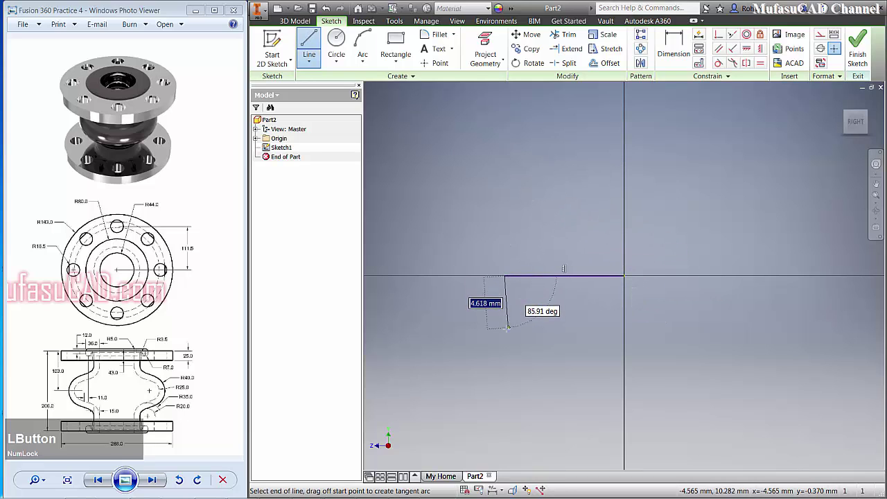
click(504, 328)
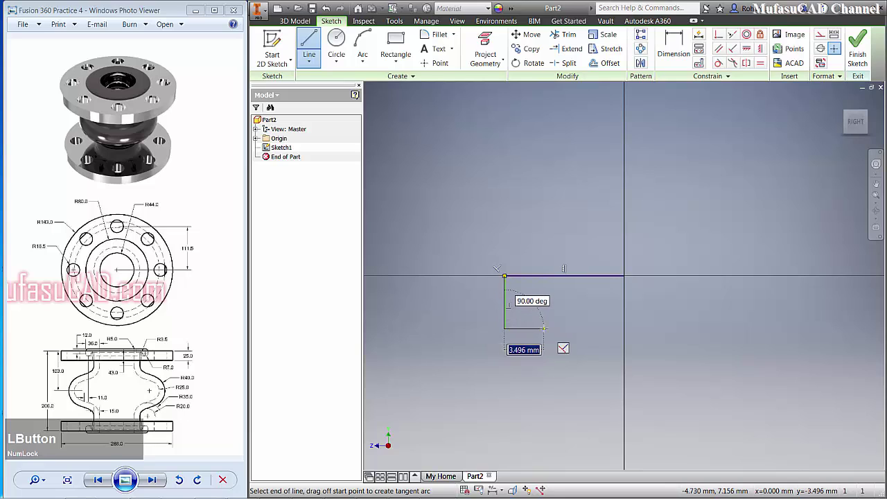
click(544, 329)
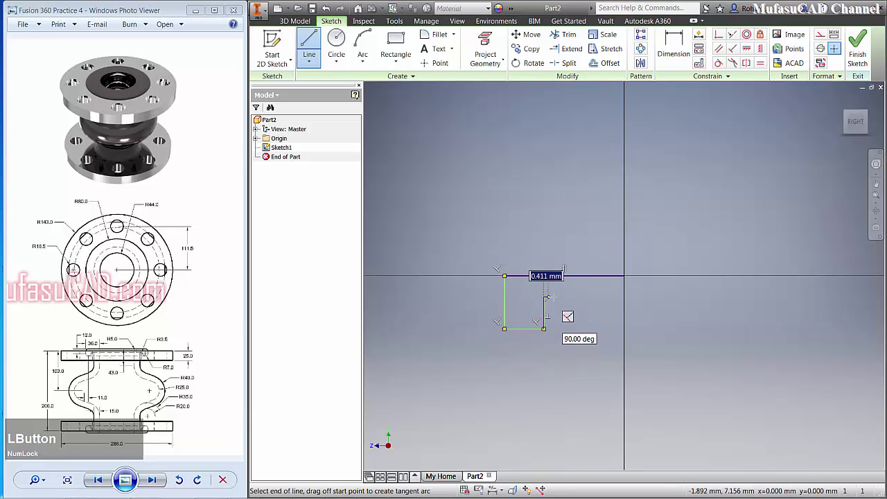
click(544, 297)
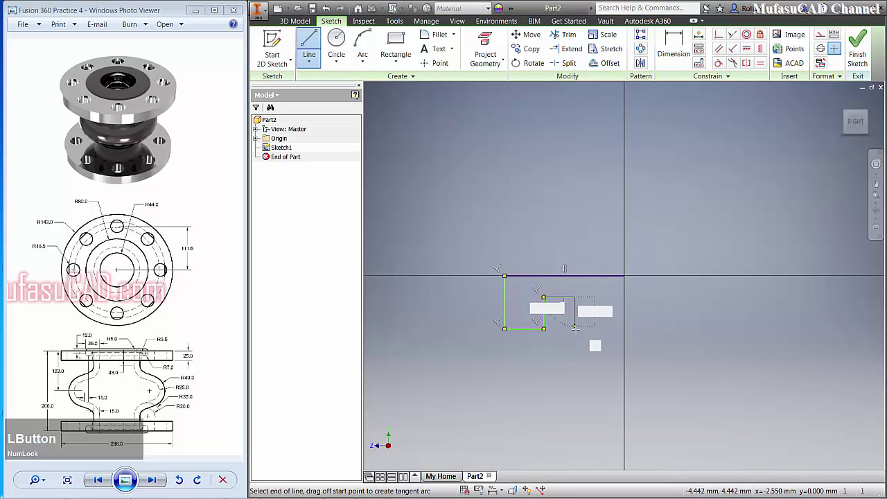
click(574, 297)
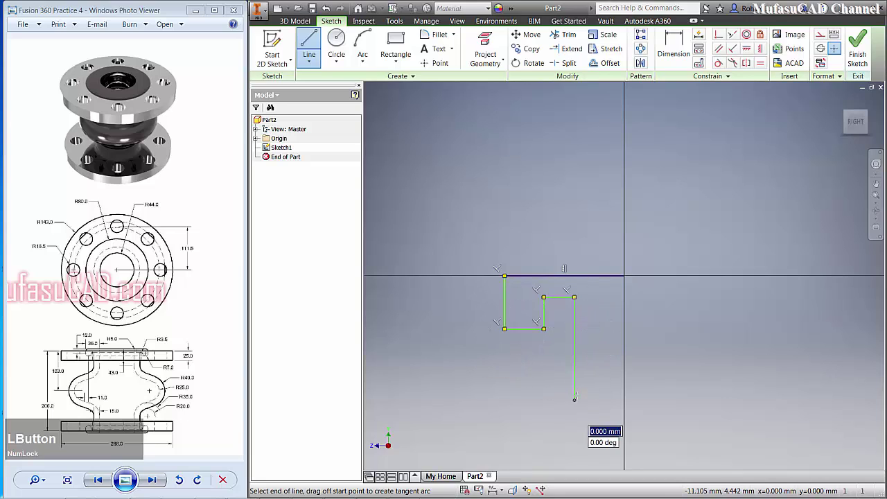
right_click(603, 300)
click(611, 302)
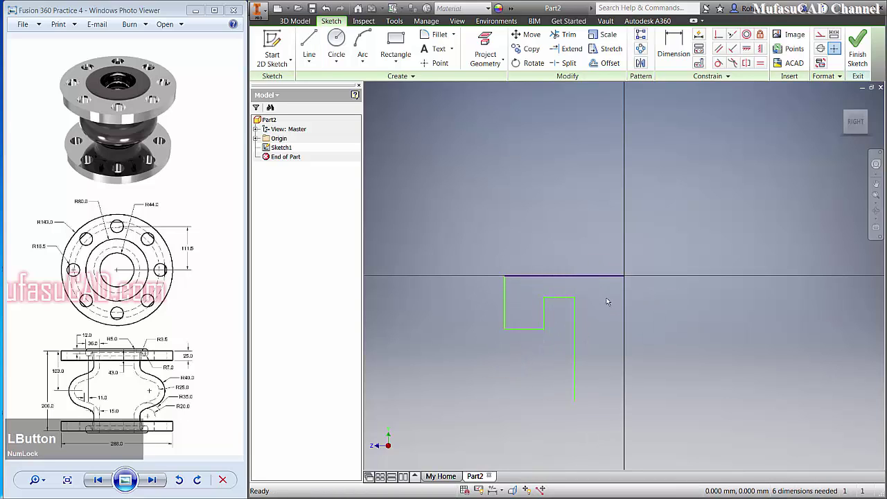
Dimension the long upper horizontal line starting at the origin to 75 mm
click(673, 46)
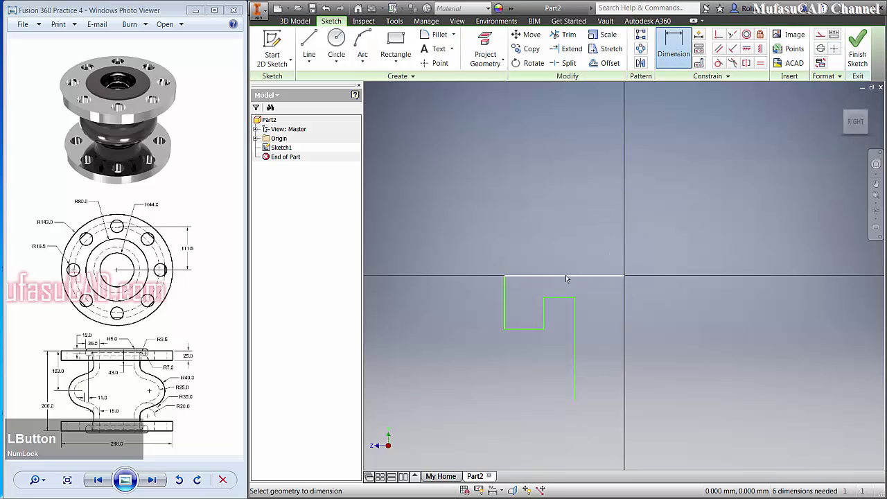
click(507, 280)
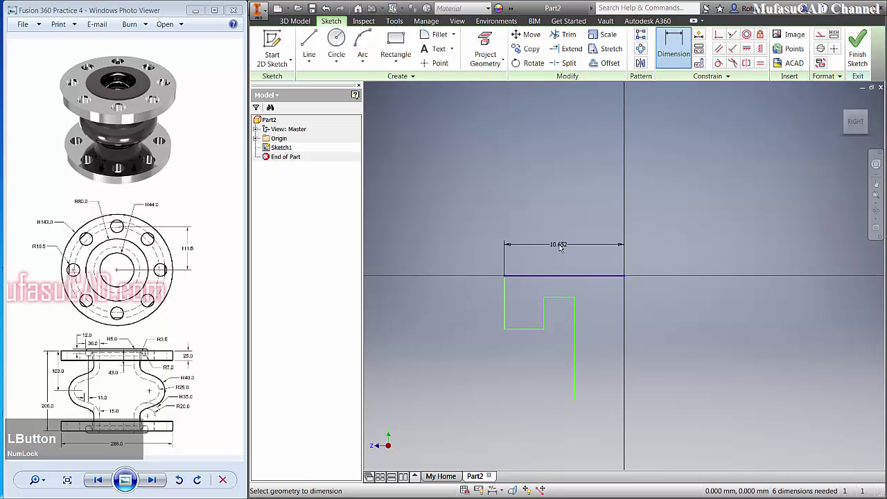
click(559, 247)
text(7)
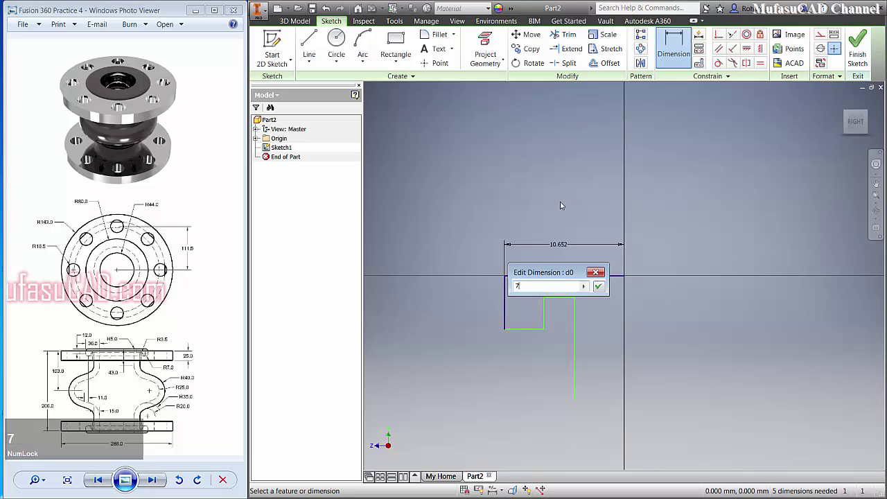
text(5)
click(598, 286)
Dimension the outer vertical line at the far end of the 75 mm line to 19 mm
scroll(567, 294, down, 2)
scroll(555, 299, up, 3)
middle_drag(477, 325, 557, 301)
scroll(548, 305, down, 4)
click(431, 274)
click(420, 281)
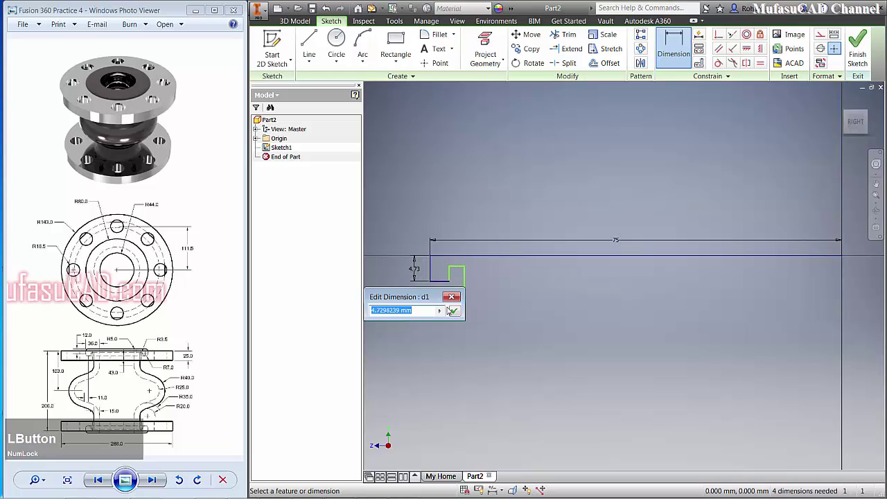
text(19)
click(455, 311)
Dimension the horizontal line at the foot of the 19 mm vertical to 14 mm
click(442, 361)
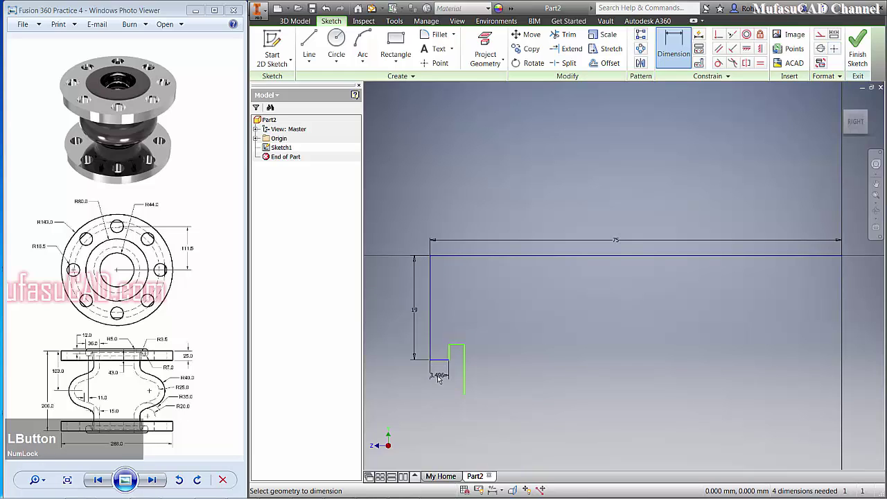
click(438, 376)
text(14)
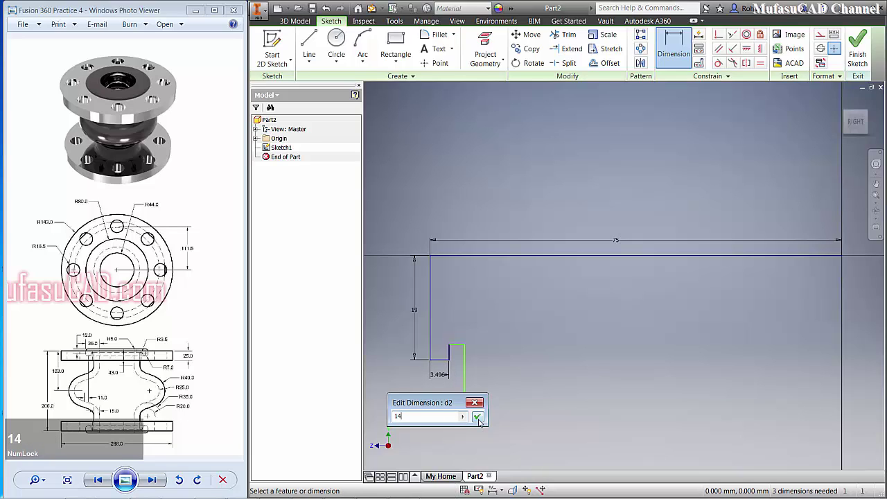
click(477, 418)
Dimension the short vertical line rising from the 14 mm line to 10.5 mm and the short horizontal line above it to 7 mm
click(508, 355)
click(494, 355)
text(10.5)
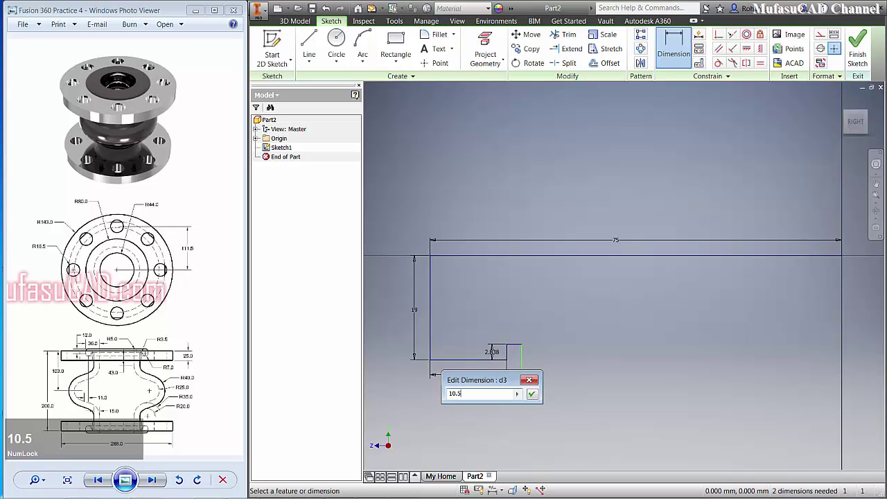
click(532, 395)
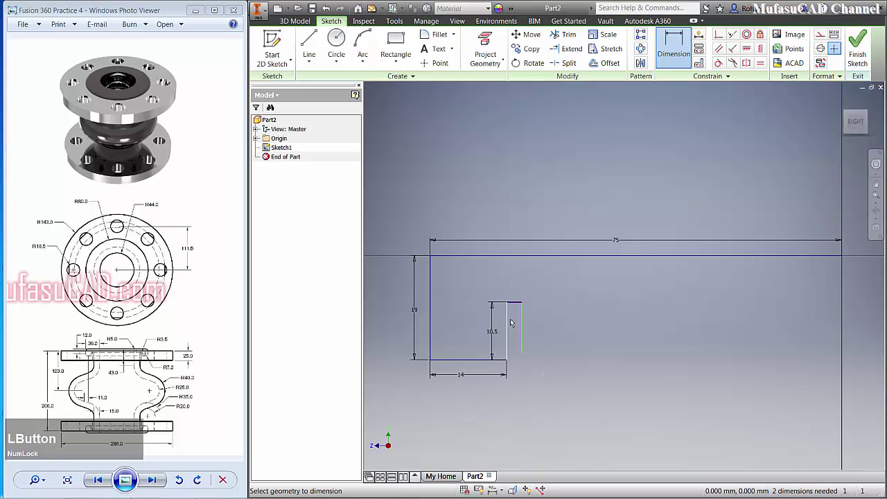
click(516, 292)
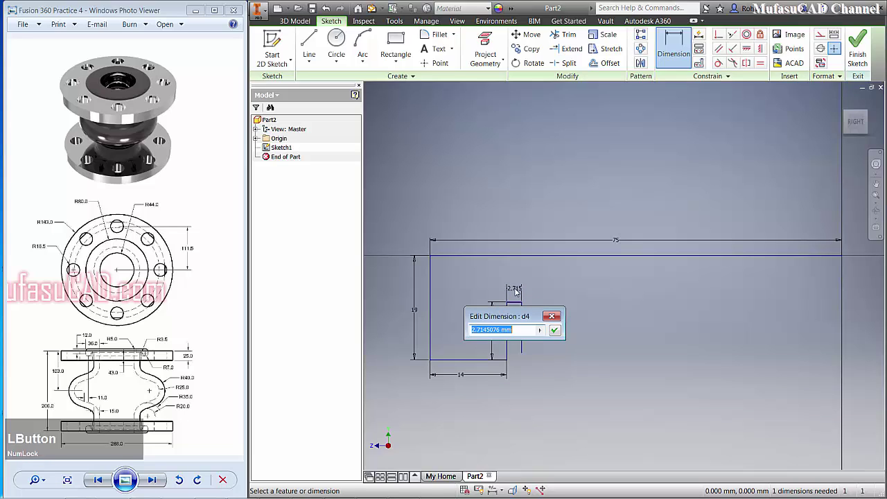
text(7)
click(555, 330)
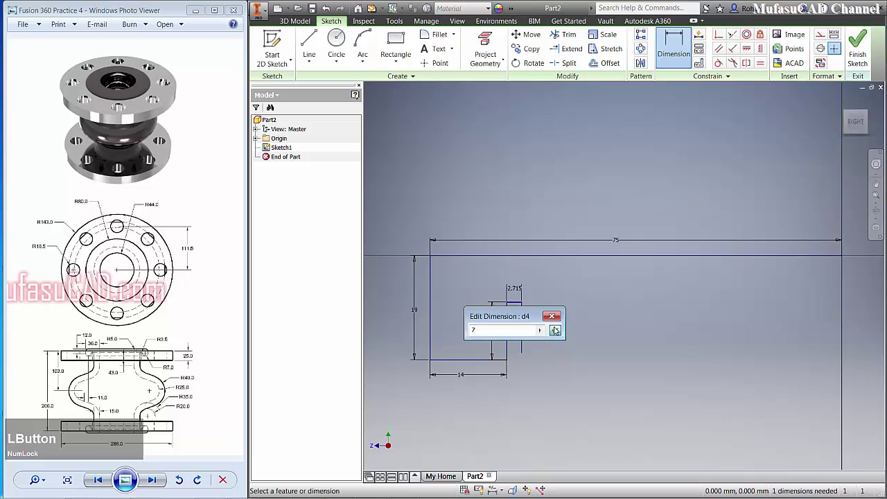
Dimension the vertical distance from the origin to the free lower end of the last line as 43 mm
scroll(573, 327, down, 1)
scroll(573, 329, up, 1)
scroll(572, 329, up, 2)
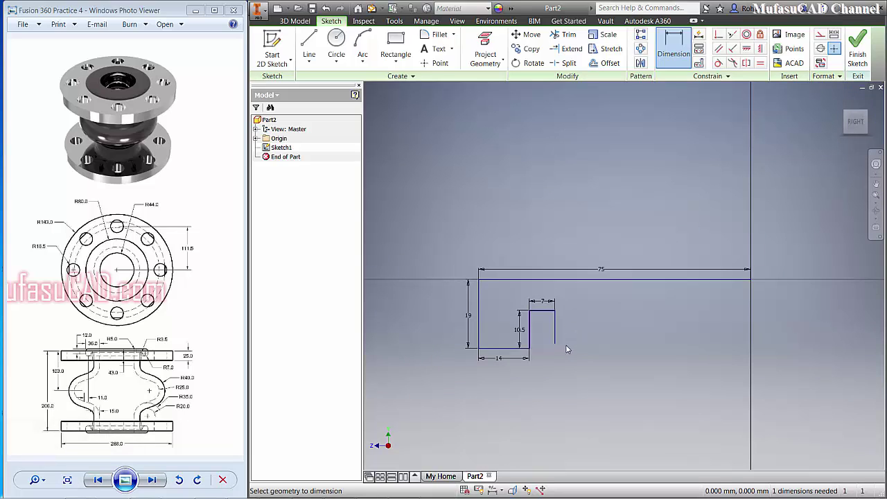
click(555, 342)
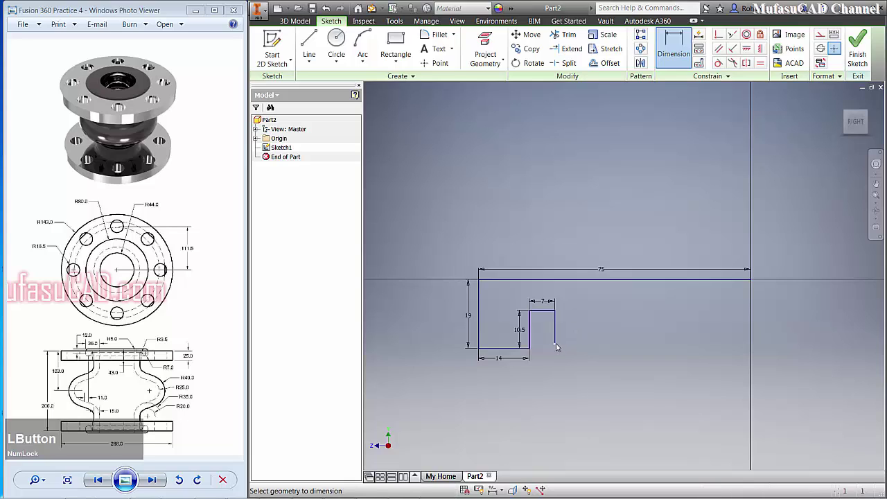
click(753, 281)
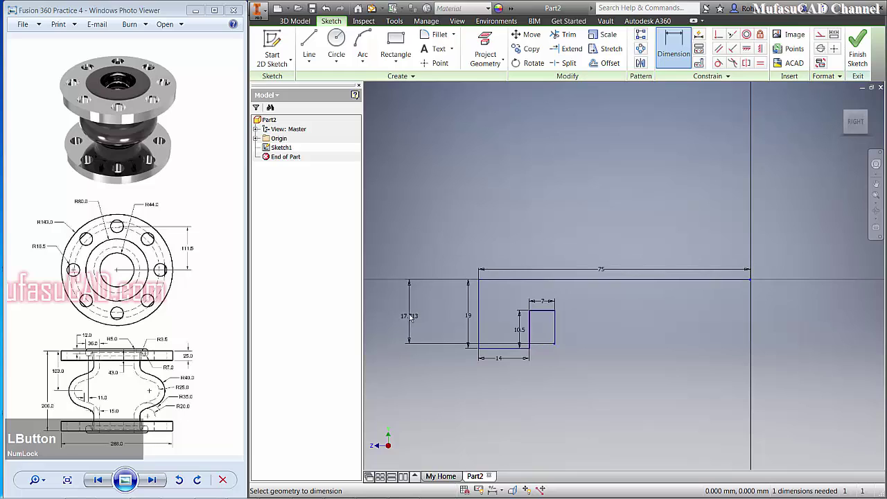
click(411, 318)
text(4)
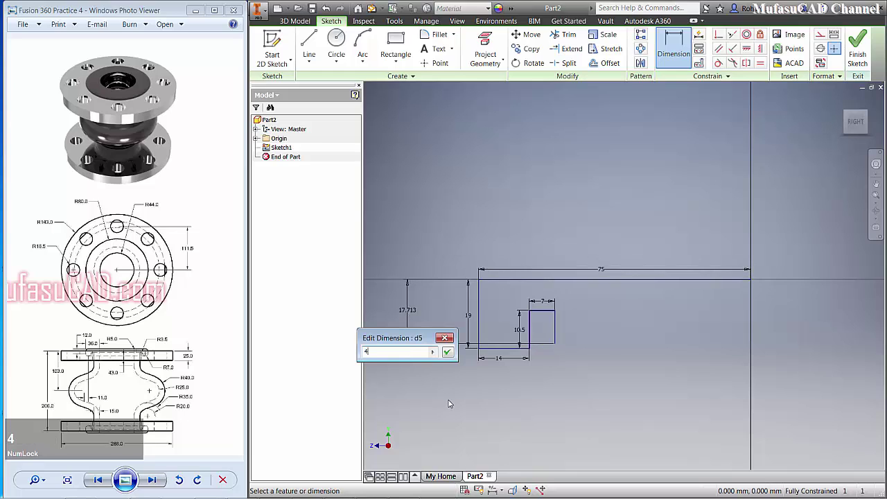
text(3)
click(448, 353)
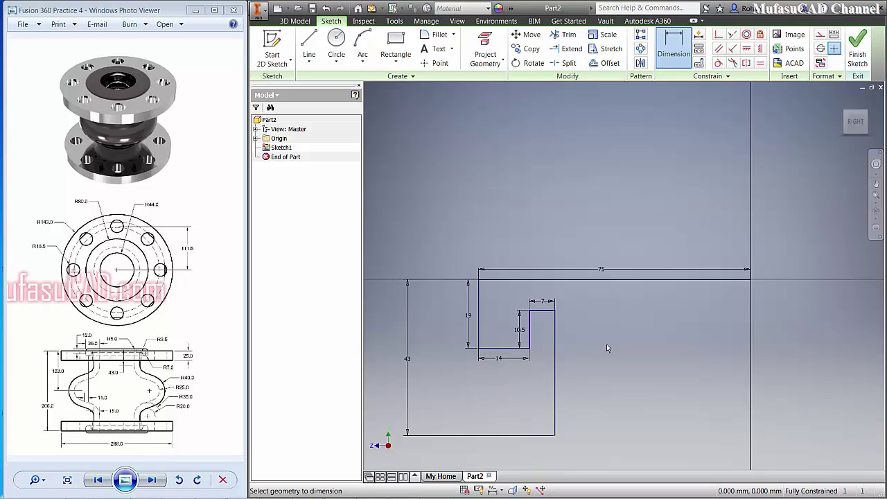
Draw a tangent circle touching the 19 mm vertical, the 14 mm horizontal and the 10.5 mm vertical lines
click(336, 41)
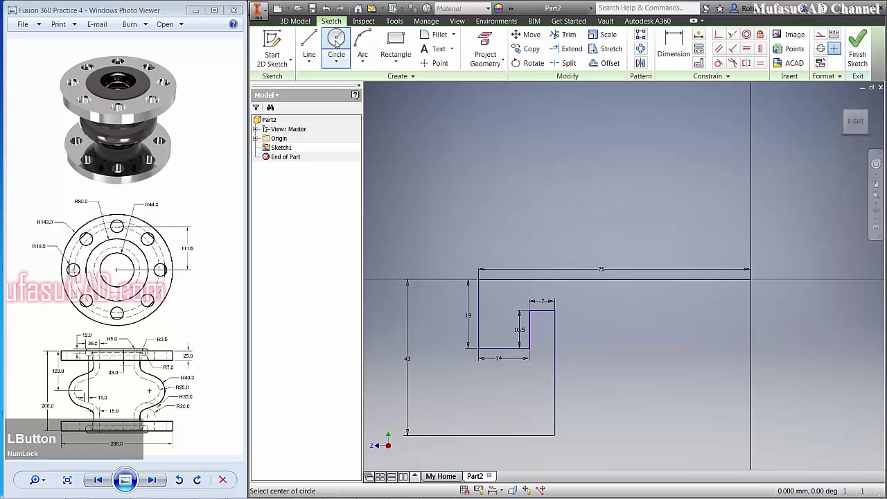
click(337, 62)
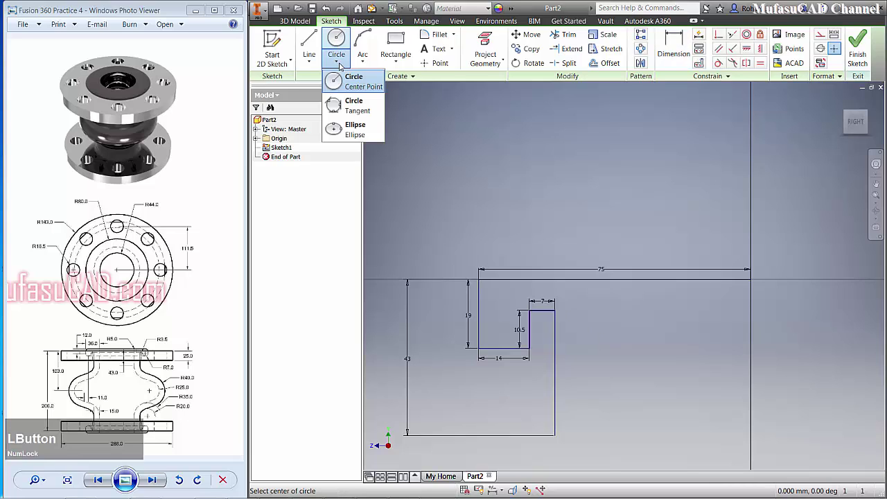
click(355, 107)
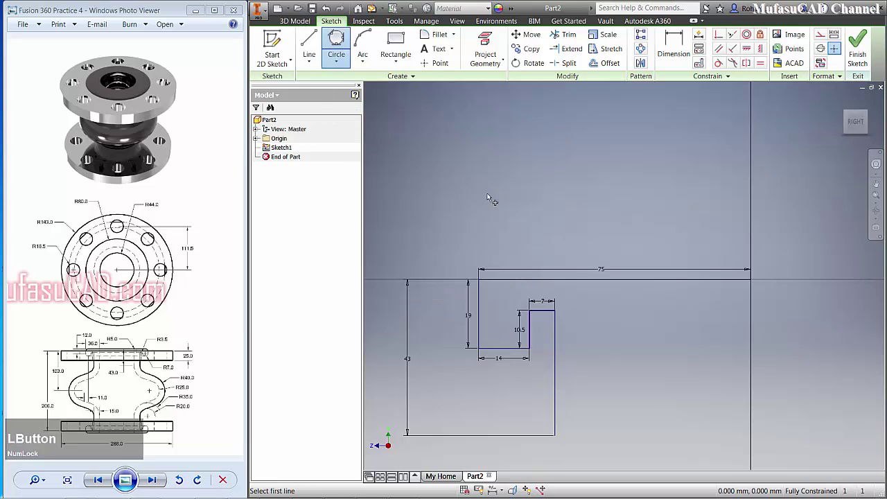
click(480, 328)
click(496, 348)
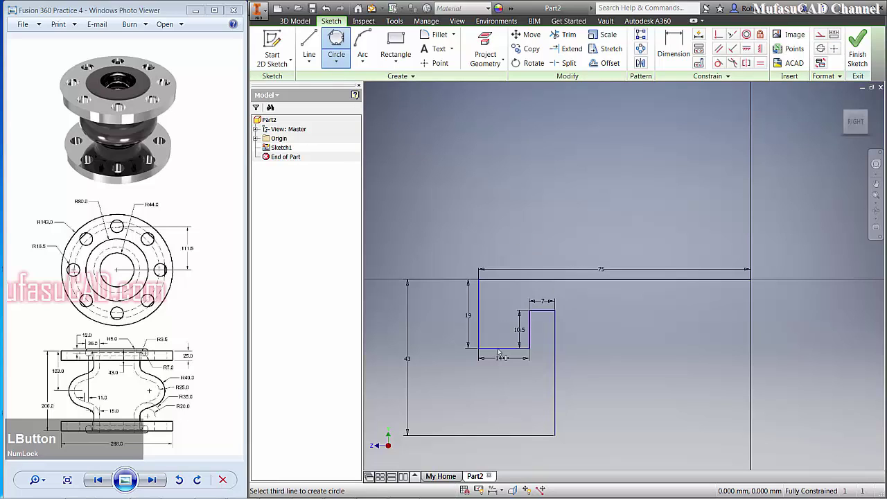
click(534, 338)
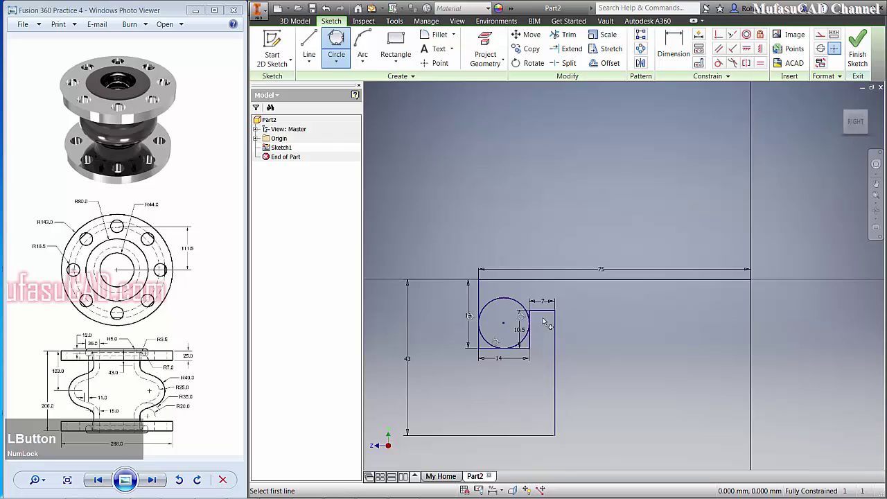
Draw a second tangent circle touching the 10.5 mm vertical, the 7 mm horizontal and the long inner vertical line
scroll(544, 322, down, 3)
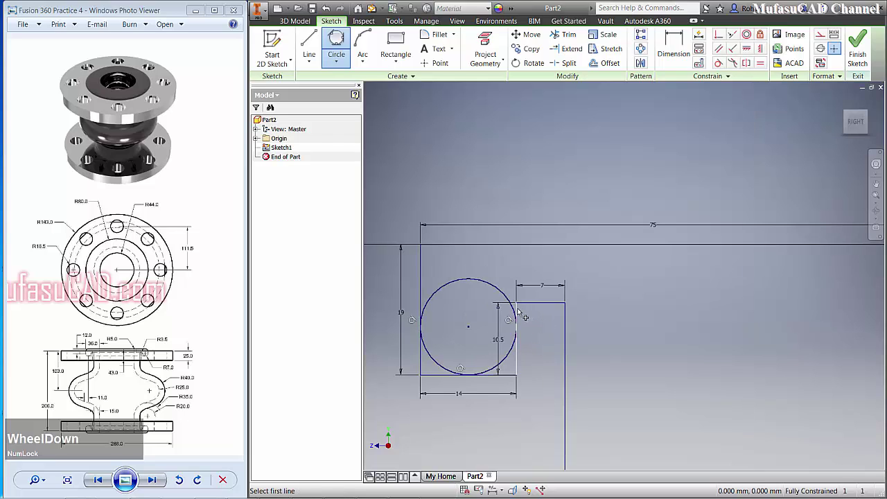
click(518, 313)
click(557, 303)
click(566, 345)
right_click(614, 287)
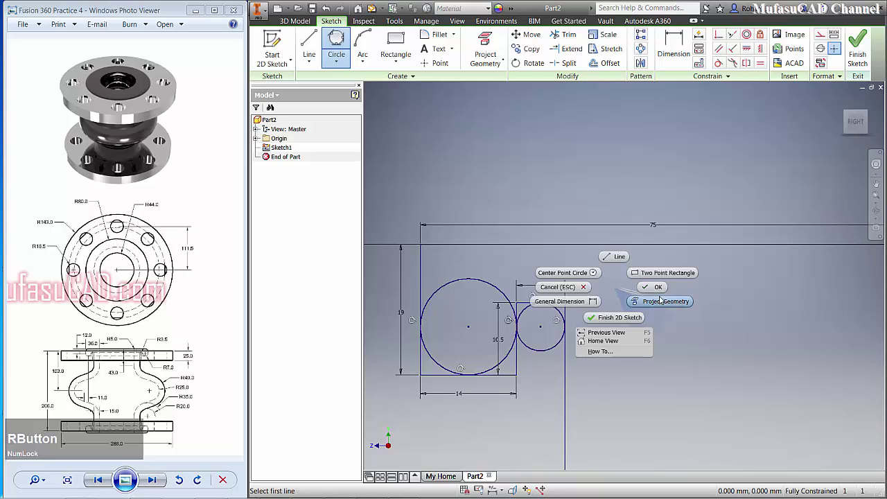
click(657, 287)
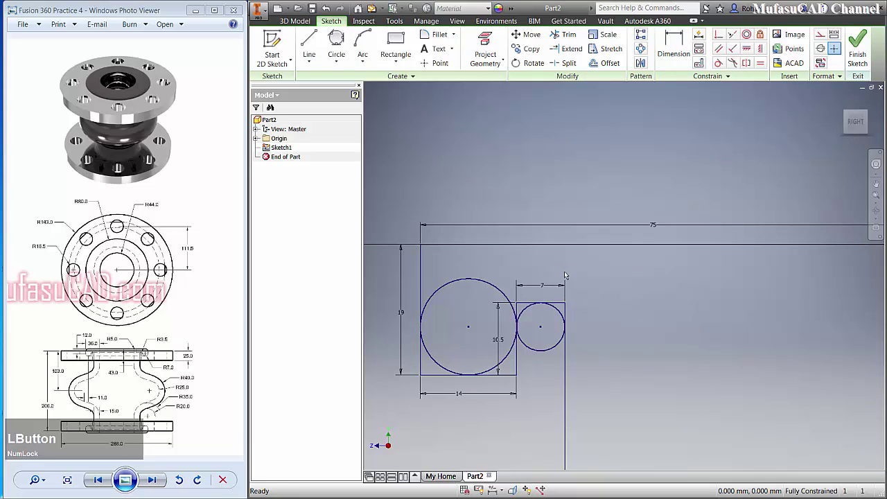
Fillet the corner between the 75 mm horizontal line and the outer vertical line with a 2 mm radius
click(440, 34)
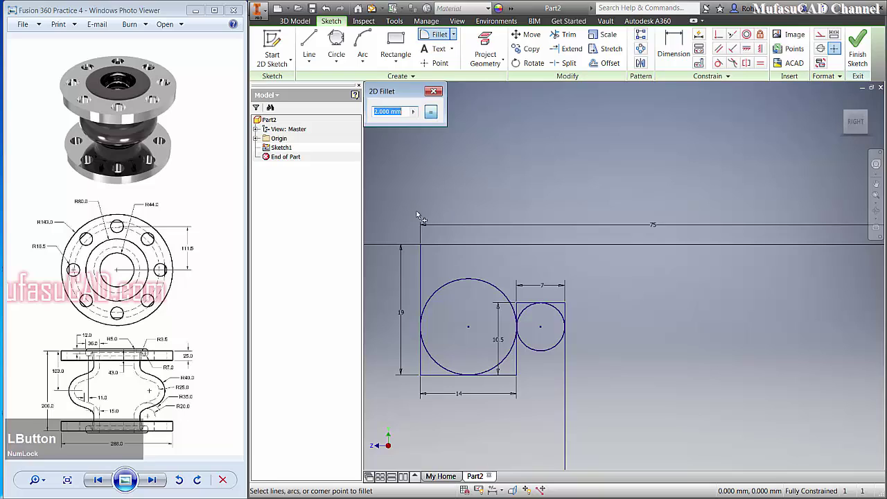
click(447, 248)
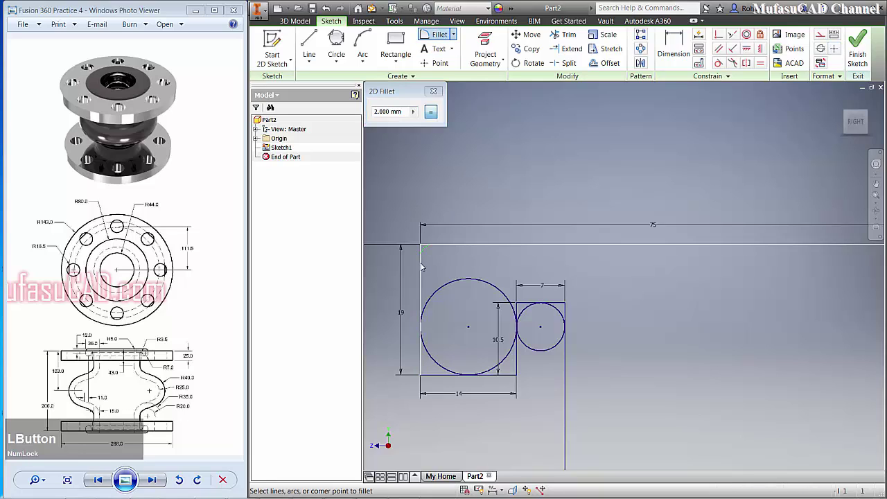
right_click(441, 164)
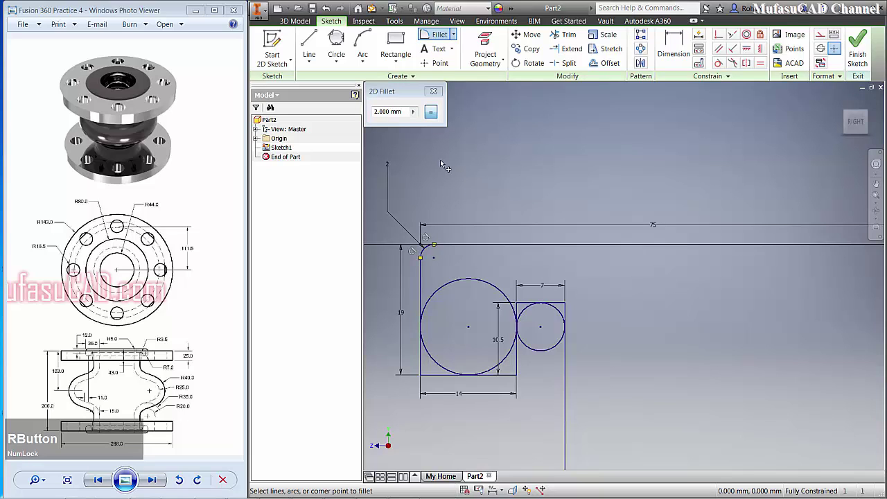
click(474, 160)
Set the radius of the fillet at the profile's outer upper corner to 5 mm
click(388, 192)
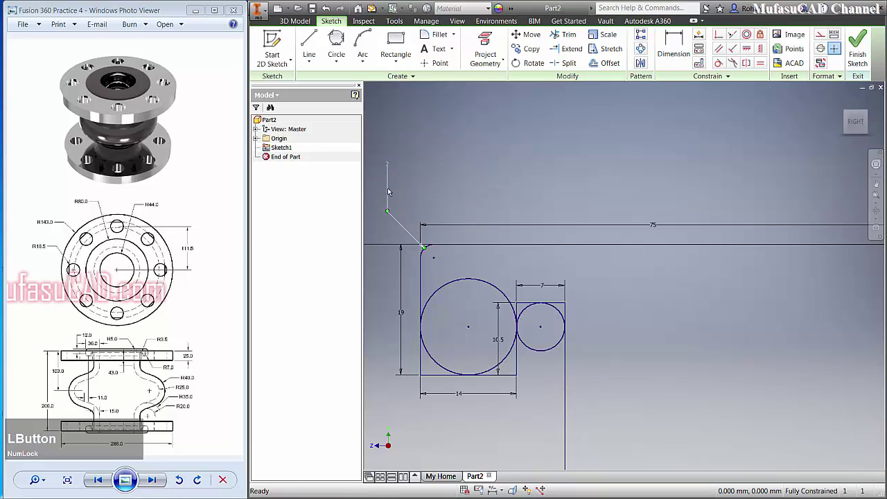
double_click(386, 201)
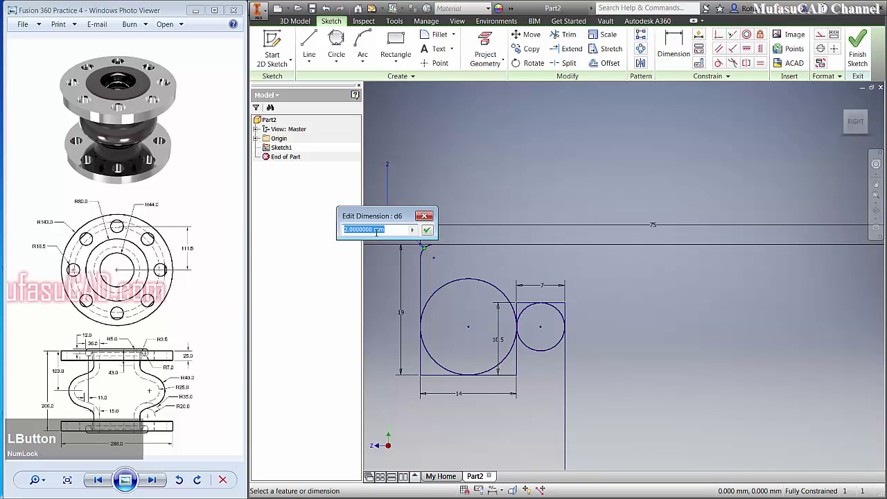
text(5)
click(427, 231)
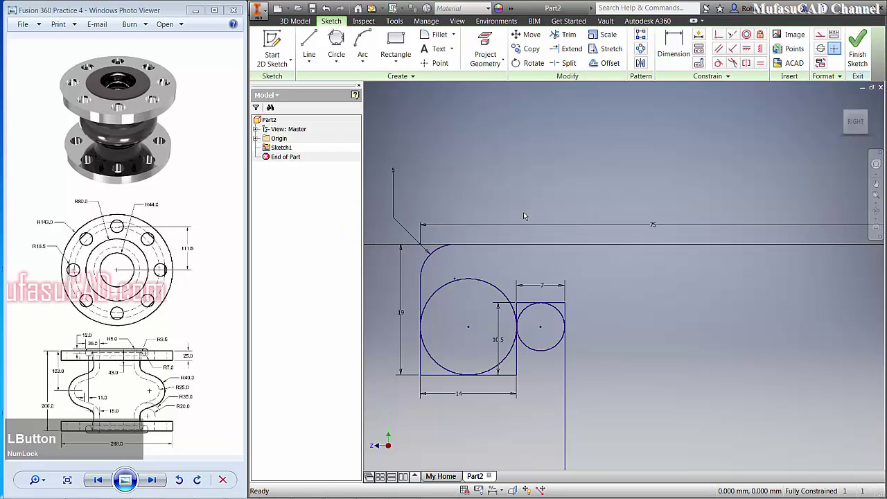
Add a driven vertical dimension between the large circle's center and the fillet's upper endpoint
click(674, 49)
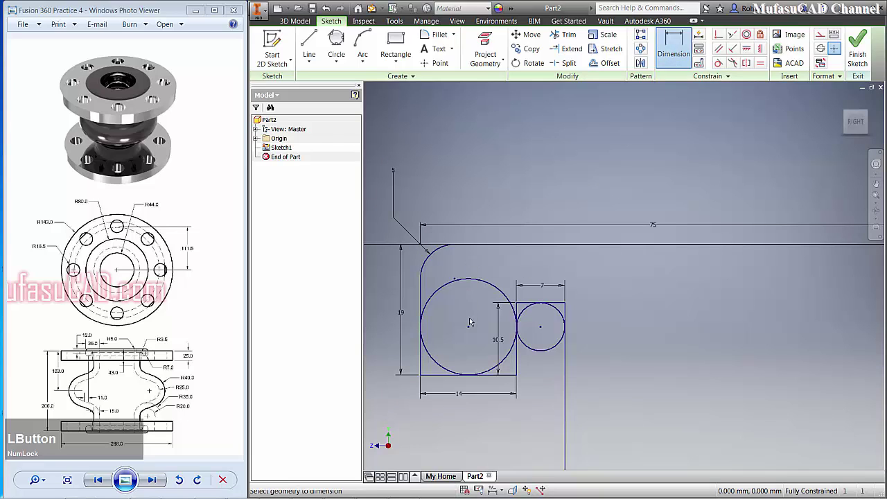
click(456, 247)
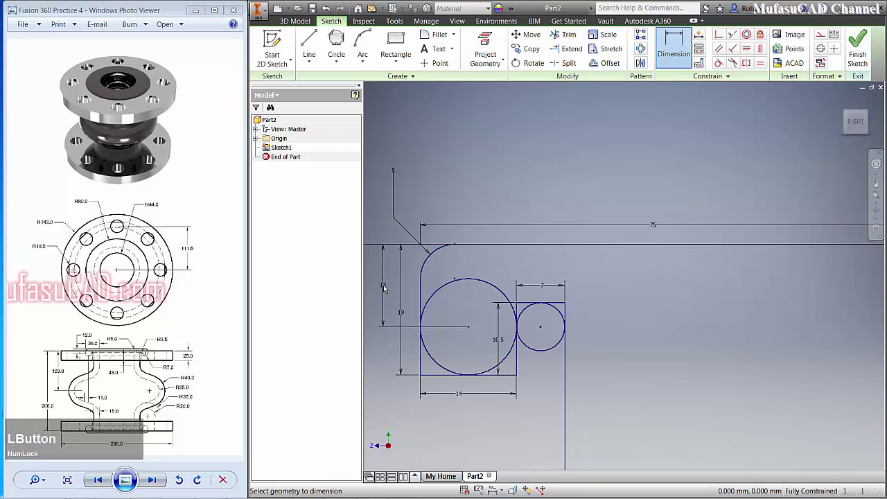
click(382, 288)
click(487, 105)
Add a driven horizontal dimension between the large circle's center and the fillet's upper endpoint
middle_drag(470, 297, 532, 255)
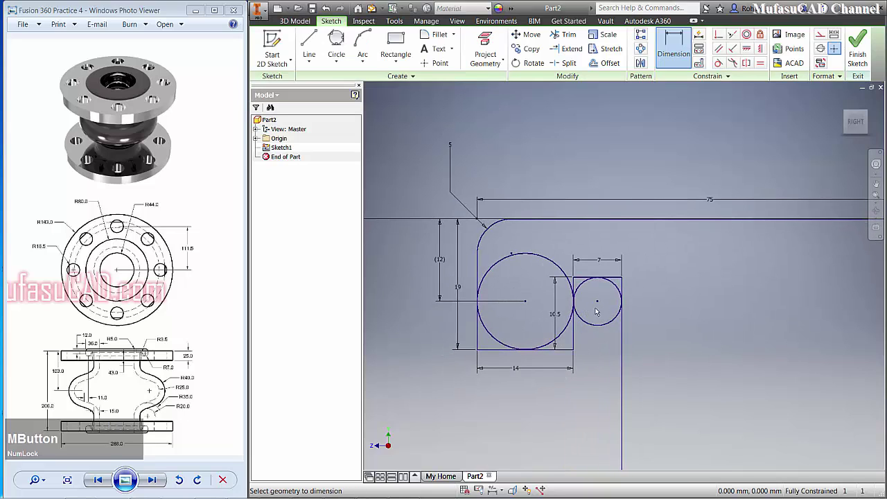
click(526, 303)
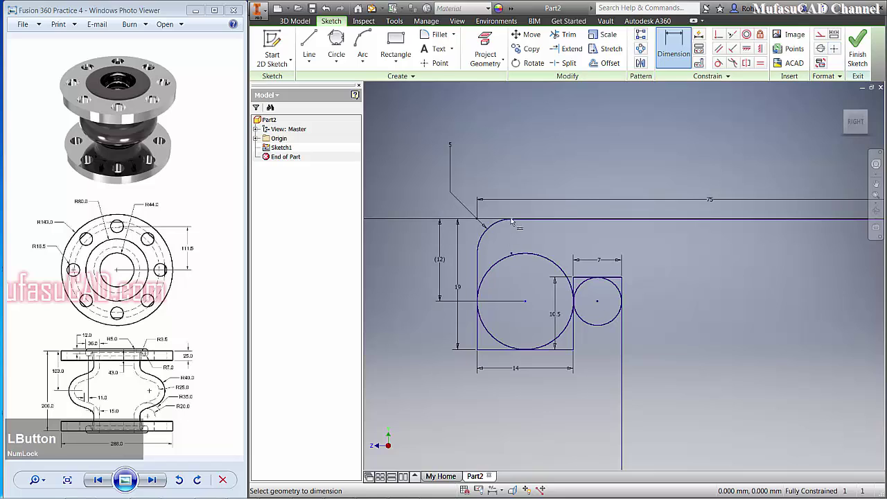
click(512, 221)
click(521, 182)
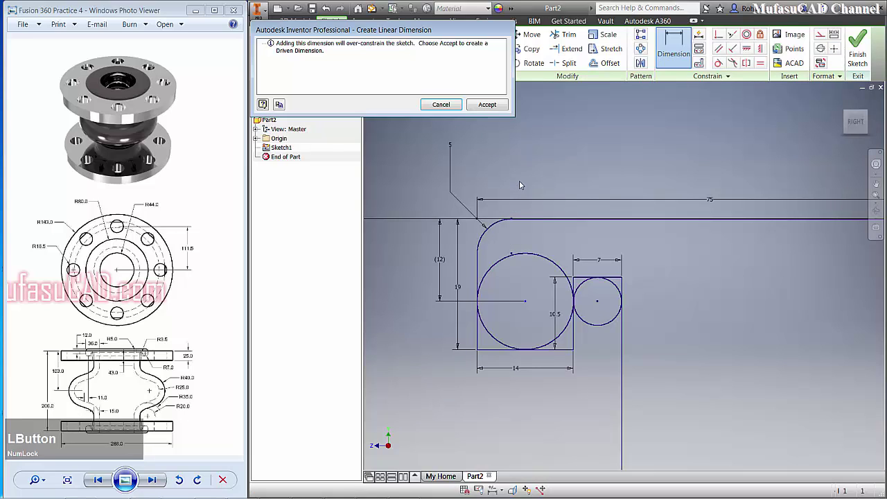
click(498, 105)
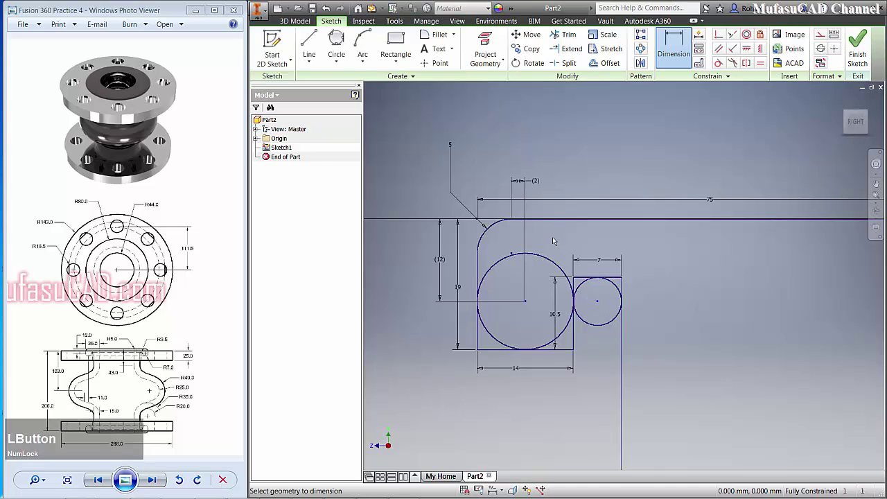
Add a driven horizontal dimension between the small circle's center and the fillet's upper endpoint
click(511, 221)
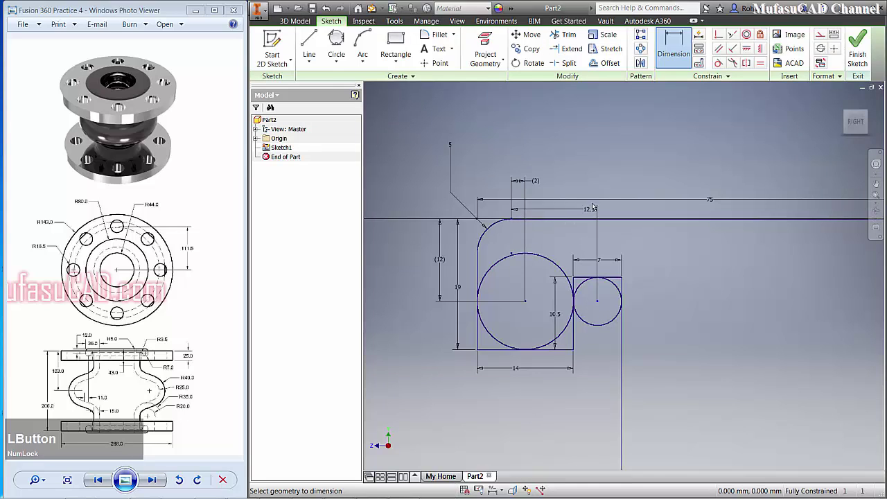
click(590, 170)
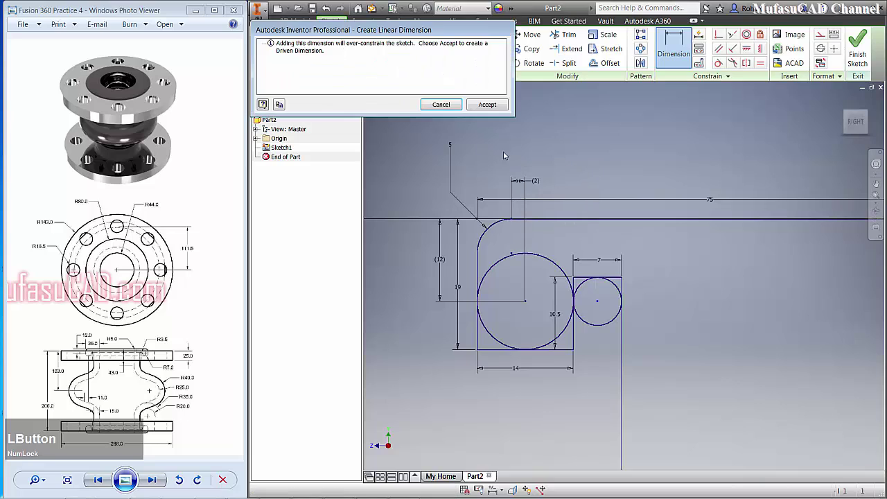
click(487, 105)
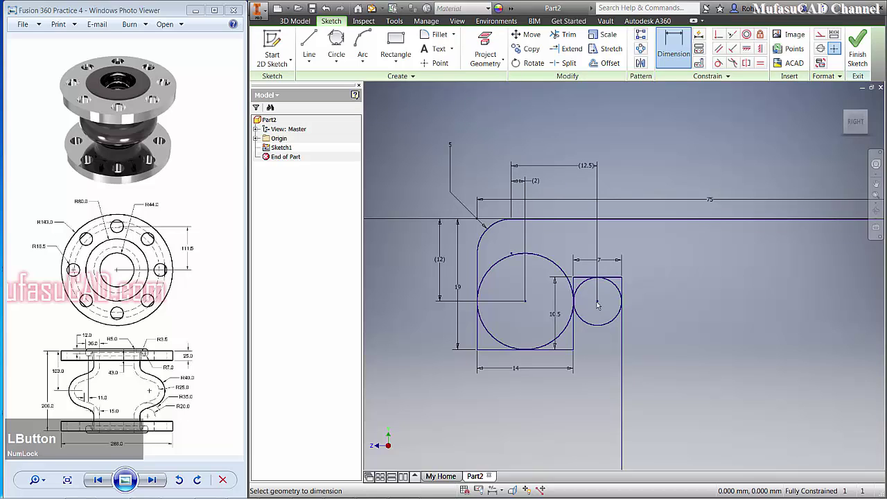
Add a driven vertical dimension between the small circle's center and the fillet's upper endpoint
click(513, 220)
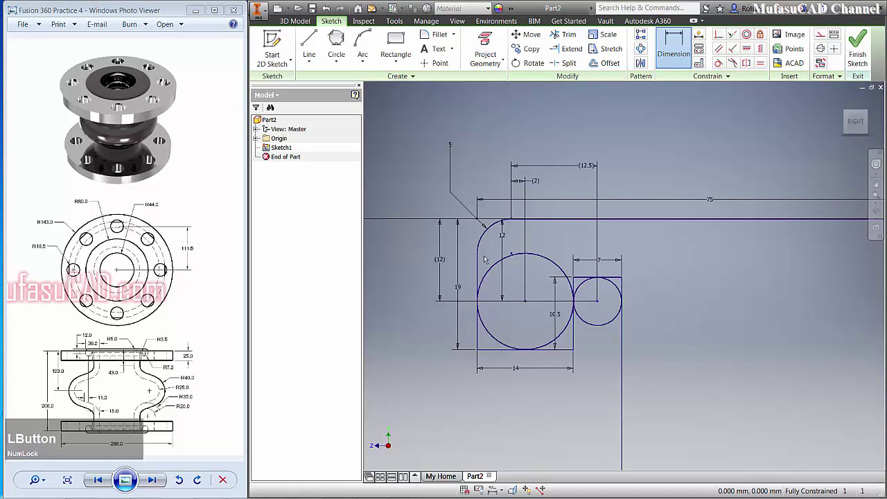
click(412, 260)
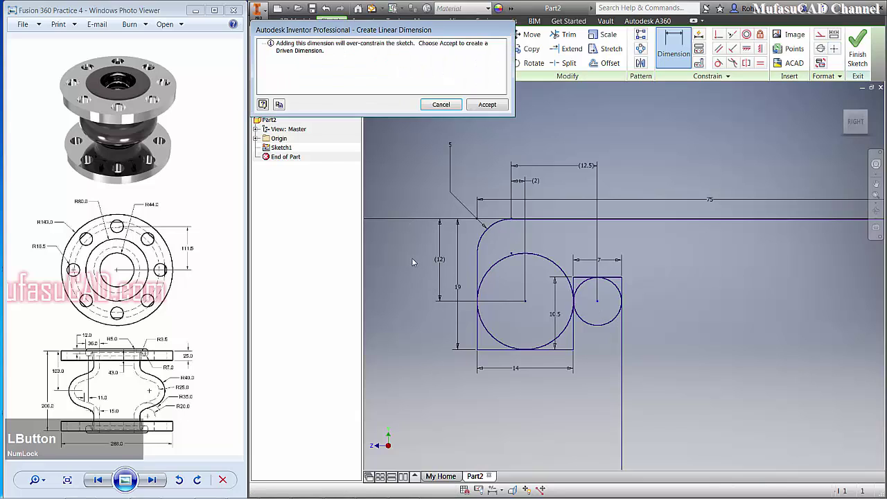
click(488, 105)
key(Escape)
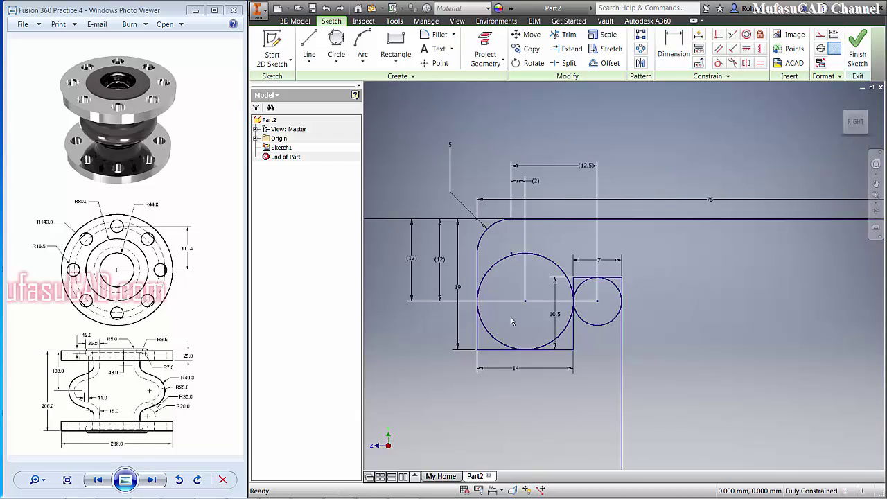
Delete the 19 mm, 14 mm, 10.5 mm and 7 mm dimensions around the two tangent circles
drag(461, 372, 455, 350)
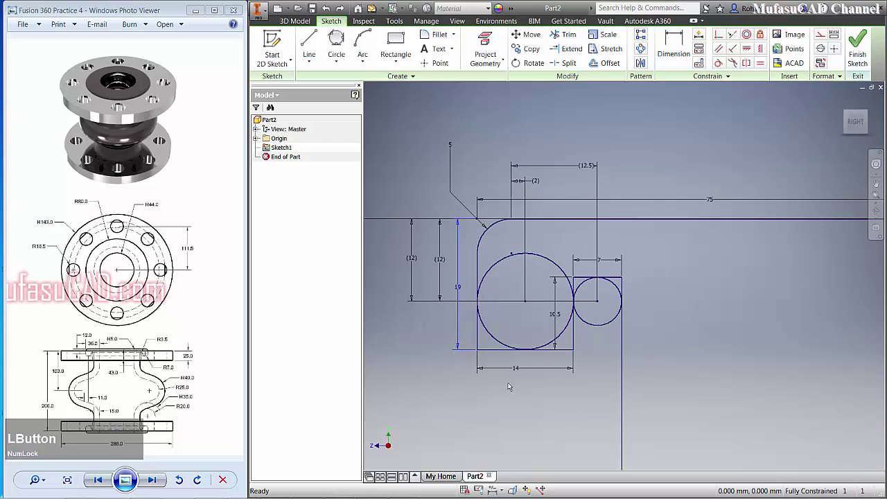
key(Delete)
drag(538, 388, 522, 365)
key(Delete)
key(Delete)
click(610, 260)
key(Delete)
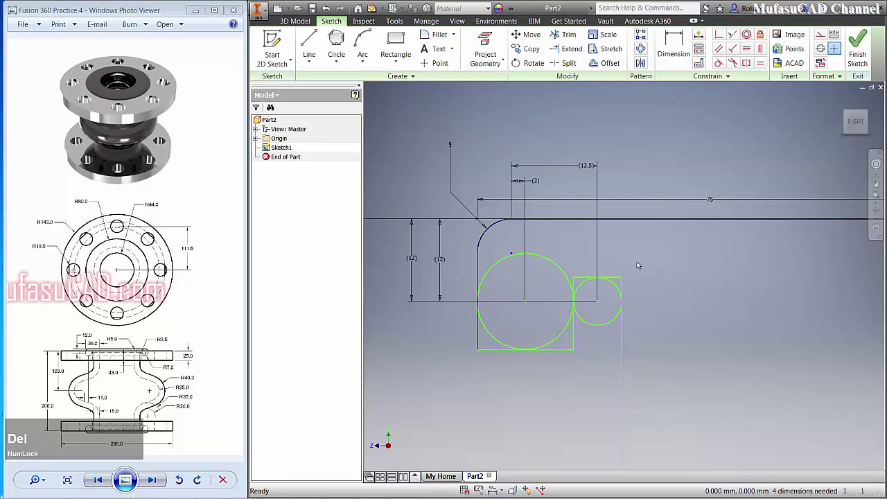
Trim away the straight line portions that box in the two tangent circles, up to their tangent points
click(570, 35)
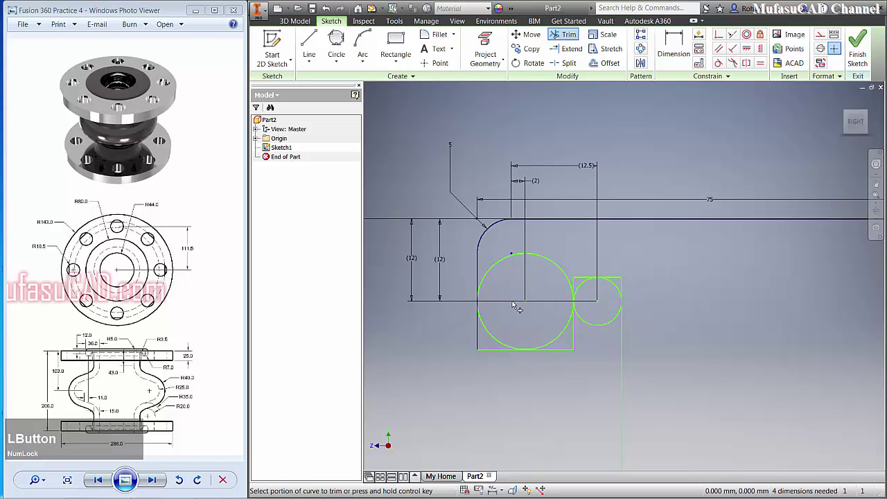
drag(495, 366, 481, 350)
drag(557, 364, 569, 344)
mouse_move(582, 270)
mouse_down()
mouse_move(579, 283)
mouse_move(628, 284)
mouse_up()
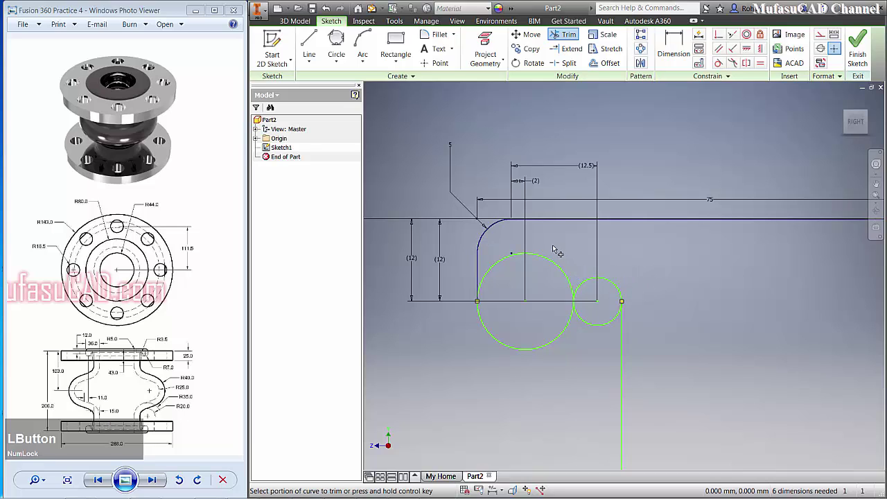
Trim the upper half of the large circle and the lower half of the small circle to leave an S-shaped edge
mouse_move(544, 243)
mouse_down()
mouse_move(547, 270)
mouse_move(581, 329)
mouse_up()
drag(594, 358, 598, 324)
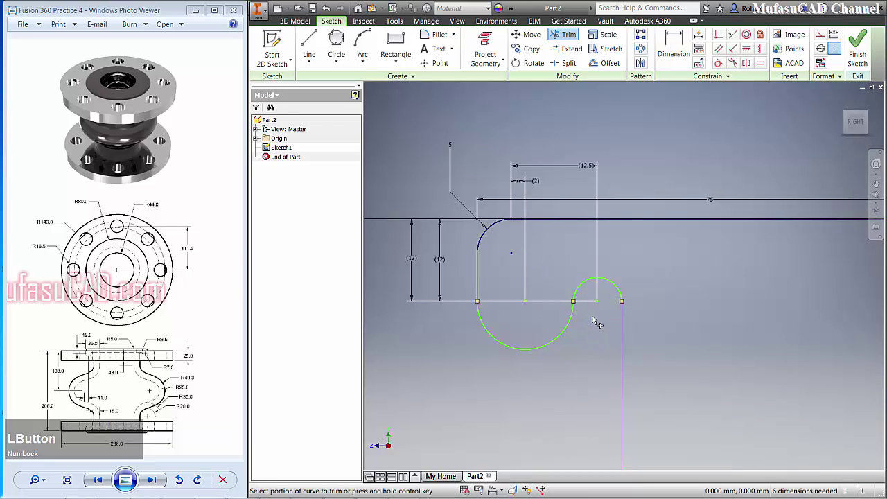
right_click(660, 255)
click(700, 250)
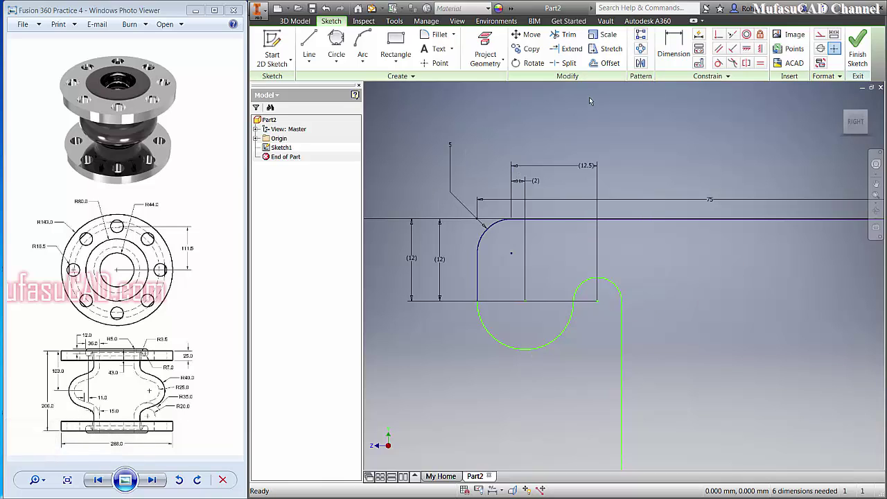
Dimension the small arc's radius as 3.5 mm and the large arc's radius as 7 mm
click(674, 47)
click(613, 285)
click(630, 260)
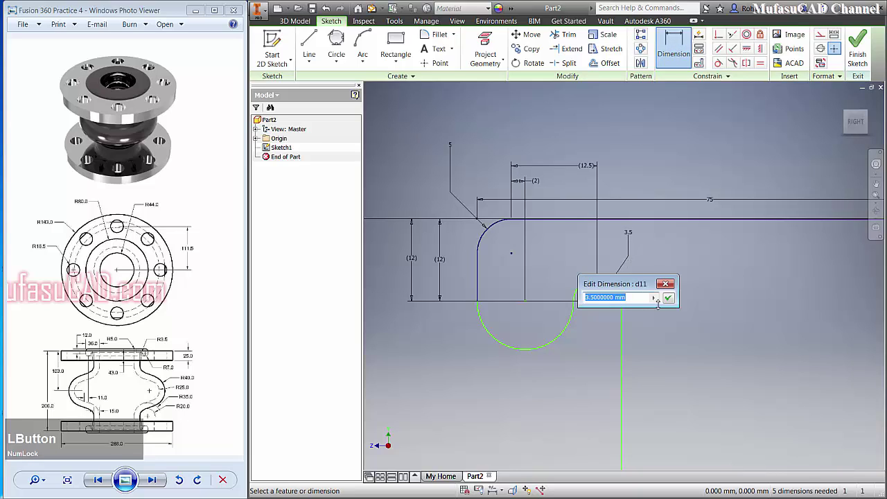
click(668, 298)
click(524, 345)
click(480, 379)
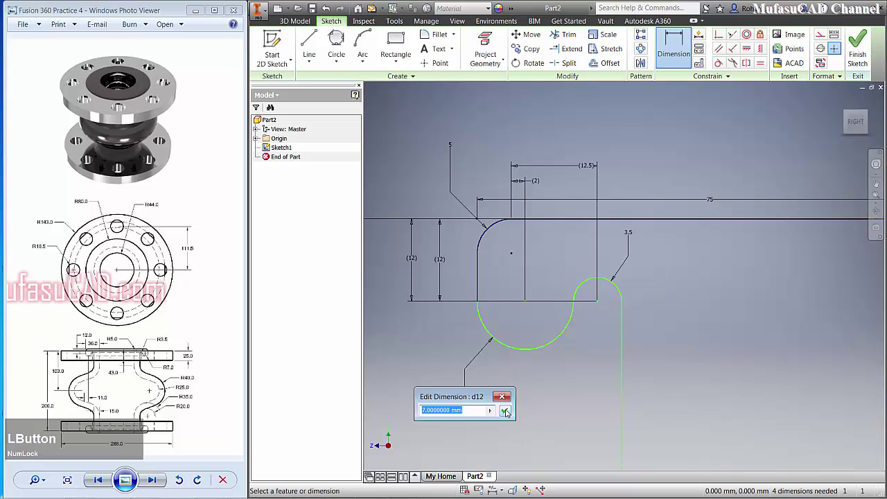
click(506, 412)
scroll(590, 342, down, 2)
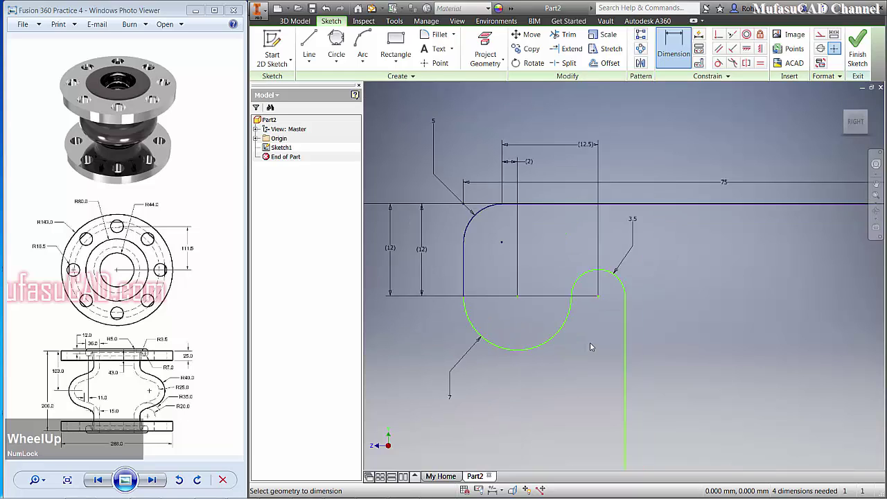
scroll(590, 350, up, 3)
middle_drag(566, 366, 564, 337)
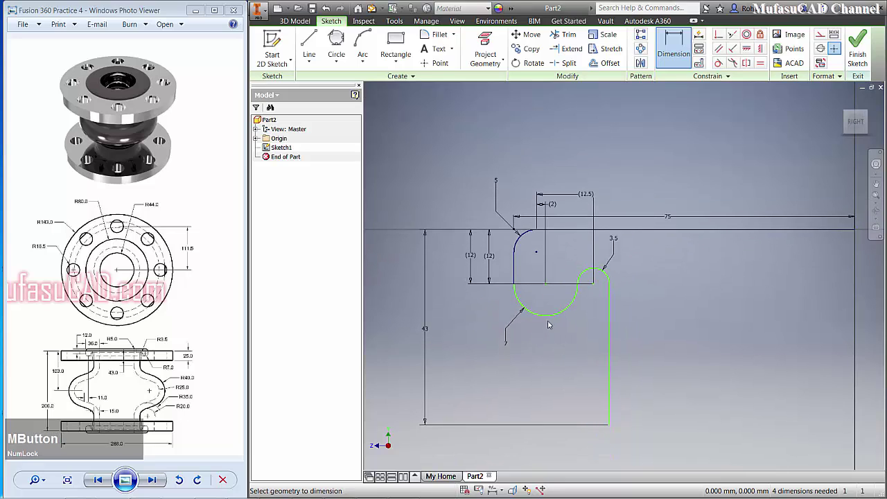
key(Escape)
Draw a center-point circle about 42 mm in diameter, centered below the outer vertical line and passing through the long inner line's lower end
click(336, 60)
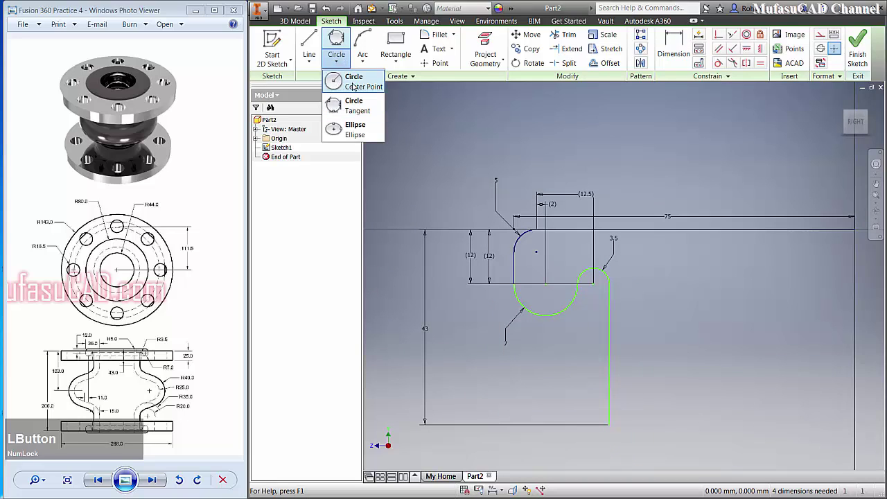
click(354, 86)
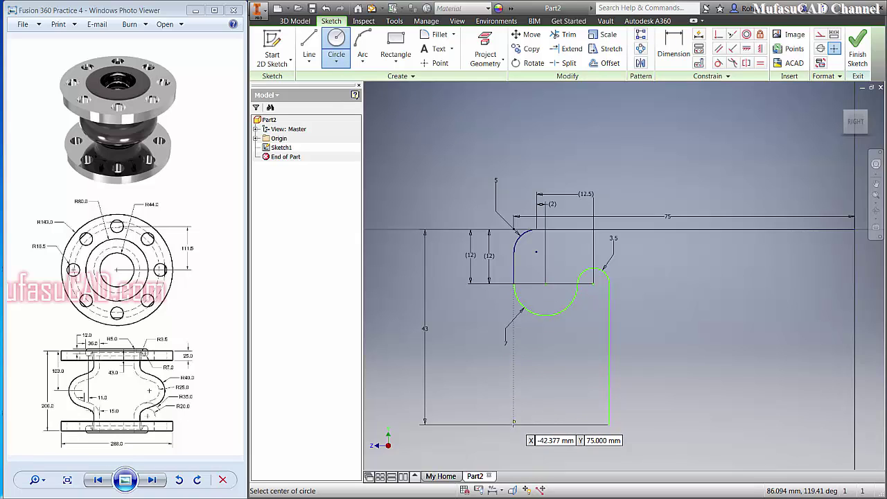
click(513, 424)
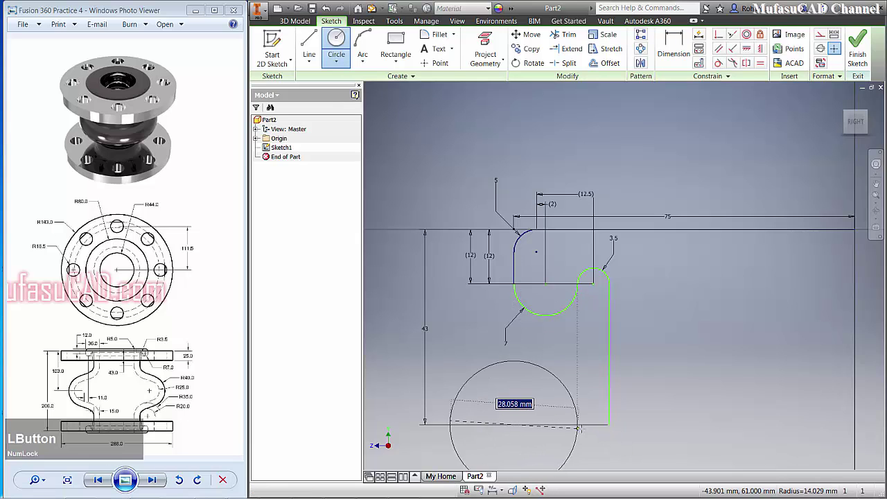
click(622, 441)
scroll(700, 368, down, 2)
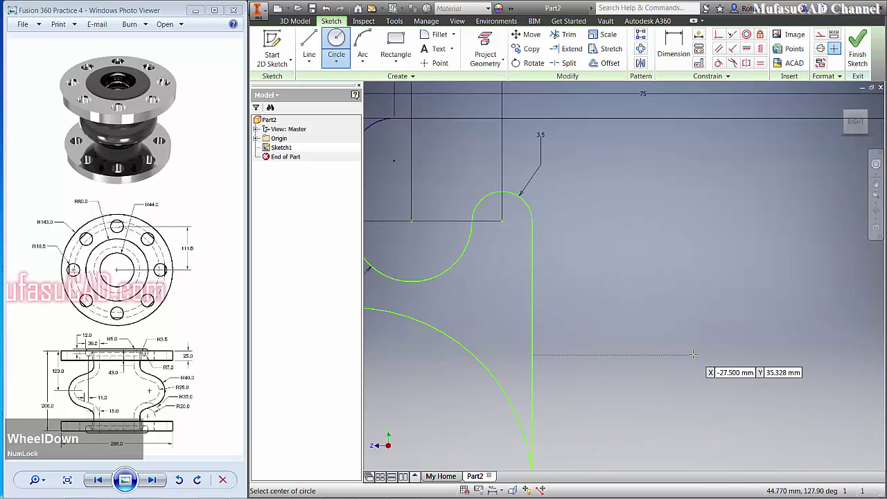
scroll(700, 371, up, 2)
middle_click(592, 388)
scroll(635, 416, down, 2)
right_click(598, 326)
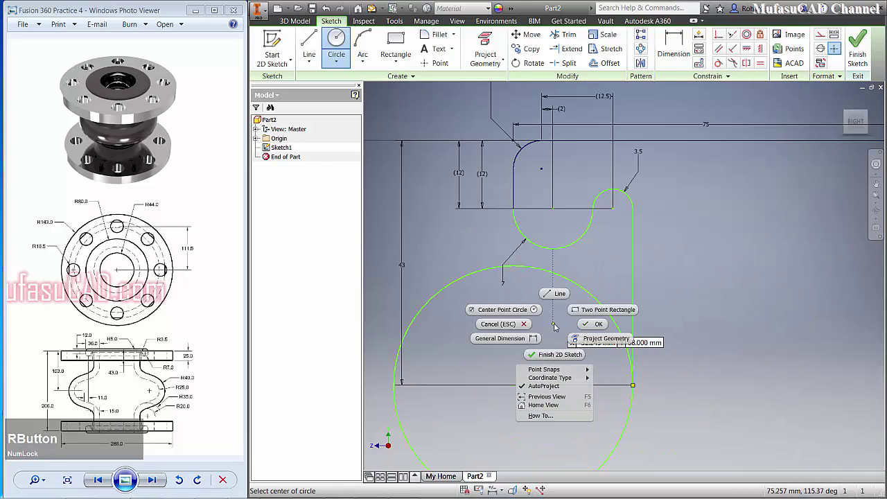
click(605, 328)
Dimension the new lower circle's diameter as 40 mm
click(674, 49)
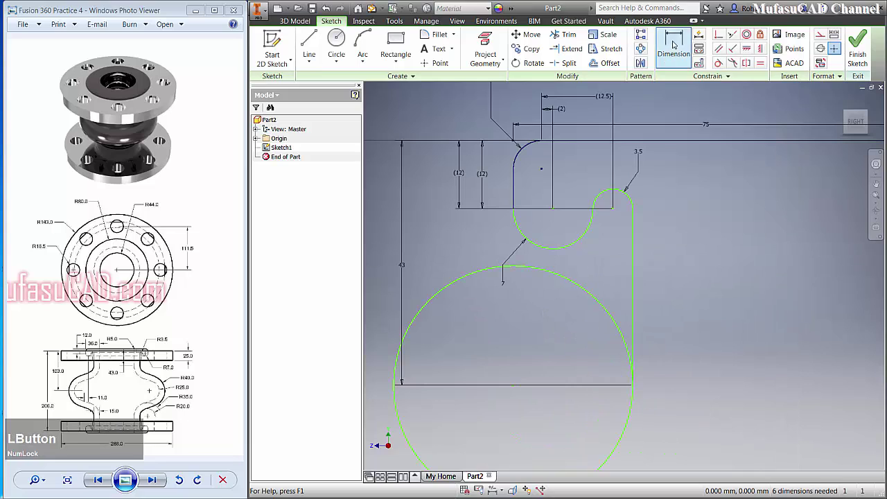
click(569, 278)
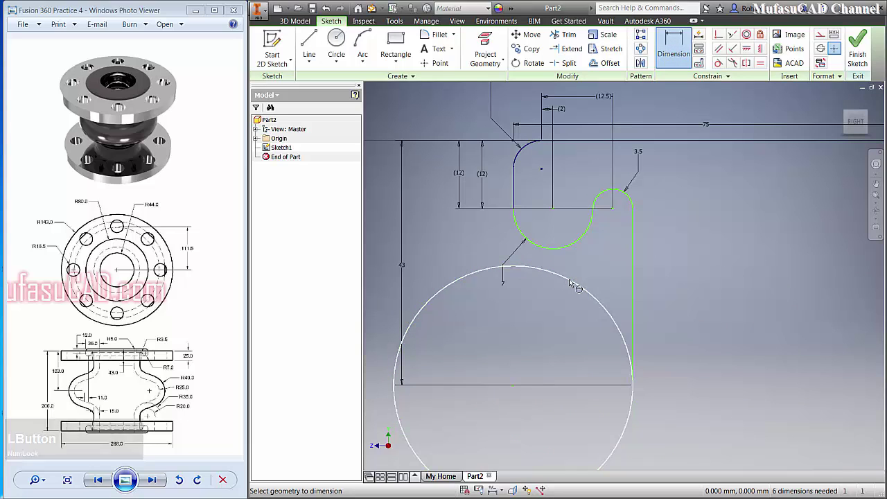
click(660, 274)
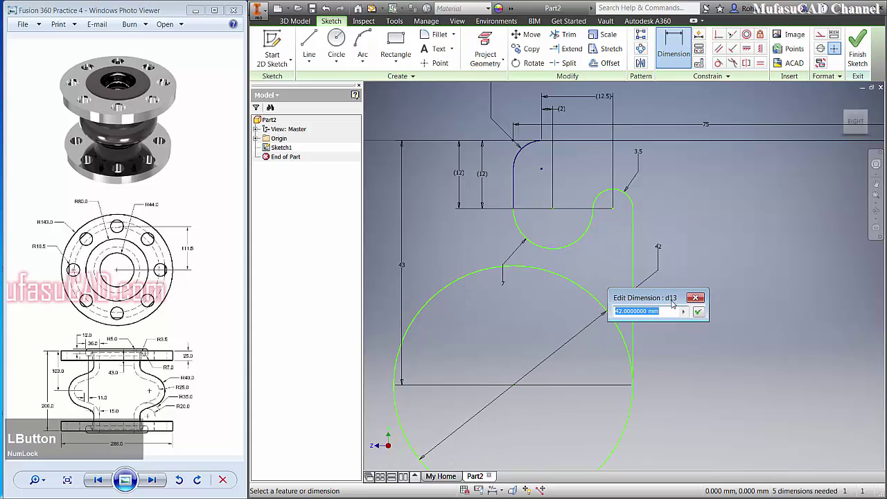
text(40)
click(698, 312)
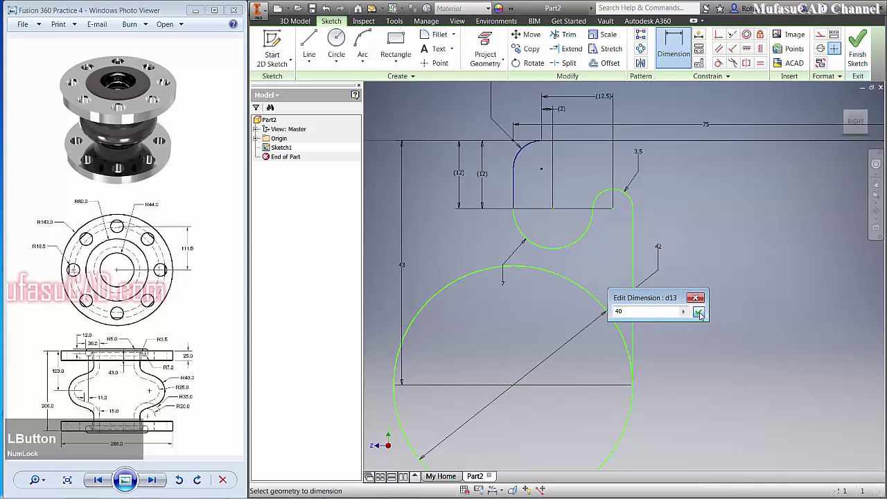
scroll(662, 316, down, 1)
scroll(662, 316, up, 3)
middle_drag(663, 317, 659, 312)
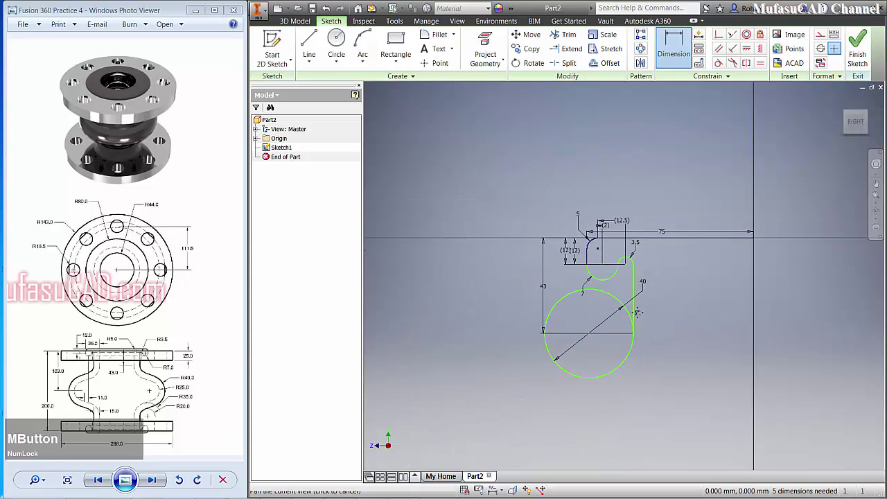
Dimension the 40 mm circle's center 43 mm below and 4 mm horizontally from the upper fillet's end on the top line
scroll(634, 312, down, 2)
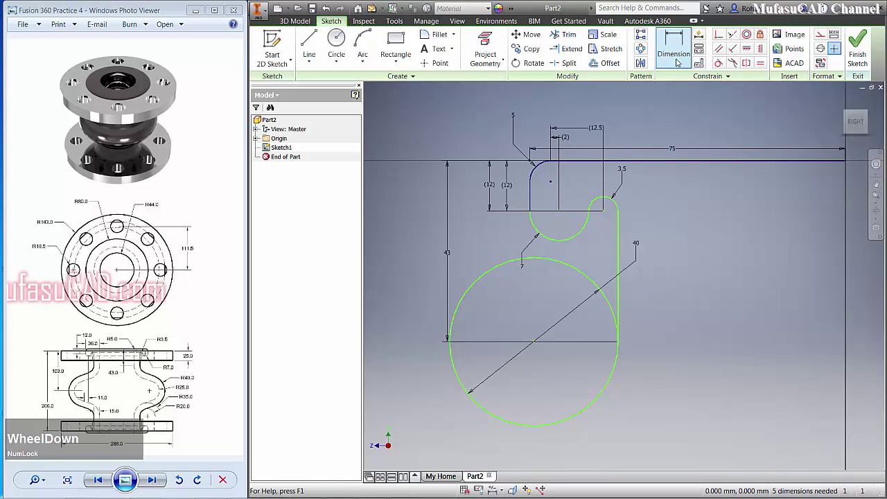
click(534, 342)
click(552, 164)
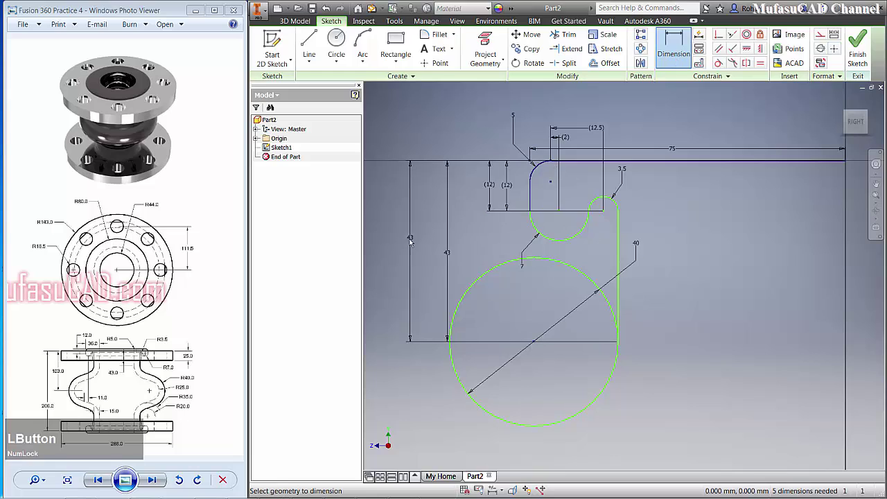
click(410, 243)
click(449, 283)
click(552, 164)
click(539, 135)
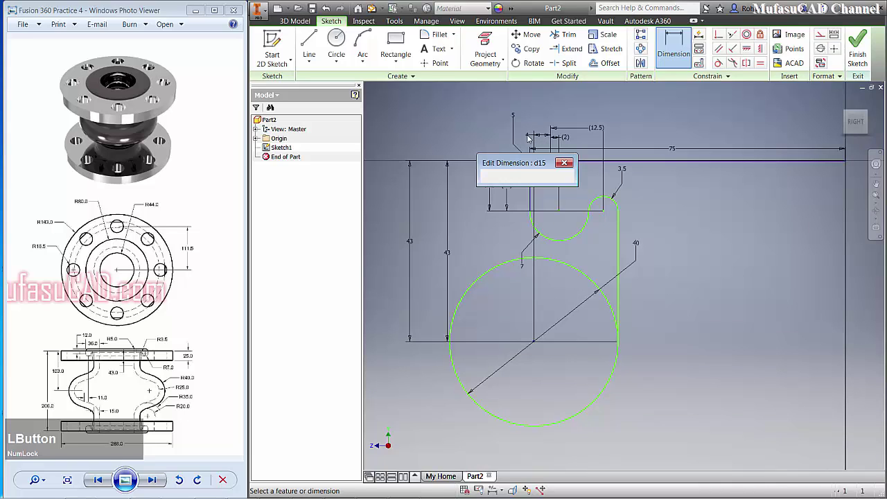
click(568, 176)
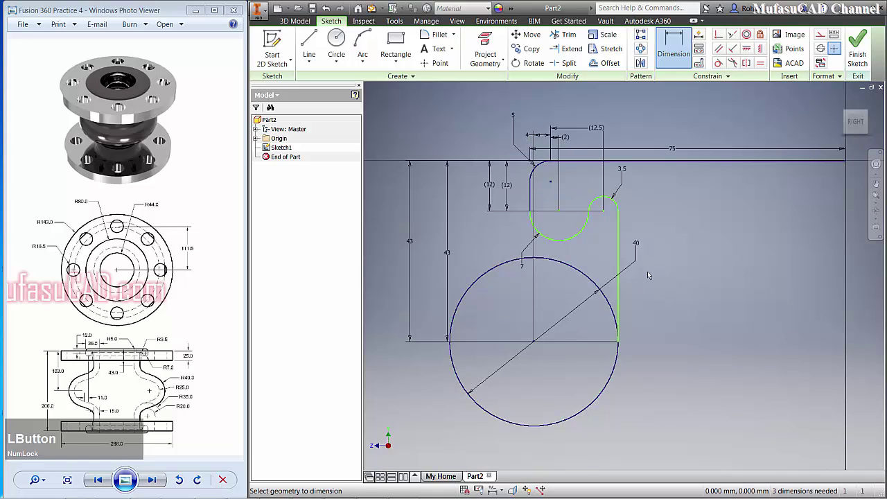
Draw a center-point circle about 50 mm in diameter in the empty area below the existing profile, near the vertical axis
scroll(646, 290, down, 3)
scroll(663, 287, up, 4)
middle_drag(666, 284, 606, 231)
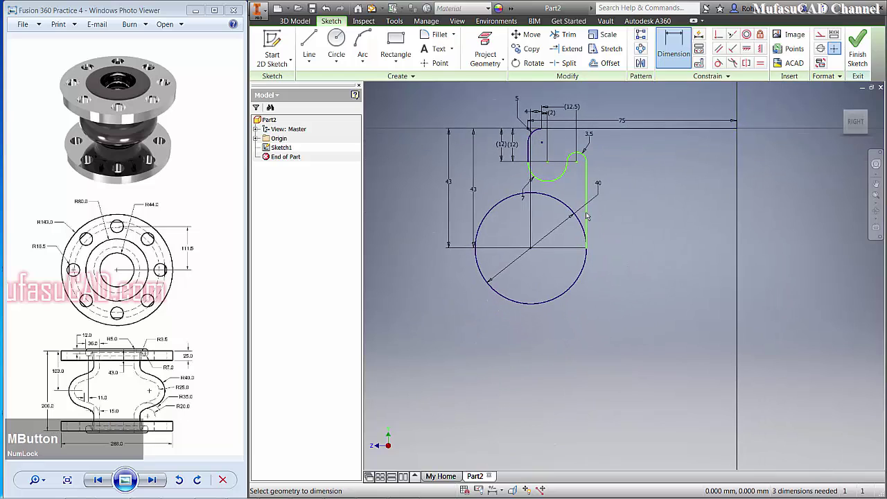
click(337, 45)
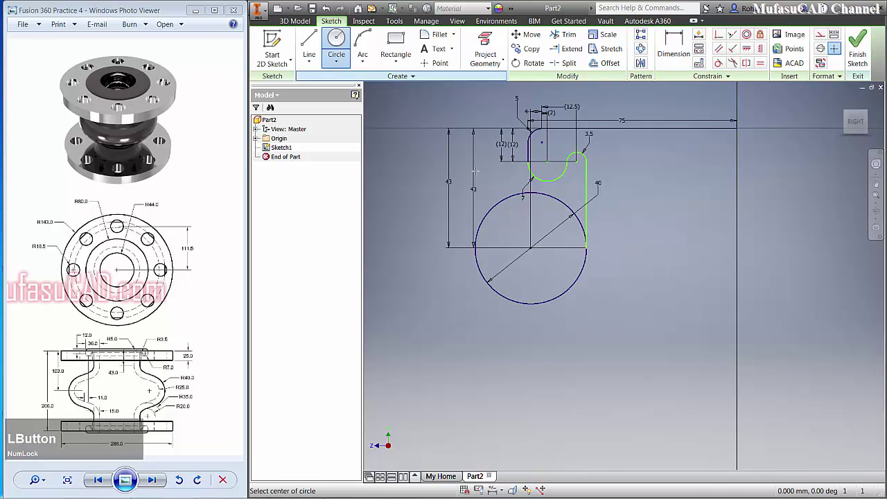
click(683, 407)
click(722, 347)
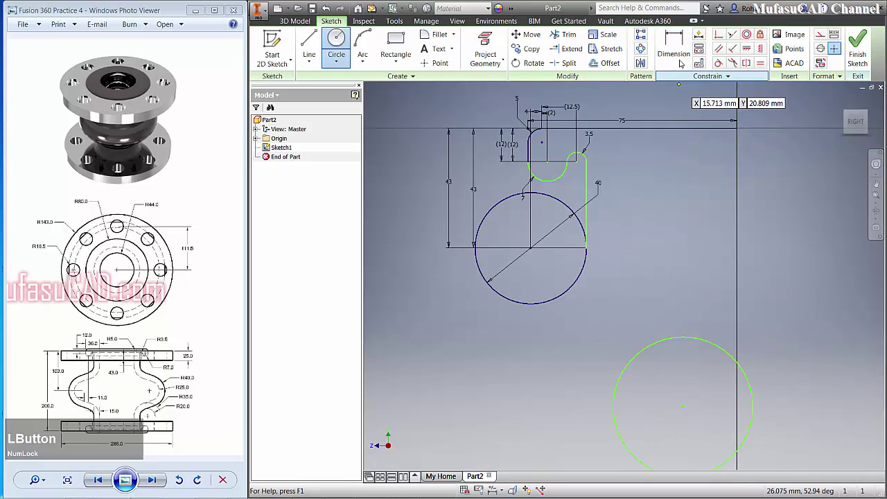
Dimension the new bottom circle's diameter as 80 mm
click(683, 45)
click(682, 340)
click(704, 288)
text(80)
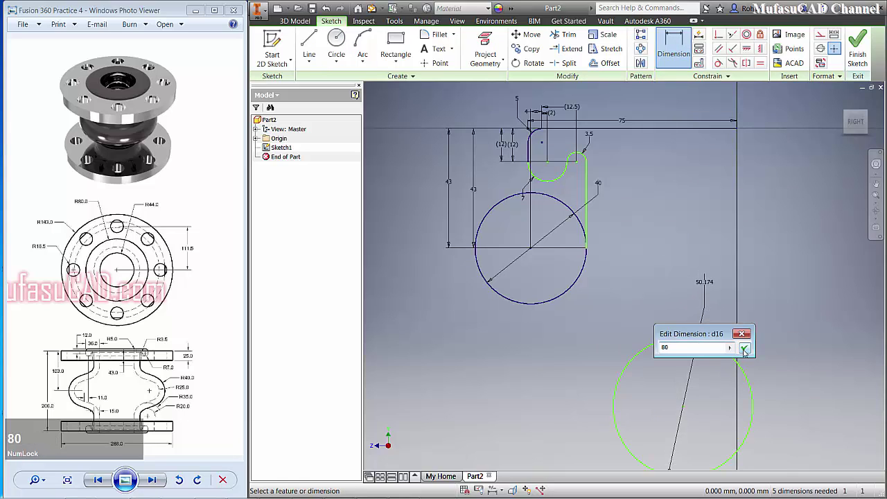
click(744, 350)
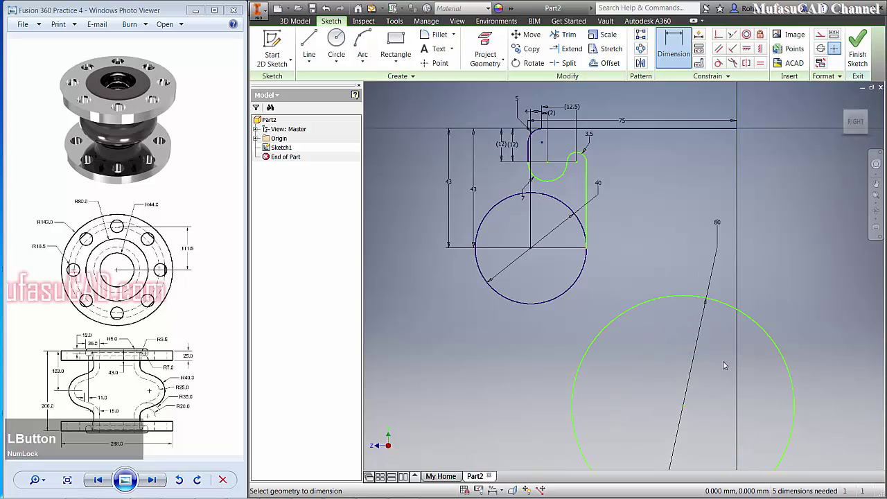
Dimension the 80 mm circle's center 11 mm horizontally and 108 mm vertically from the upper fillet's end on the top line
click(684, 411)
click(609, 94)
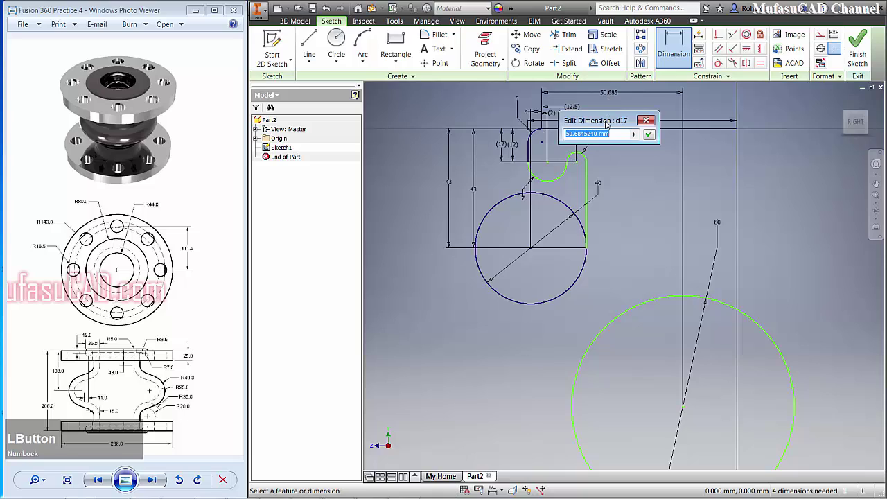
text(11)
click(649, 136)
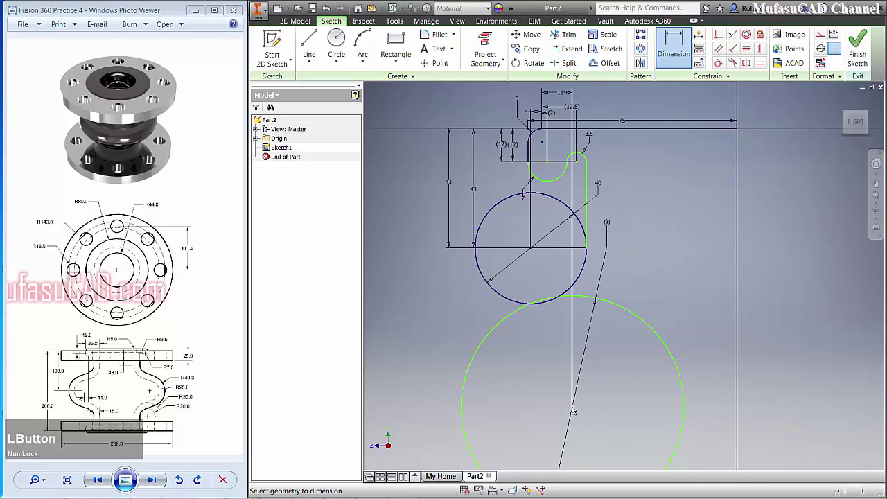
click(542, 132)
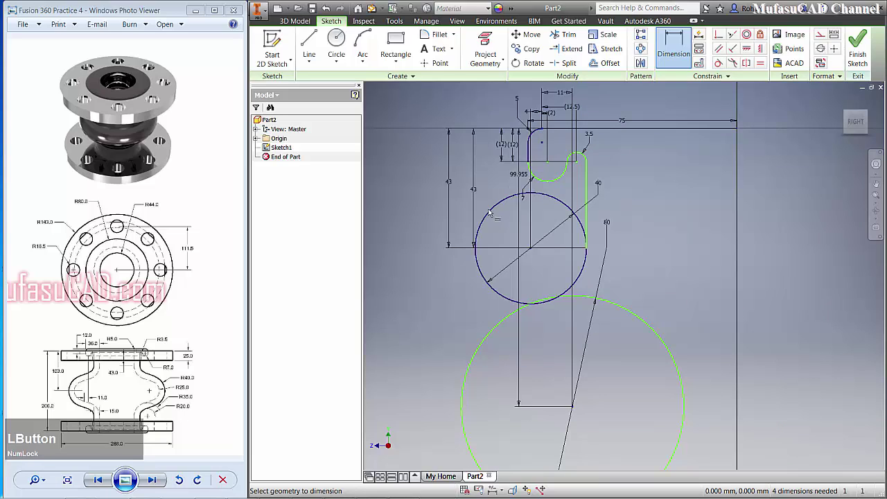
click(408, 291)
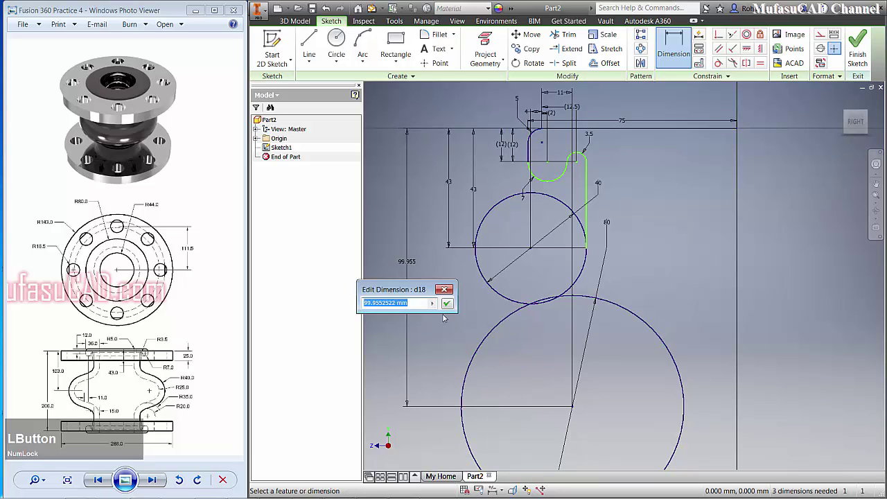
text(108)
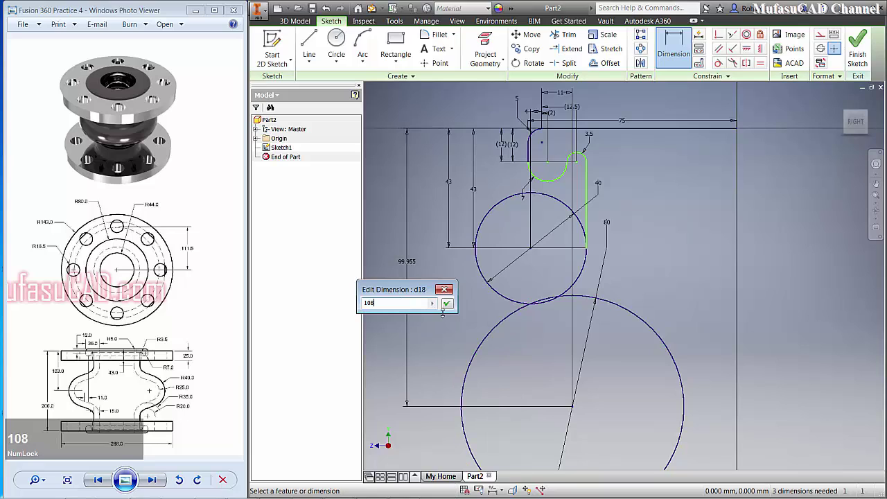
click(447, 305)
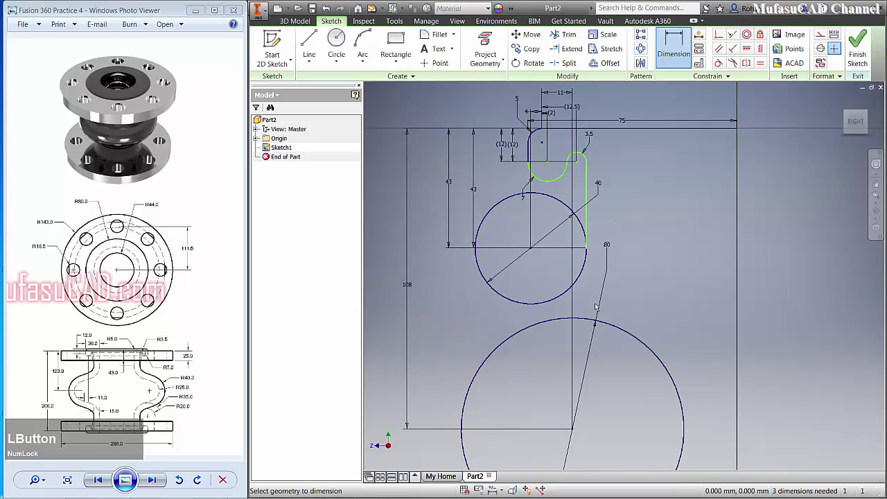
Draw a slanted line through the gap between the 40 mm and 80 mm circles, extending past both
click(309, 47)
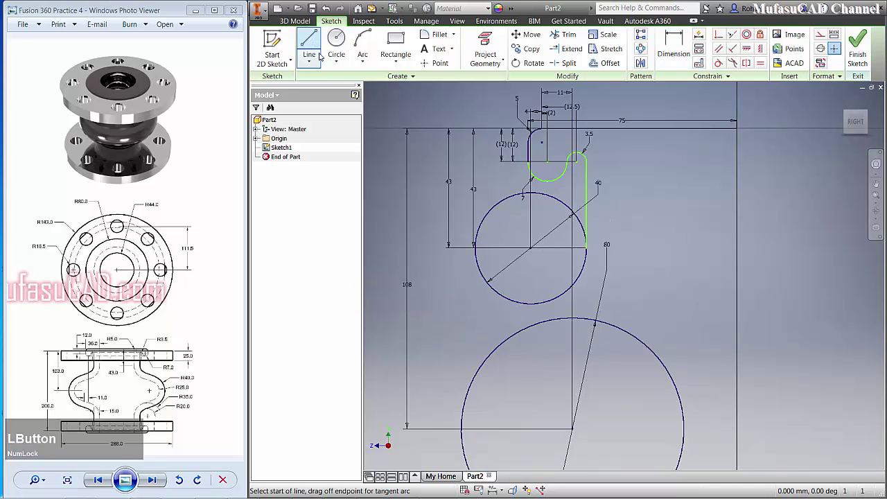
click(434, 362)
click(639, 266)
right_click(655, 215)
click(711, 215)
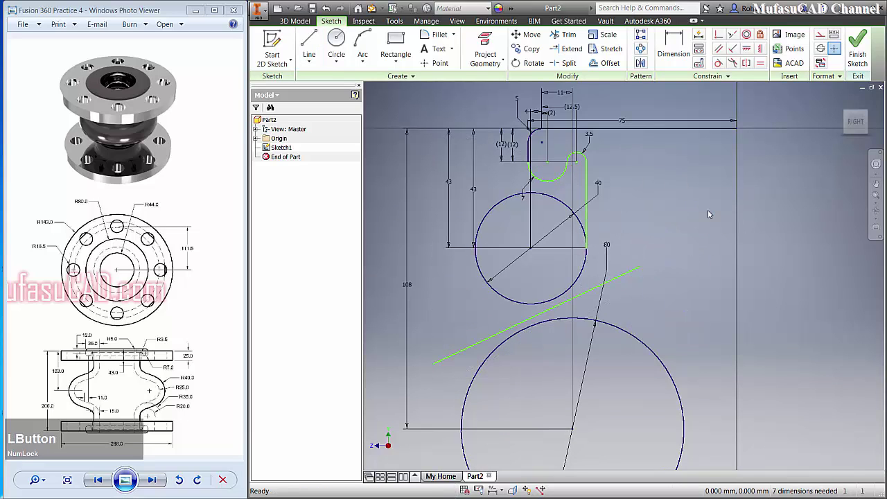
Draw a vertical line about 55 mm long down the axis from the inner end of the top line
click(310, 47)
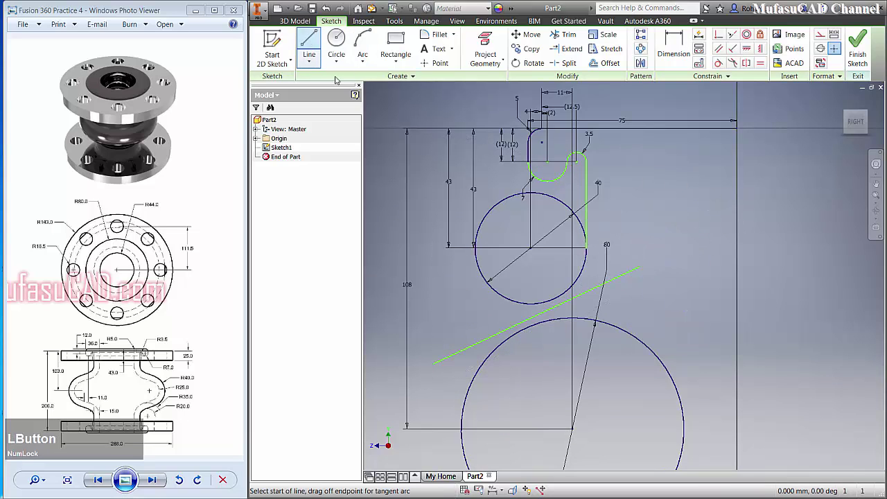
click(737, 128)
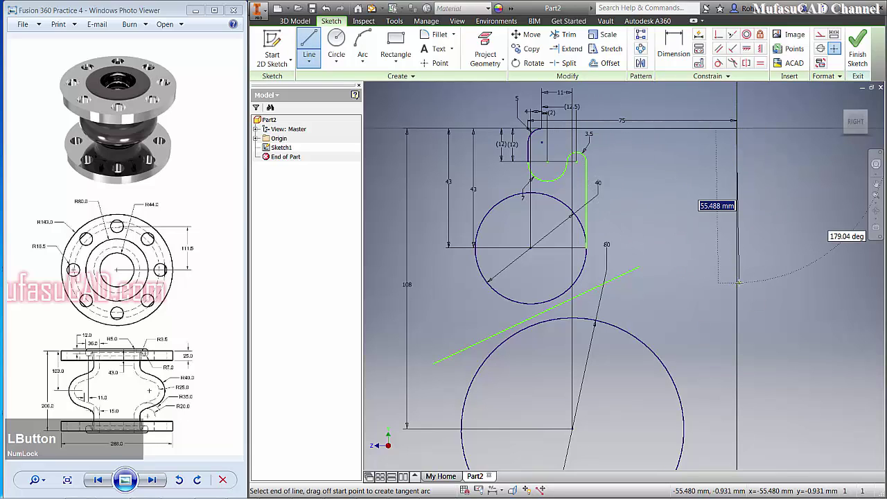
right_click(702, 161)
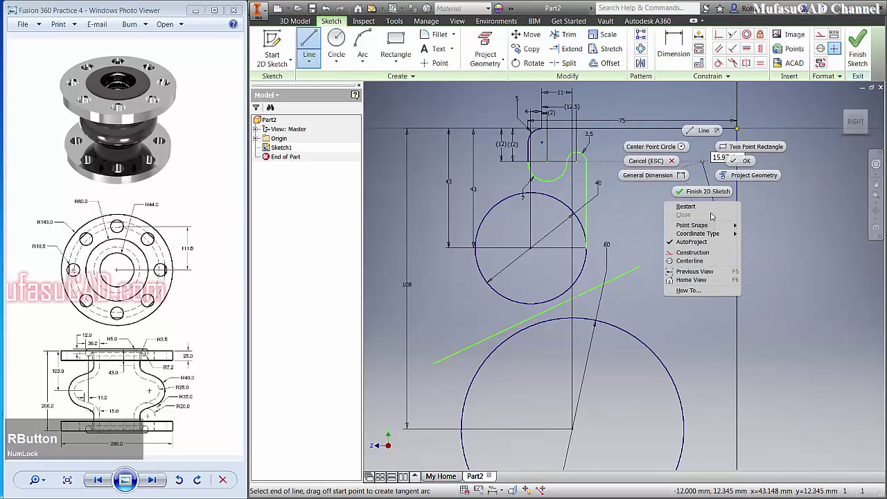
click(715, 230)
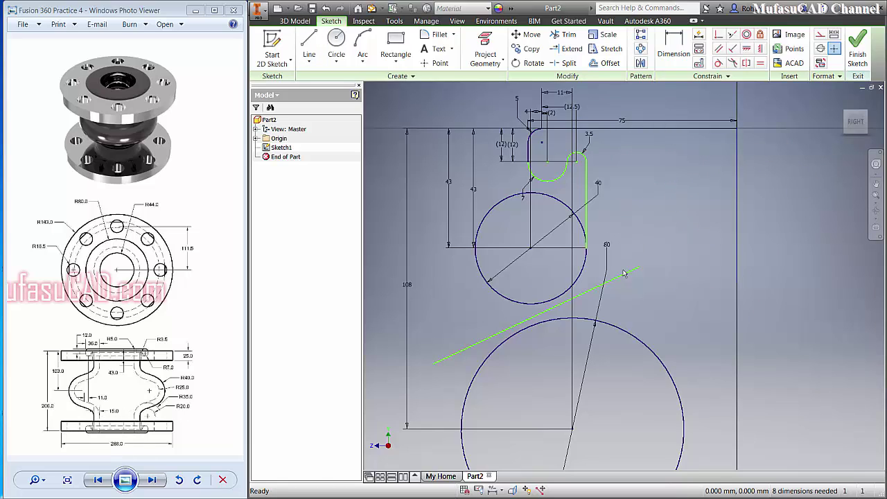
Make the slanted line tangent to both the 40 mm circle and the 80 mm circle
click(720, 64)
click(584, 293)
click(579, 281)
click(478, 337)
click(481, 367)
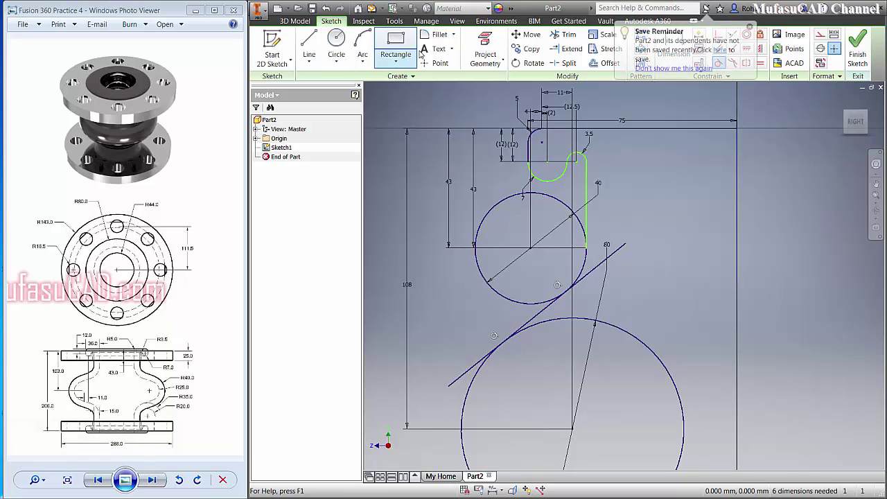
Trim the outer part of the 40 mm circle and both ends of the slanted line beyond the tangent points
click(565, 34)
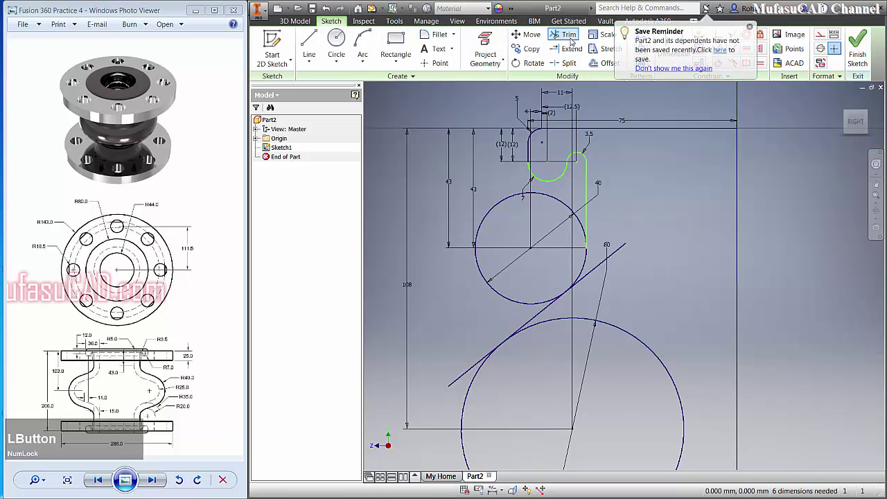
click(495, 198)
drag(636, 206, 619, 272)
mouse_move(455, 357)
mouse_down()
mouse_move(457, 381)
mouse_move(447, 340)
mouse_up()
Draw a horizontal line through the 80 mm circle's center, starting just outside the circle's outer edge
click(310, 44)
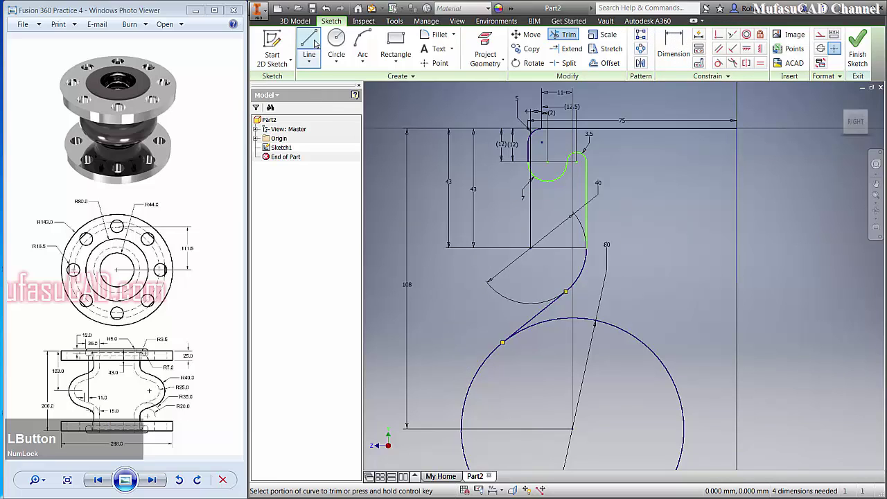
click(436, 429)
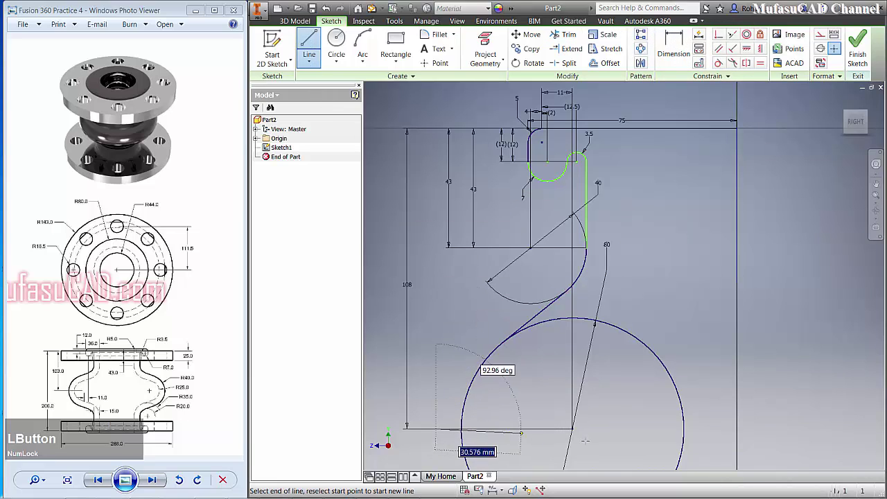
click(686, 428)
right_click(683, 293)
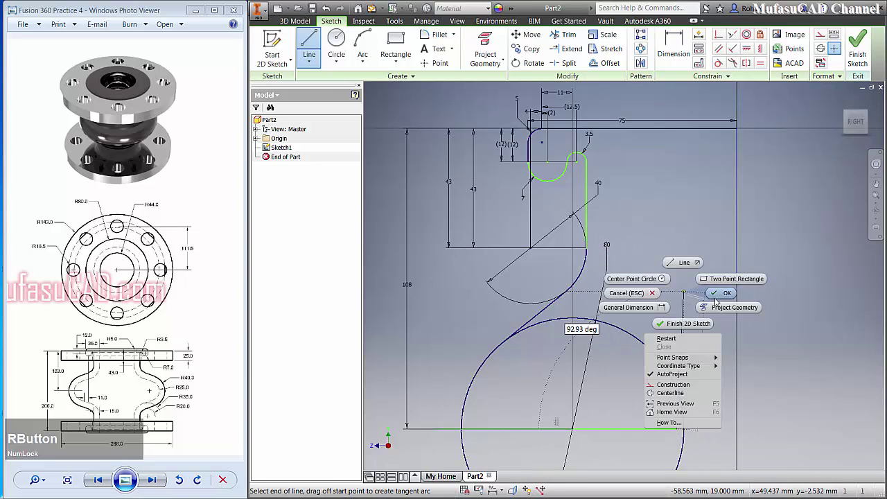
click(722, 295)
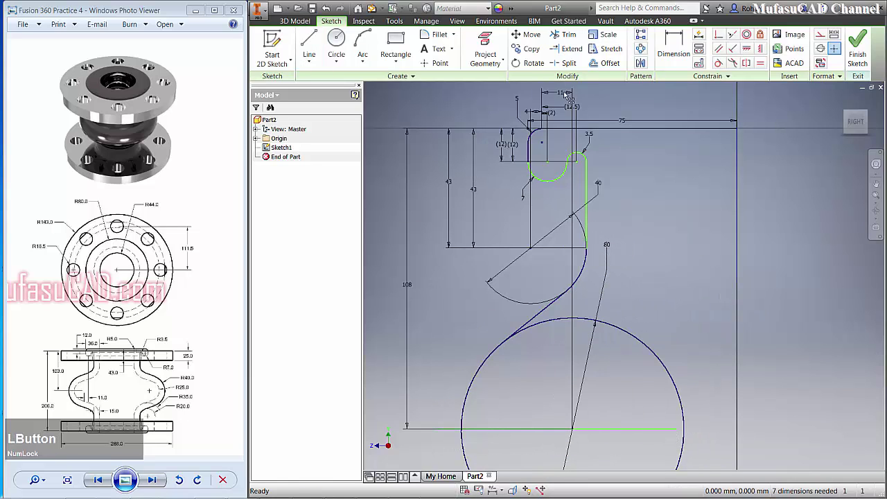
Trim the 80 mm circle, keeping only the arc from the slanted line down to the horizontal line
click(567, 34)
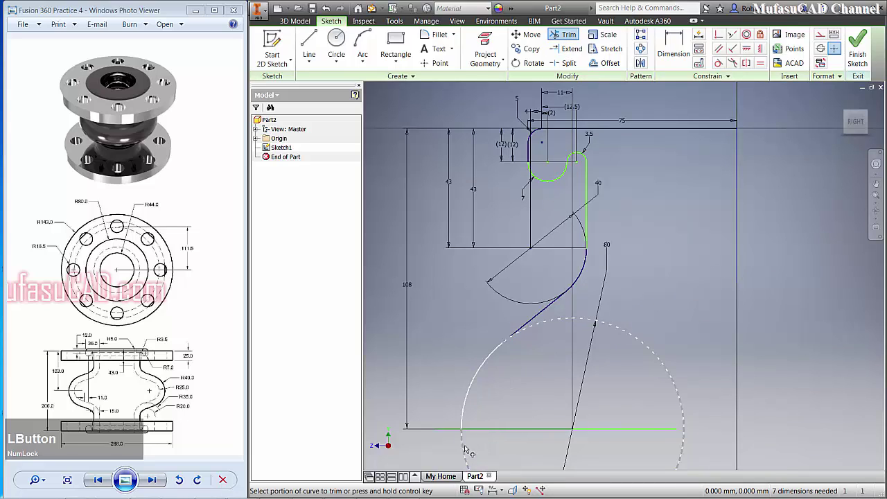
drag(479, 457, 460, 457)
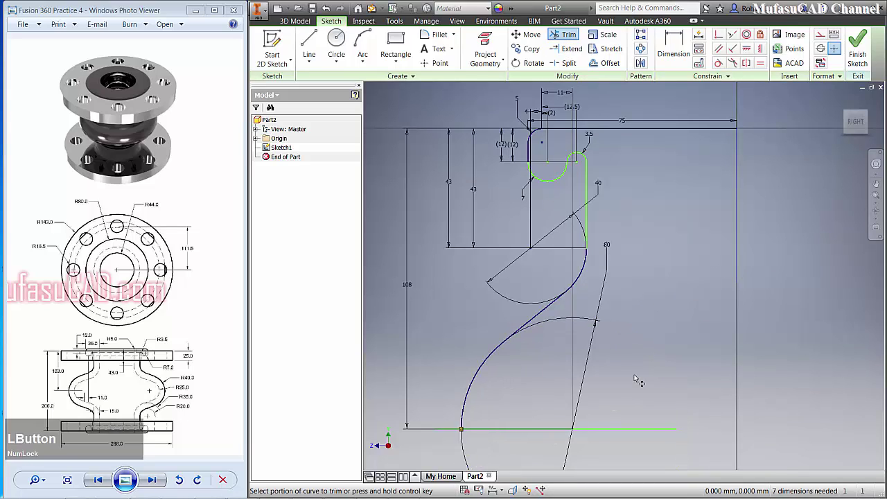
right_click(654, 273)
click(705, 277)
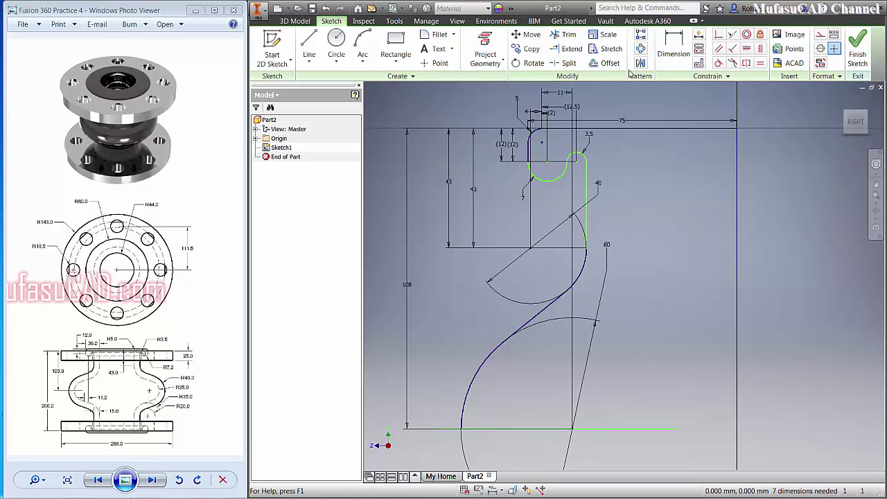
Offset the connected profile chain 15 mm inward, toward the vertical axis
click(605, 64)
click(557, 316)
click(545, 323)
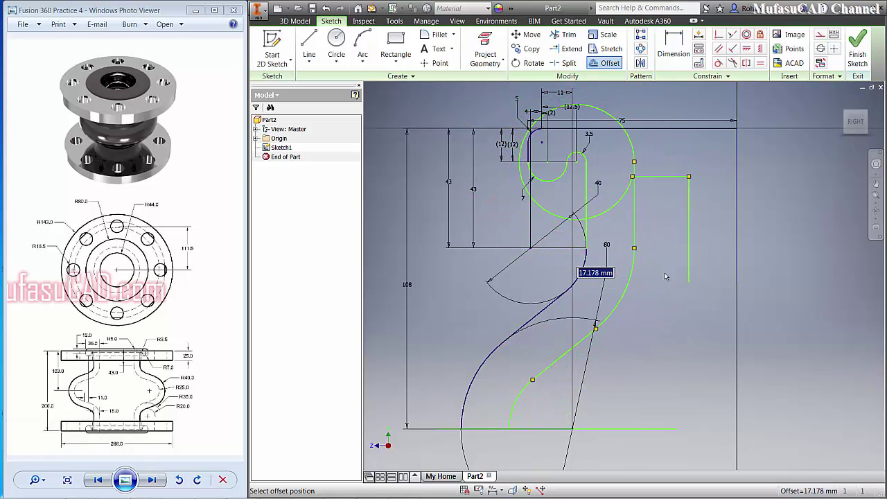
text(1)
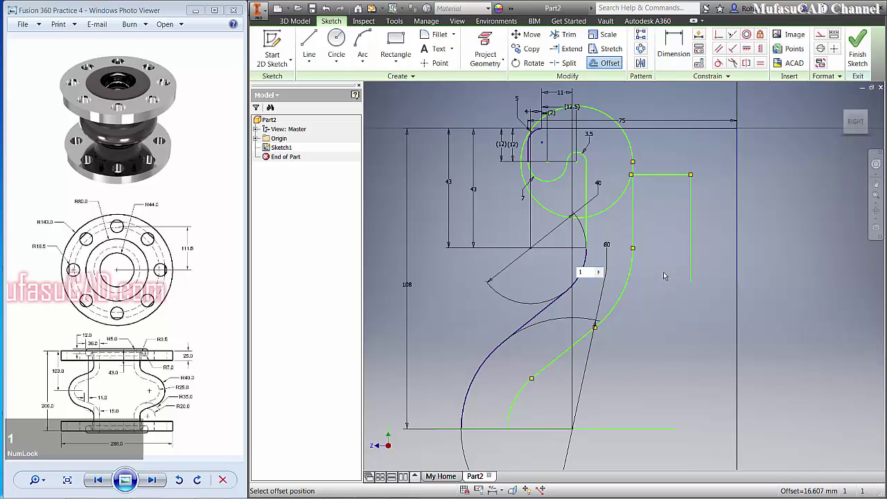
text(5)
key(Return)
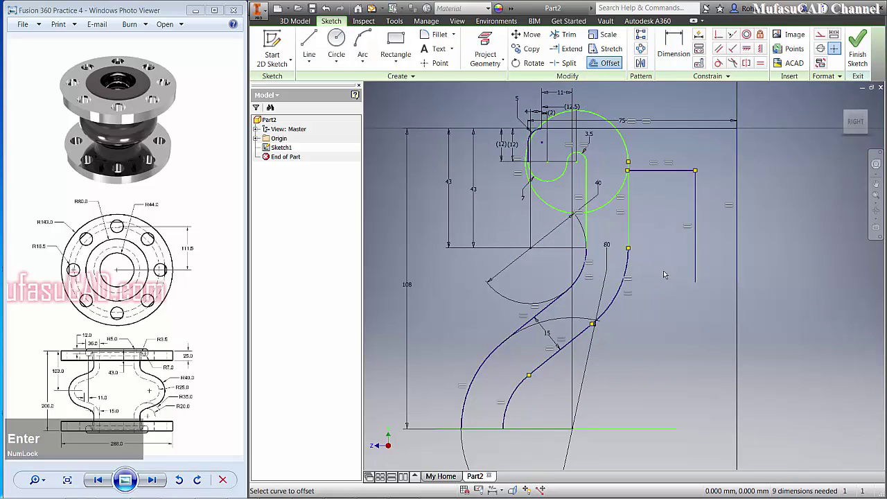
right_click(671, 330)
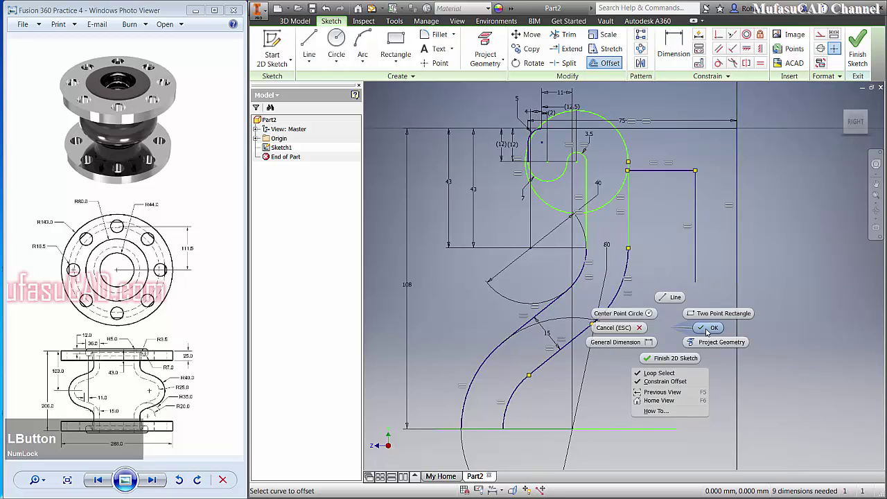
click(707, 330)
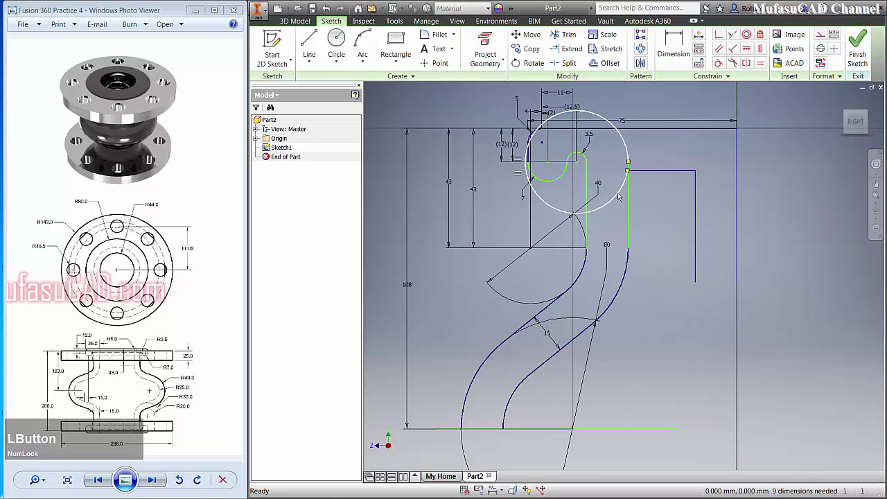
Delete the stray circle, the short horizontal line and the outlying vertical line left over from the offset
key(Delete)
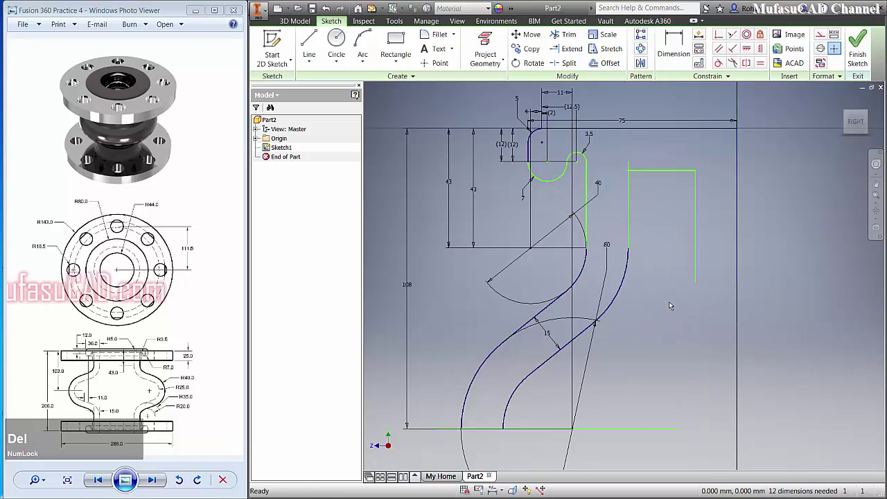
click(678, 175)
key(Delete)
click(697, 249)
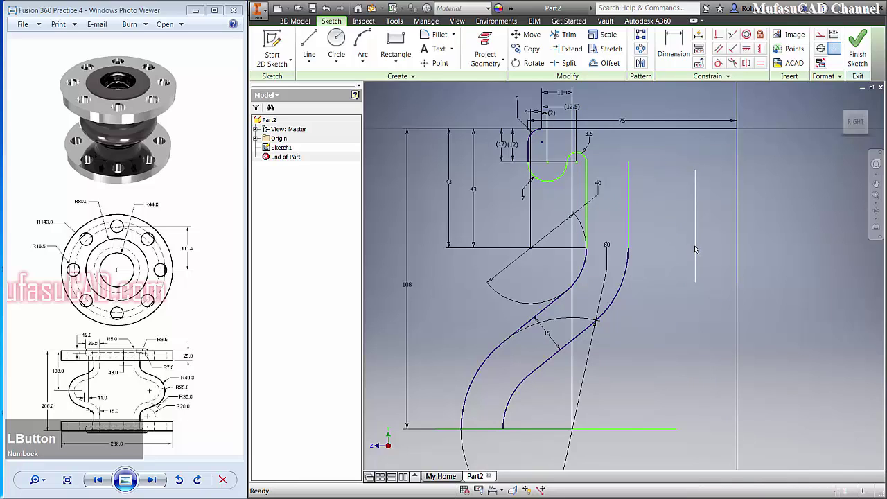
key(Delete)
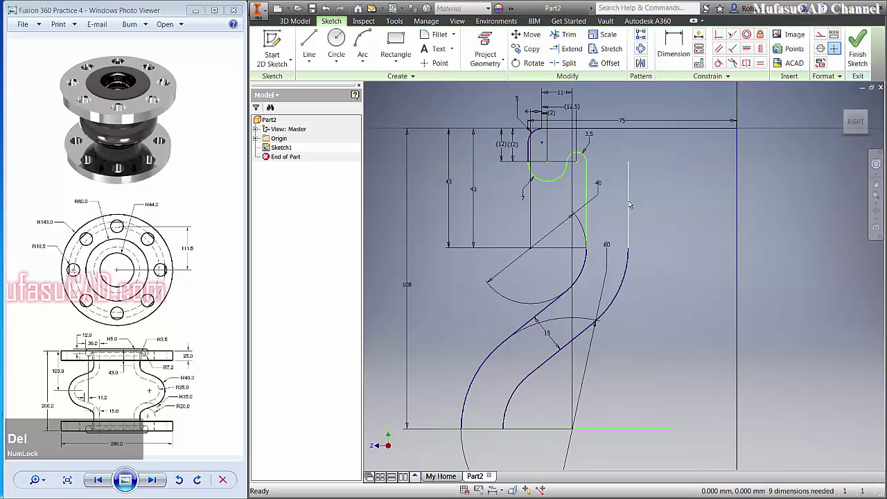
Stretch the inner wall's vertical line up to the profile's upper edge and trim that edge between the wall and the axis
click(630, 205)
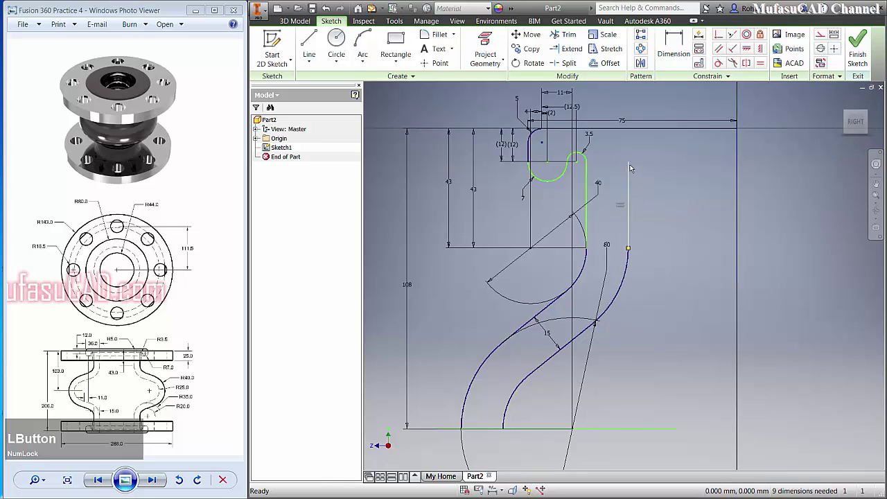
drag(629, 165, 634, 143)
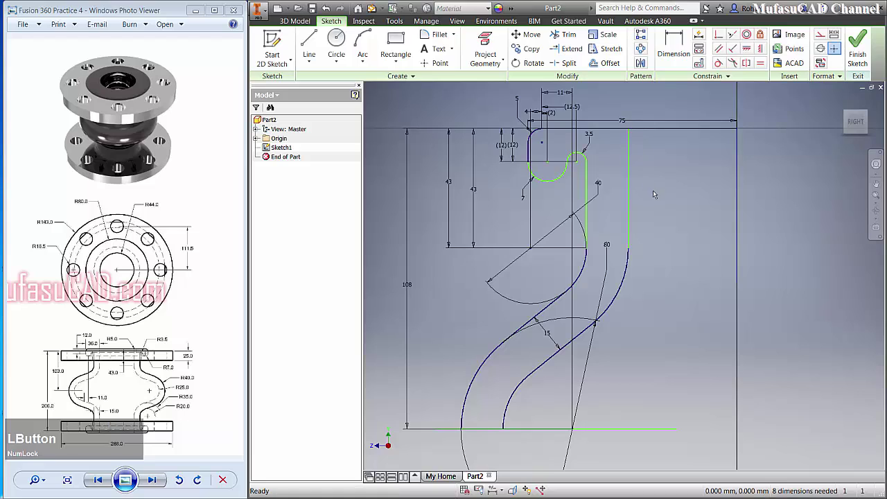
click(565, 34)
drag(688, 145, 686, 122)
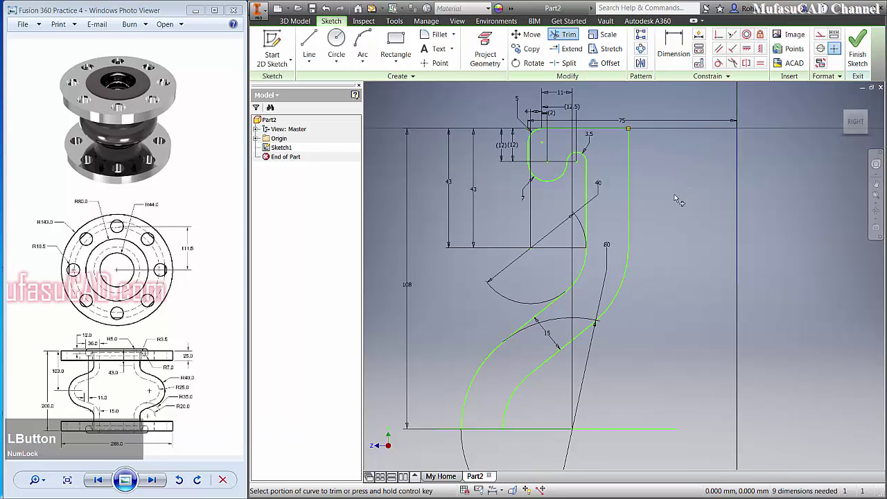
Trim the lower horizontal line on both sides of the curved wall, keeping only the segment across its thickness
click(626, 428)
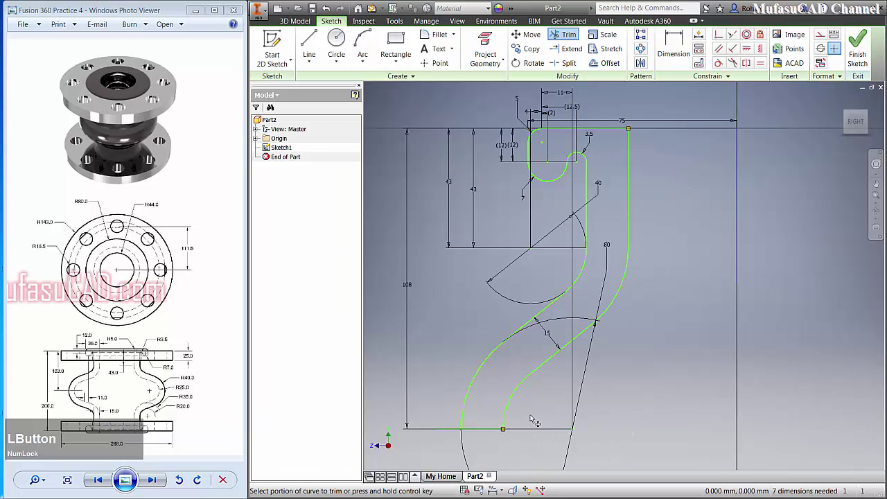
drag(447, 414, 448, 444)
right_click(684, 320)
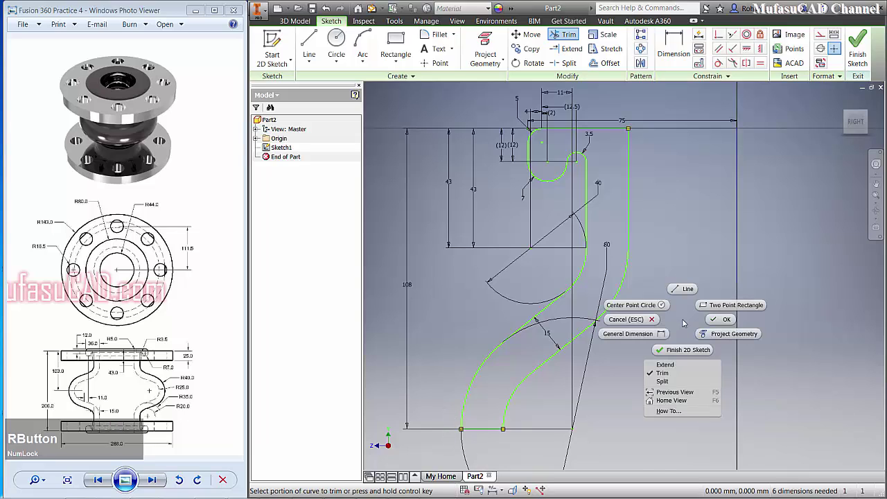
click(723, 320)
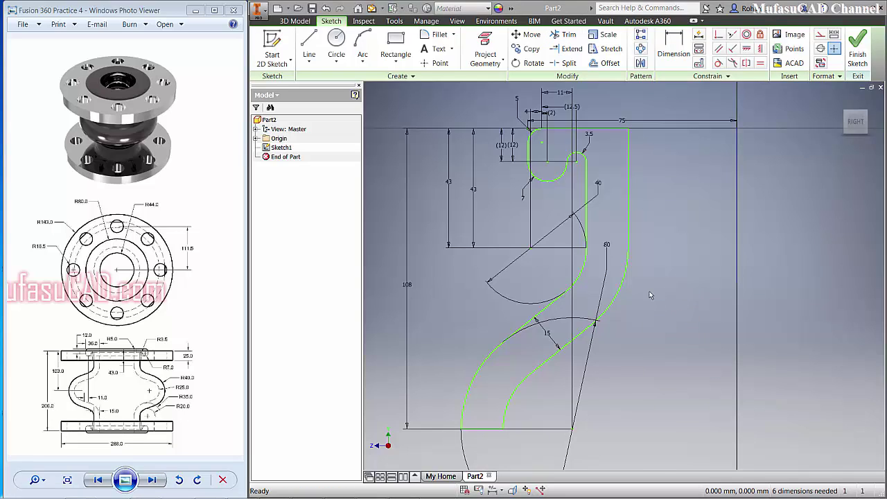
Draw the flange outline from the 5 mm arc's center: a horizontal line ending about 114 mm from the axis and a vertical line about 12 mm down
click(309, 48)
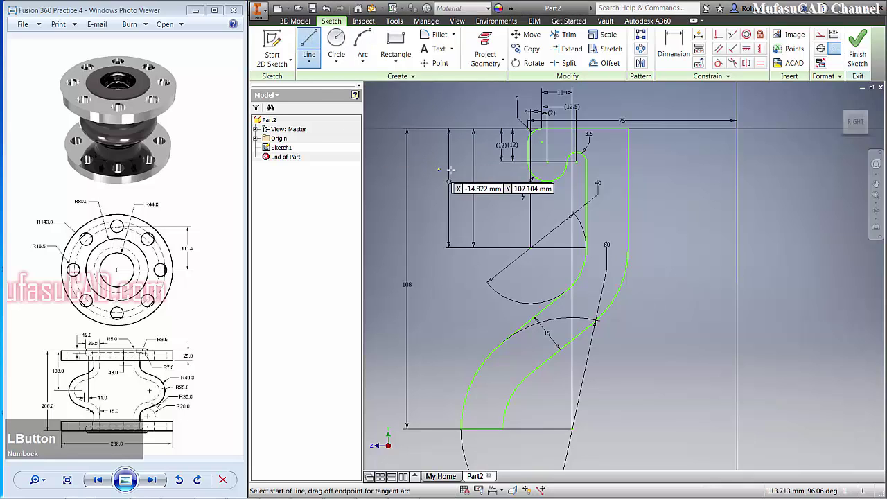
click(541, 143)
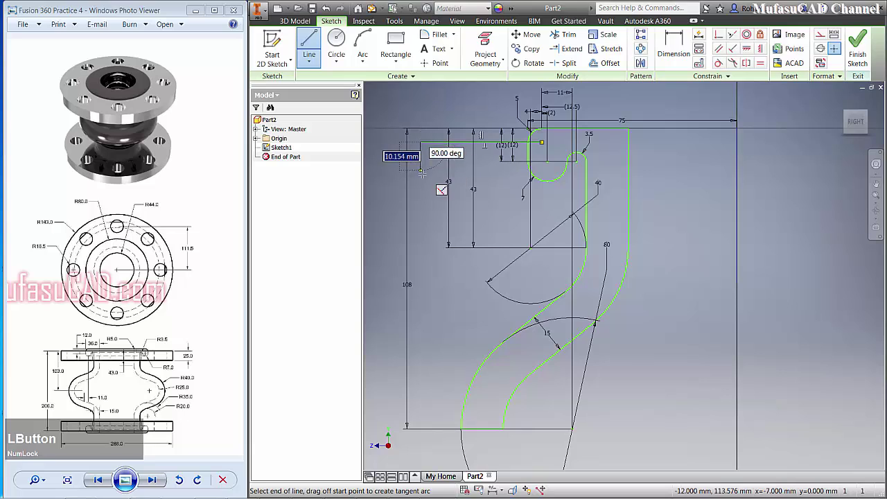
click(420, 142)
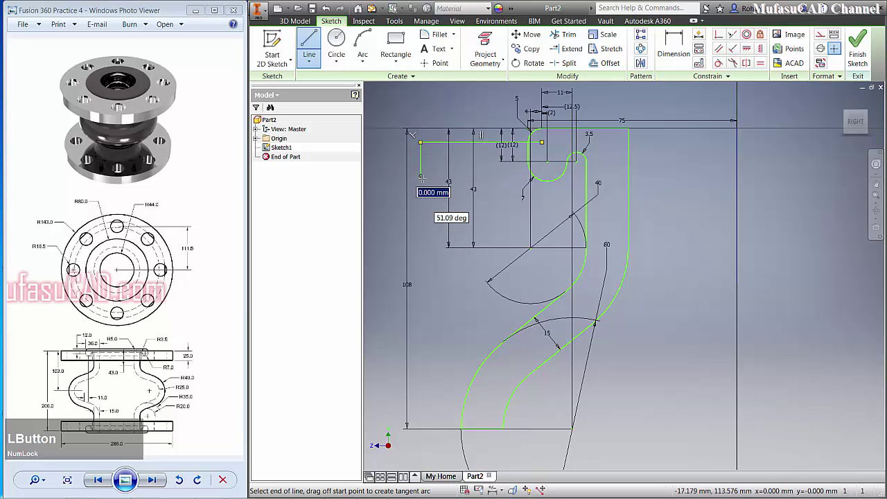
right_click(421, 222)
click(420, 248)
Dimension the flange's outer vertical edge at 143 mm from the vertical axis
key(d)
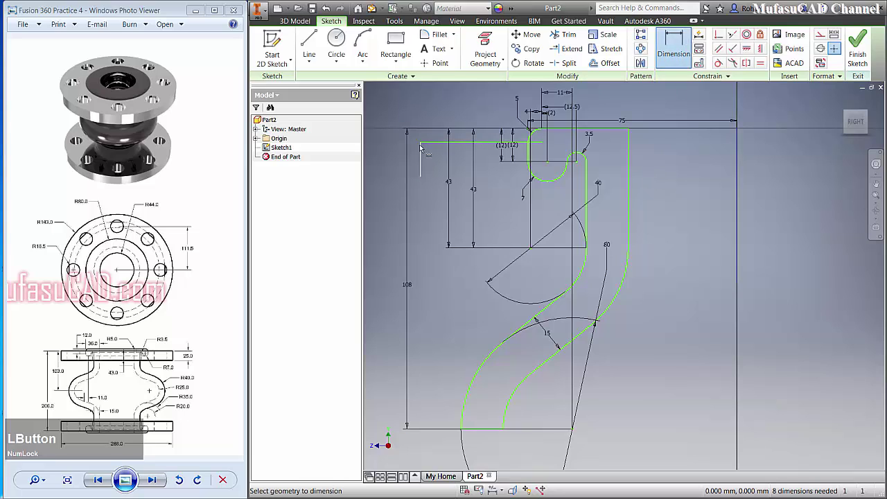
click(737, 128)
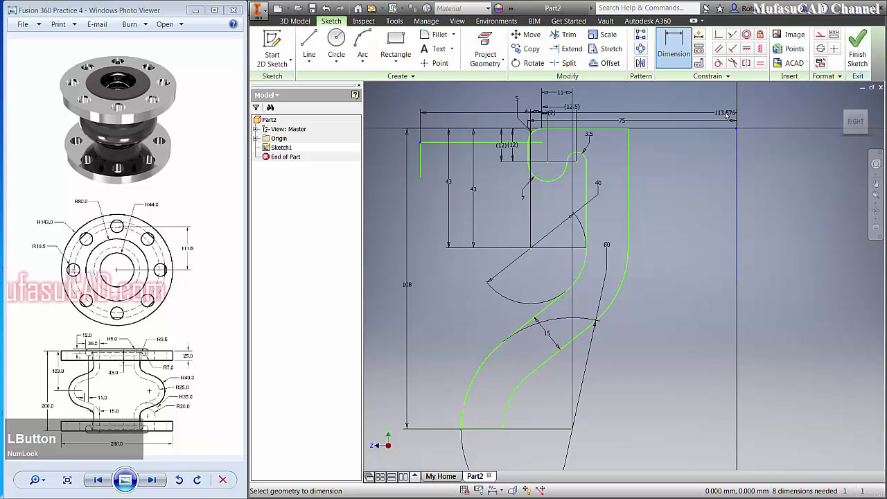
click(679, 101)
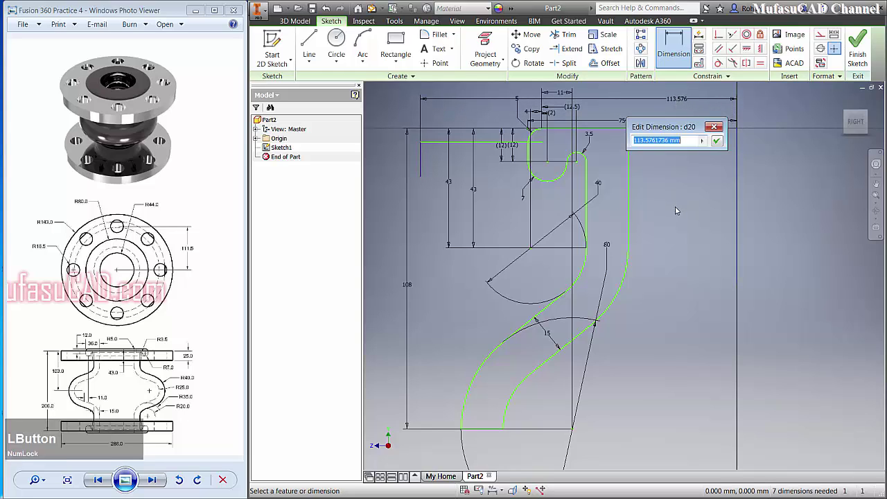
text(143)
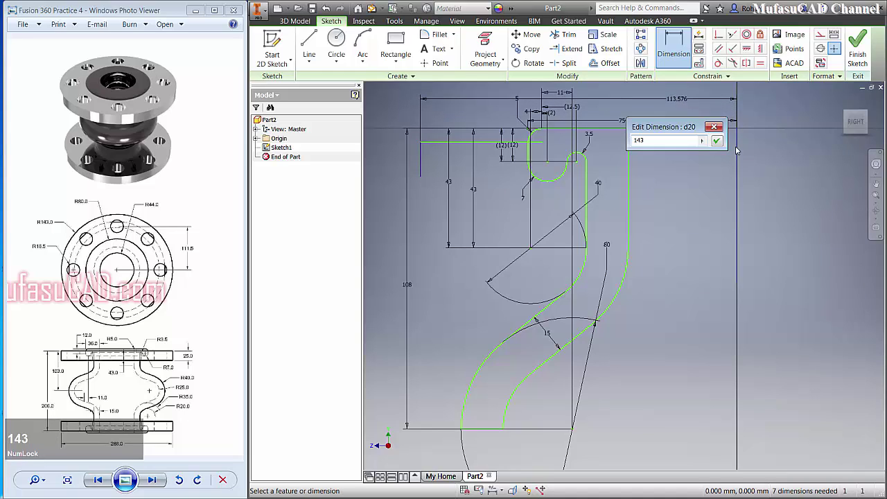
click(718, 140)
Dimension the flange's outer vertical edge to a length of 25 mm
scroll(615, 202, down, 2)
scroll(615, 201, up, 1)
scroll(615, 206, up, 2)
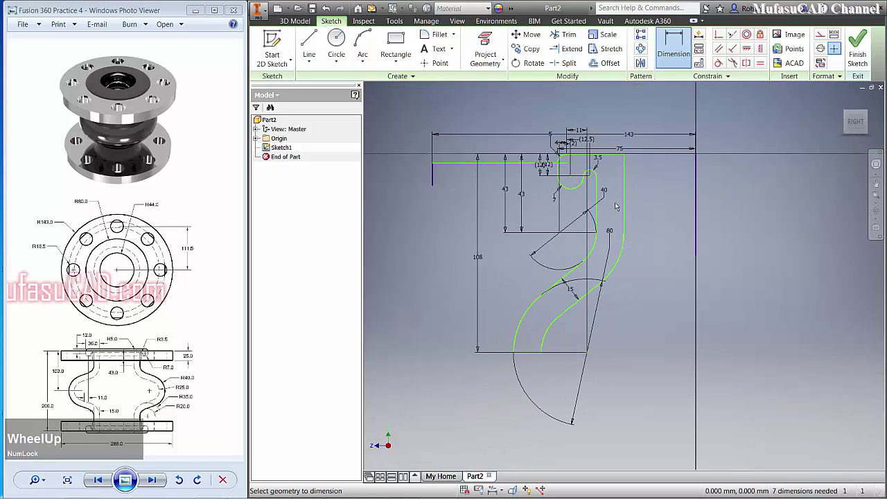
click(432, 178)
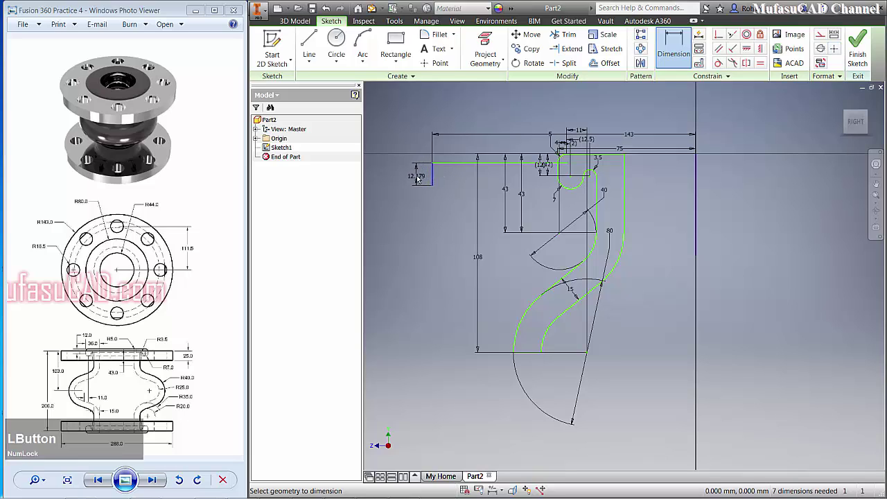
click(416, 178)
text(25)
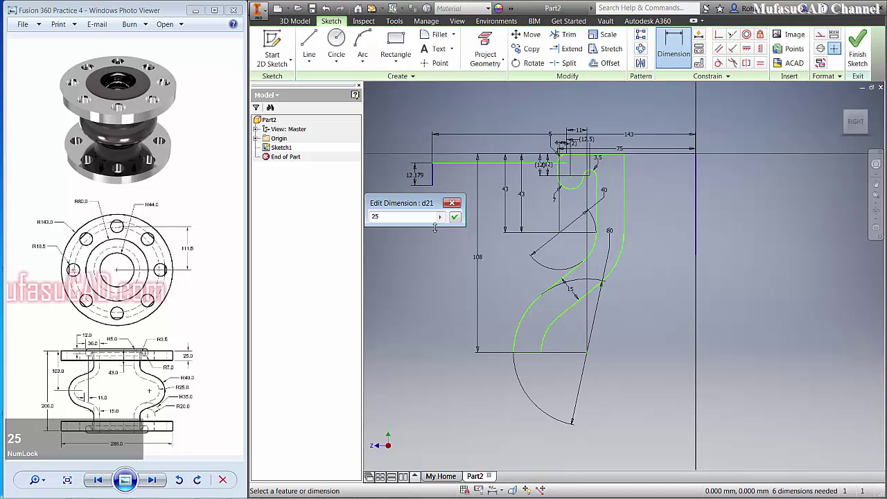
click(455, 217)
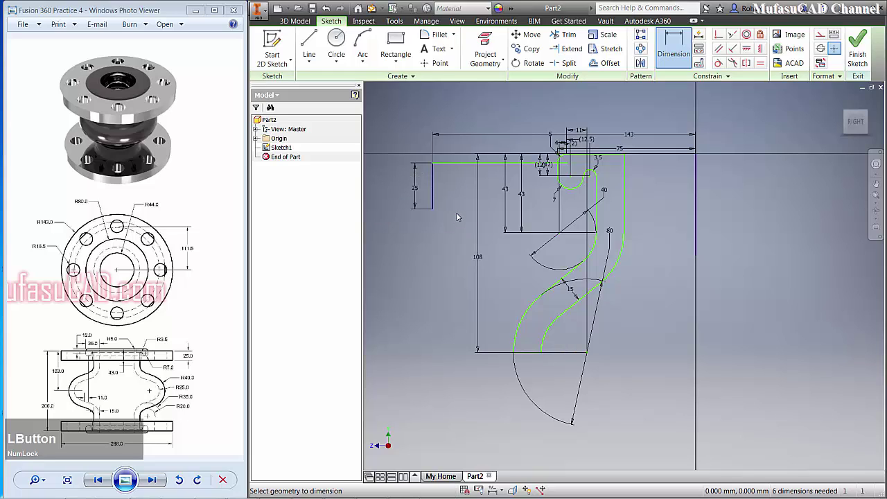
Draw the flange's underside as a horizontal line from the 25 mm edge's lower end to the wall's outer vertical line
click(309, 44)
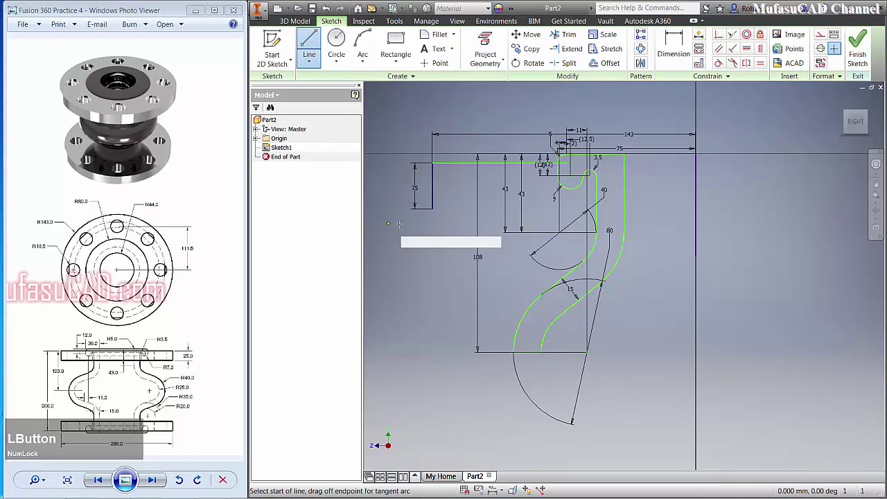
click(432, 208)
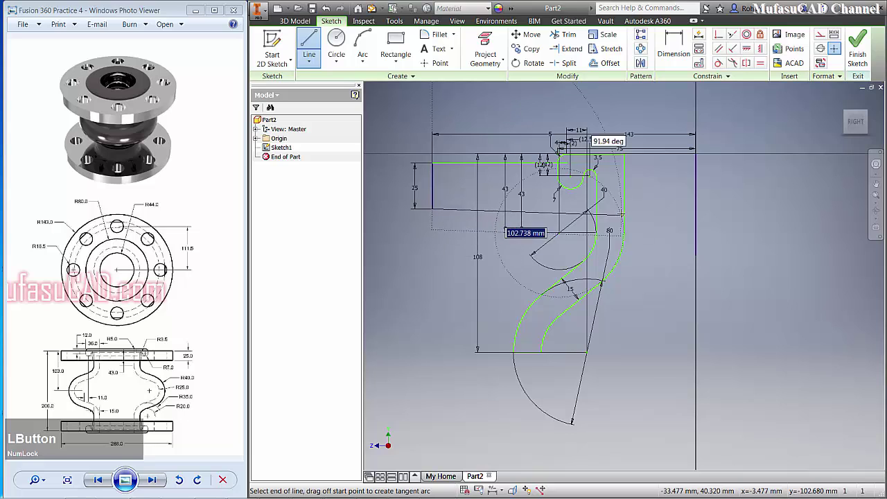
right_click(654, 192)
click(699, 192)
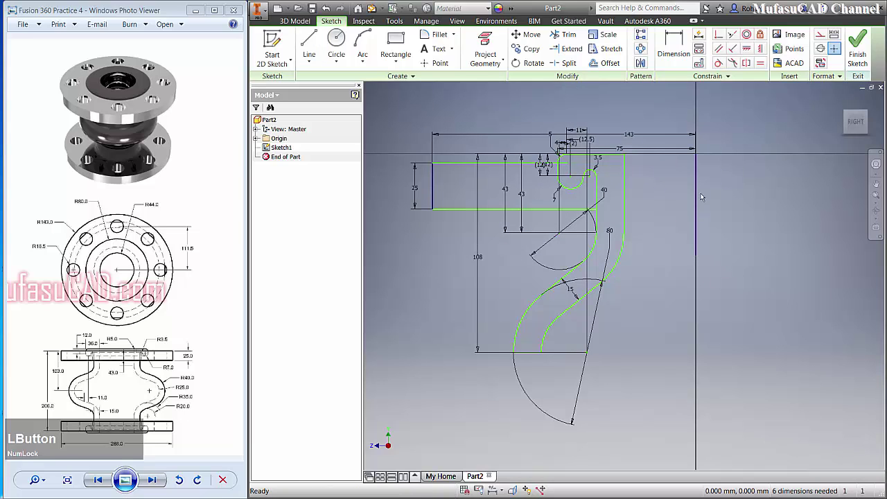
Trim the part of the flange's upper line that runs inside the rubber profile, up to the 5 mm arc's center
click(565, 34)
drag(567, 166, 565, 165)
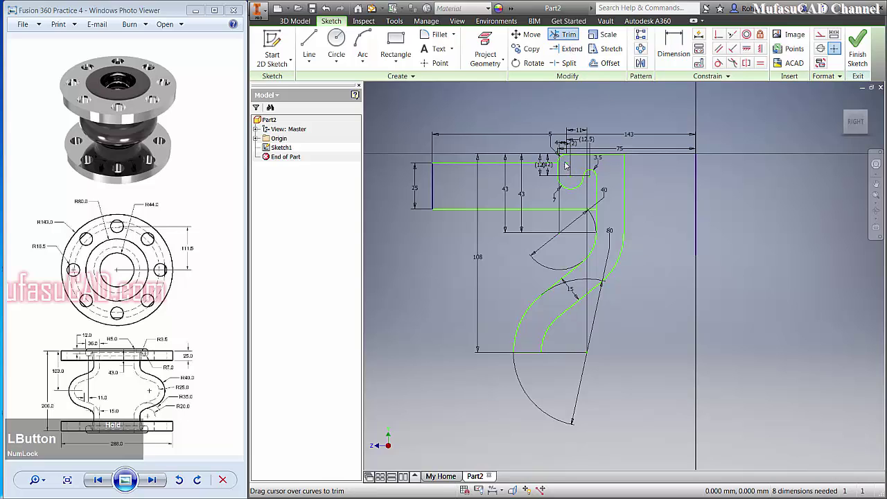
right_click(660, 199)
click(626, 181)
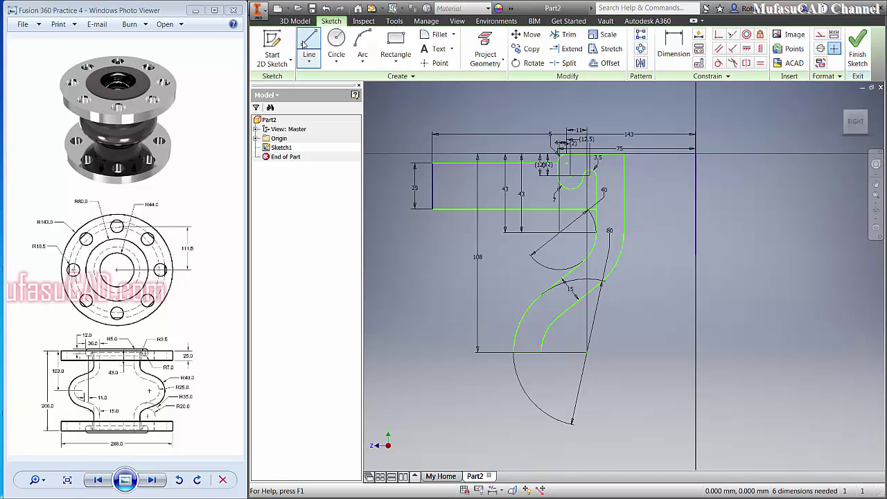
Revolve the curved wall region and the flange region with Full extents about the vertical axis line as a solid
click(292, 22)
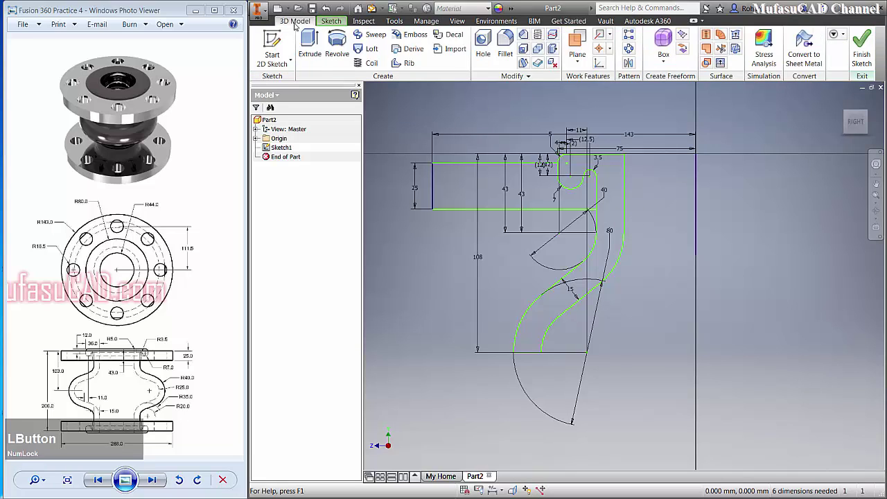
click(339, 45)
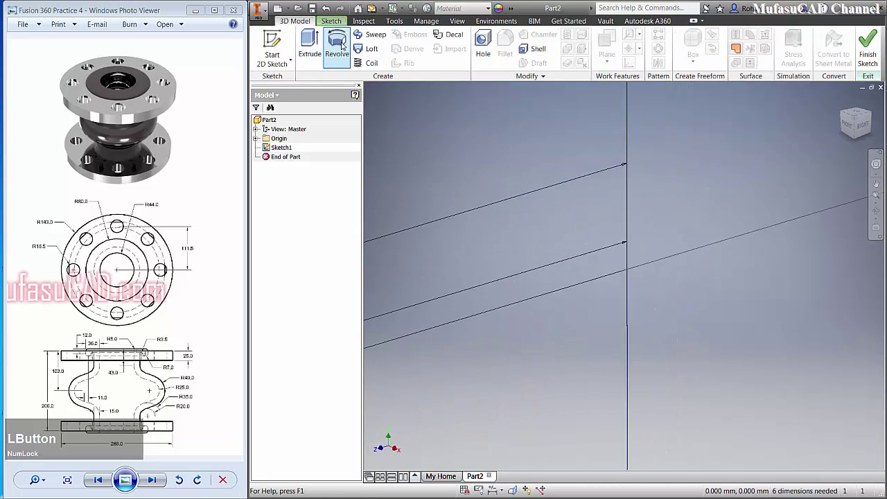
scroll(572, 413, down, 1)
scroll(573, 413, up, 3)
mouse_move(531, 430)
middle_down()
mouse_move(571, 292)
mouse_move(686, 219)
mouse_move(640, 170)
middle_up()
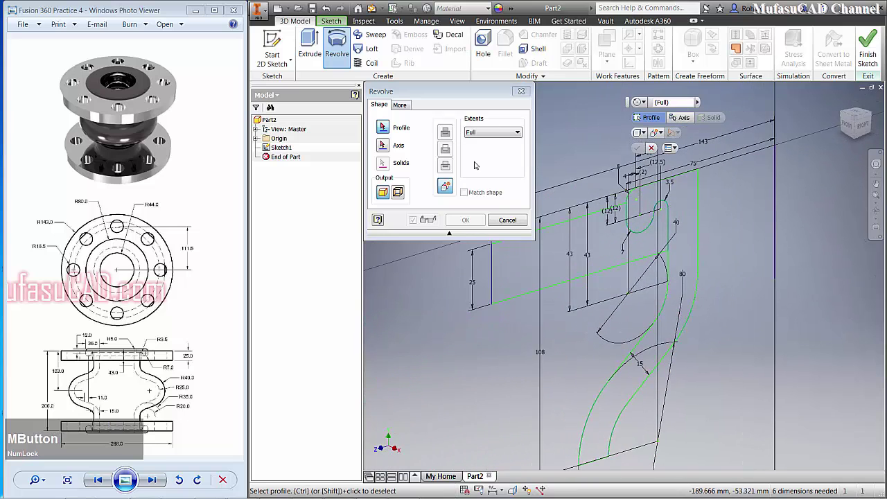
click(683, 214)
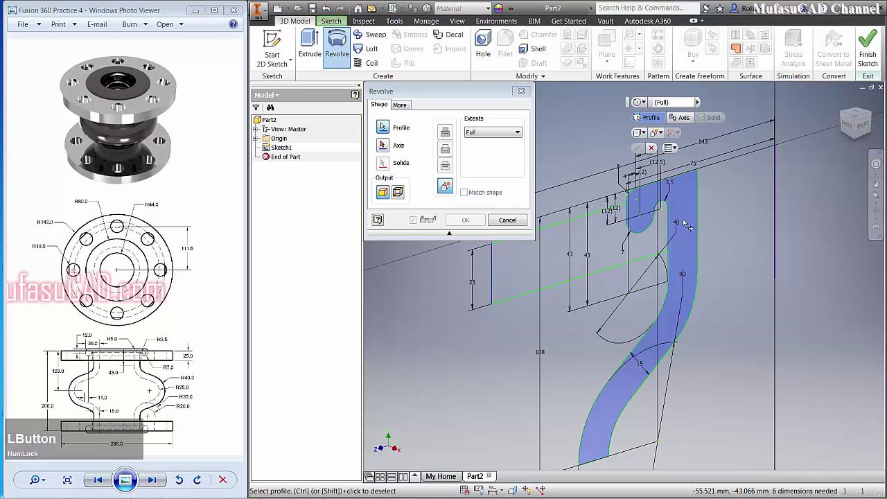
click(548, 269)
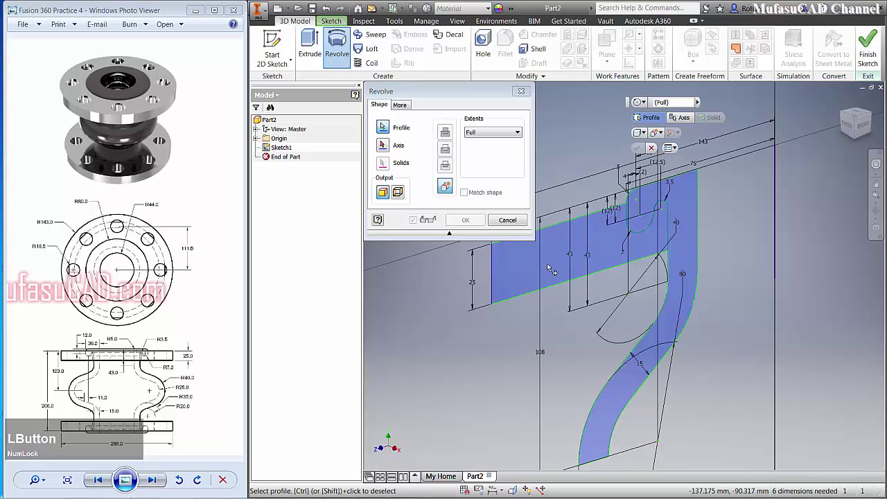
click(382, 145)
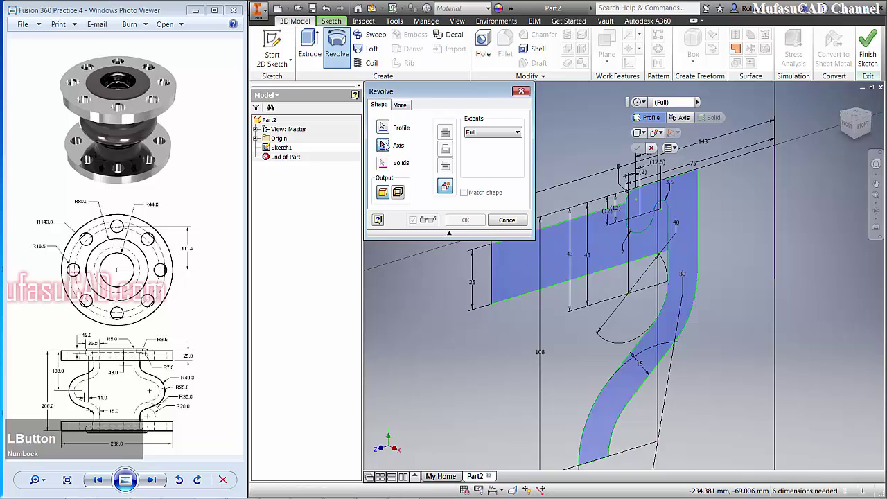
click(774, 211)
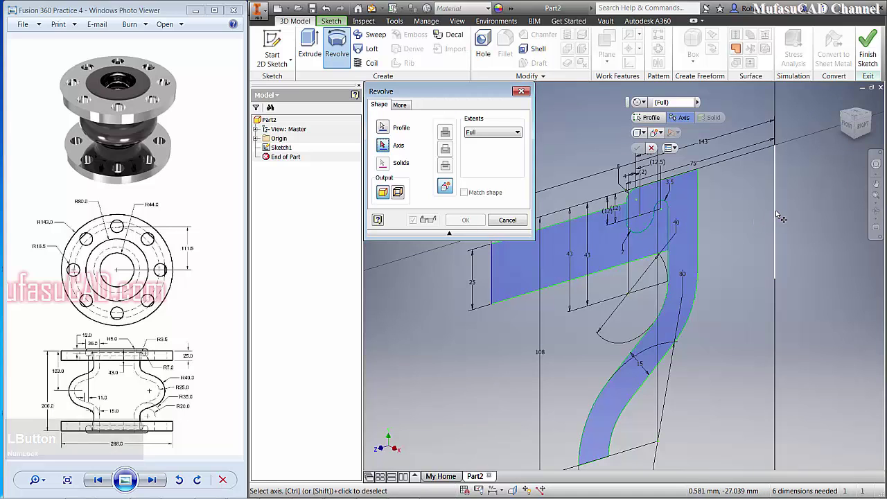
scroll(754, 255, down, 2)
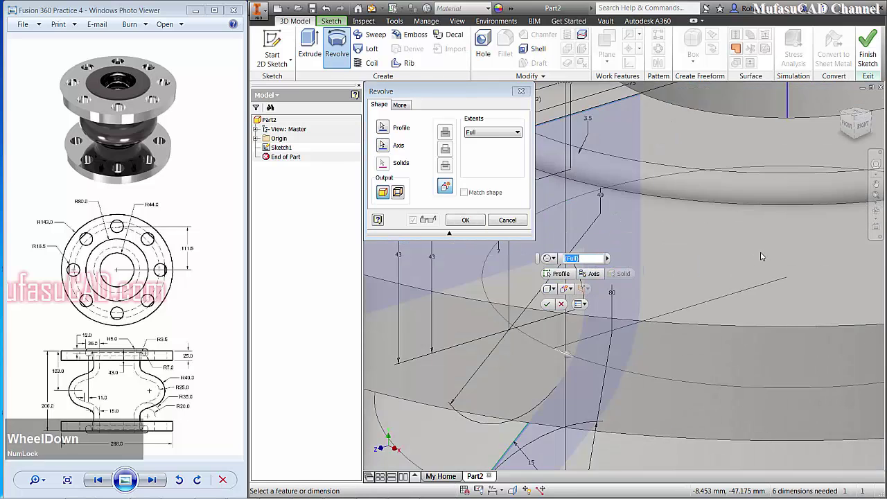
scroll(763, 253, up, 3)
middle_drag(763, 253, 603, 303)
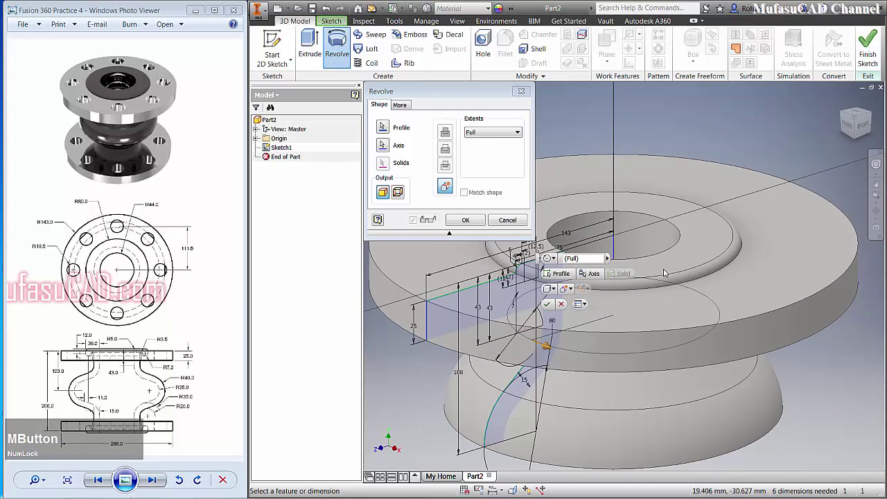
click(464, 221)
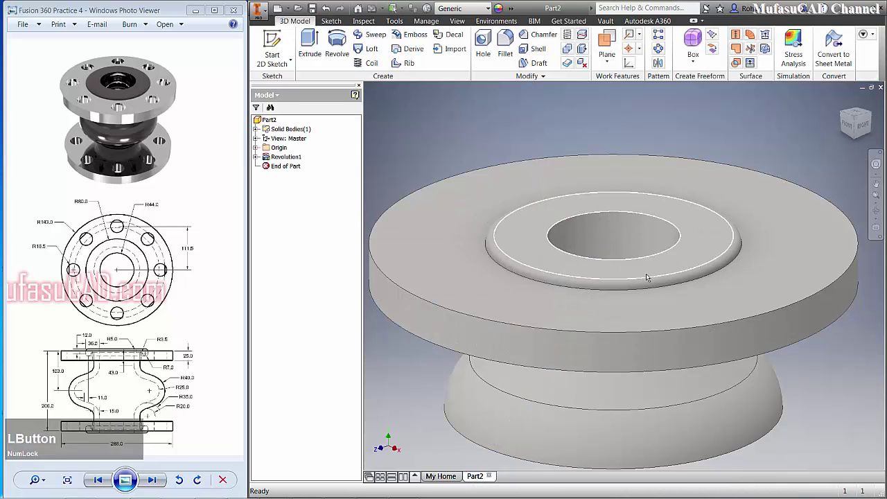
Start a sketch on the flange's upper face and draw a circle on the vertical axis, centered about 113 mm above the flange center
middle_drag(624, 281, 644, 261)
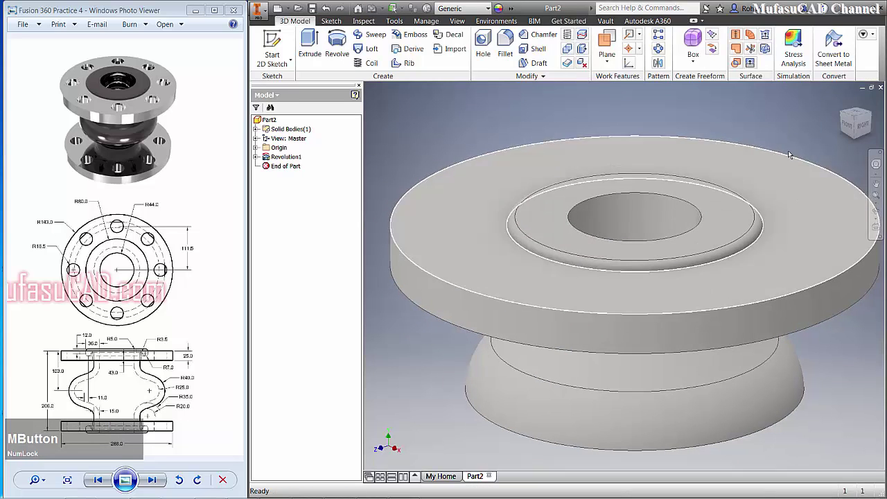
click(857, 115)
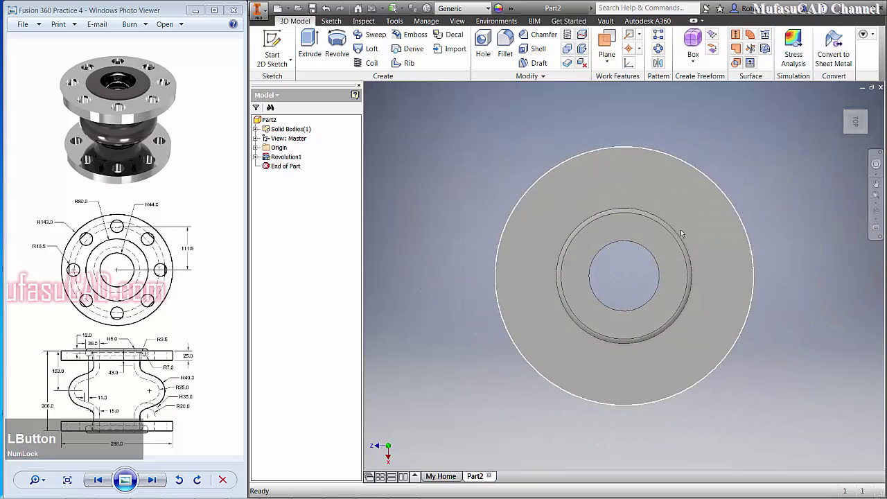
click(331, 22)
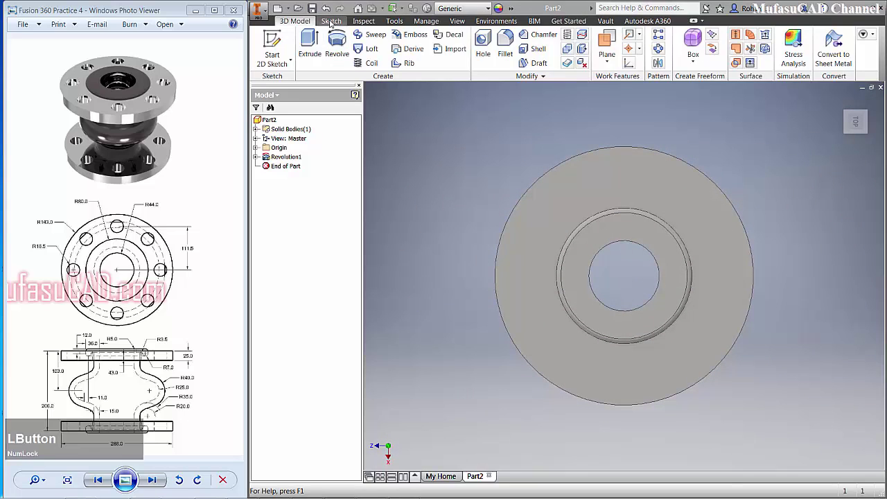
click(581, 192)
click(337, 43)
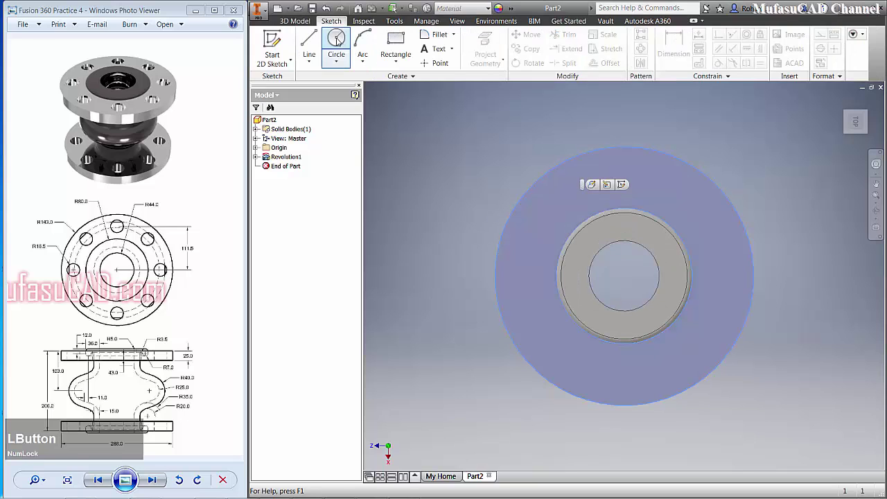
click(624, 276)
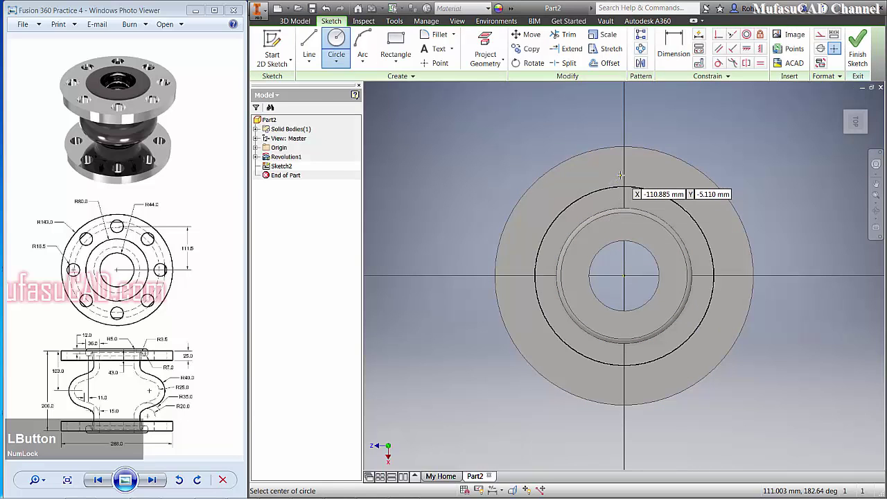
click(624, 174)
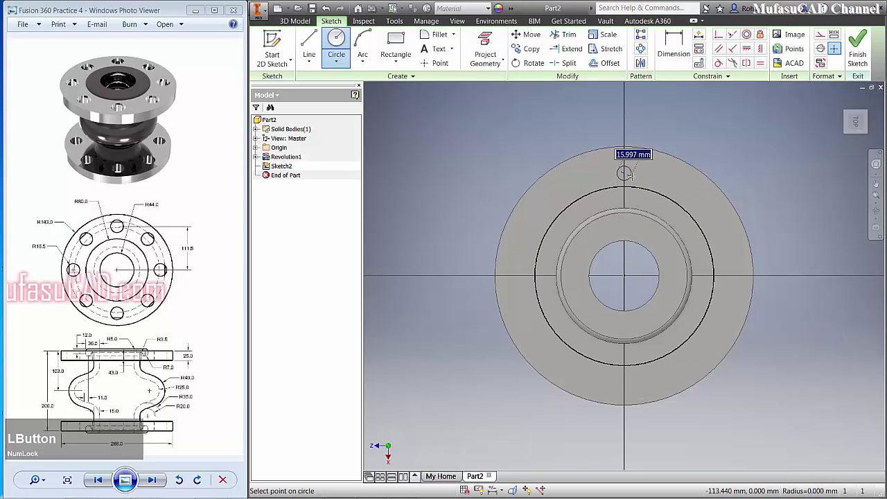
click(641, 173)
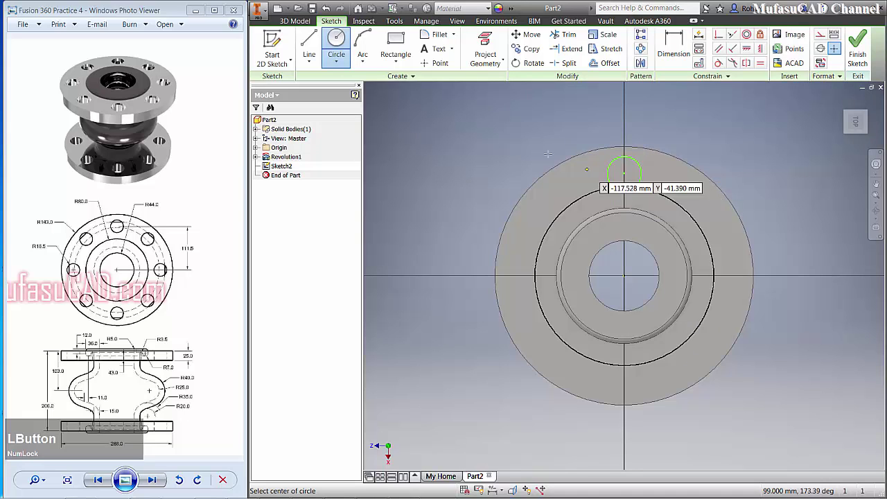
Dimension the bolt-hole circle's diameter to 33 mm
click(671, 44)
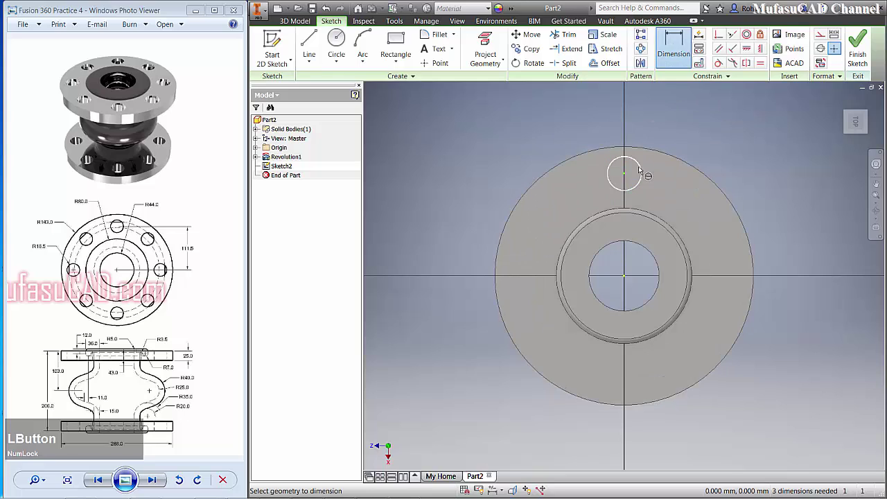
click(640, 170)
click(666, 107)
text(33)
click(706, 172)
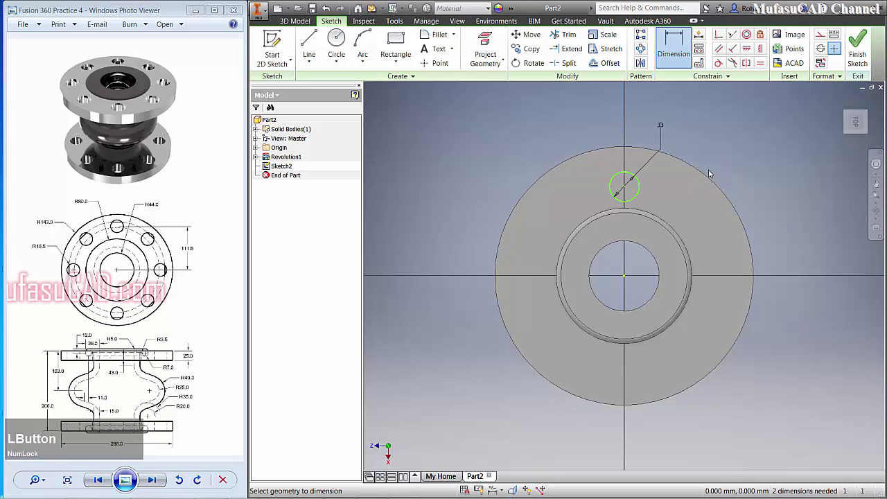
Dimension the vertical distance from the bolt-hole circle's center to the flange center as 111.5 mm
click(624, 187)
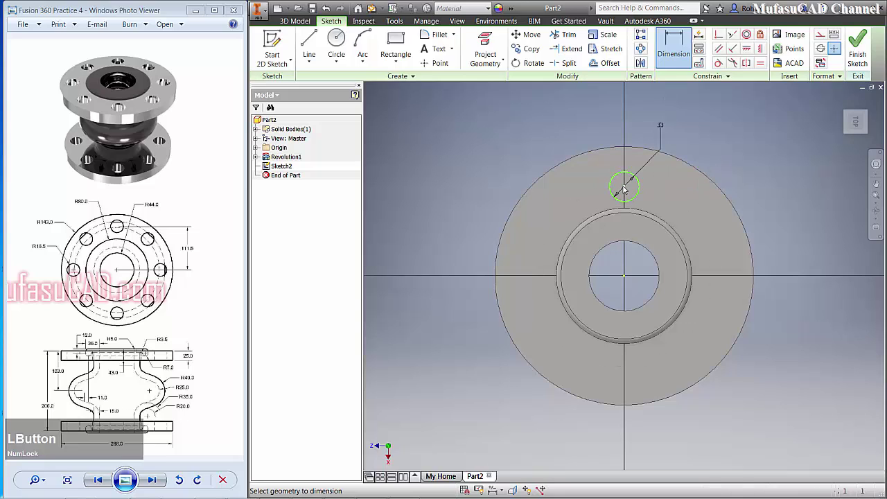
click(625, 278)
click(781, 254)
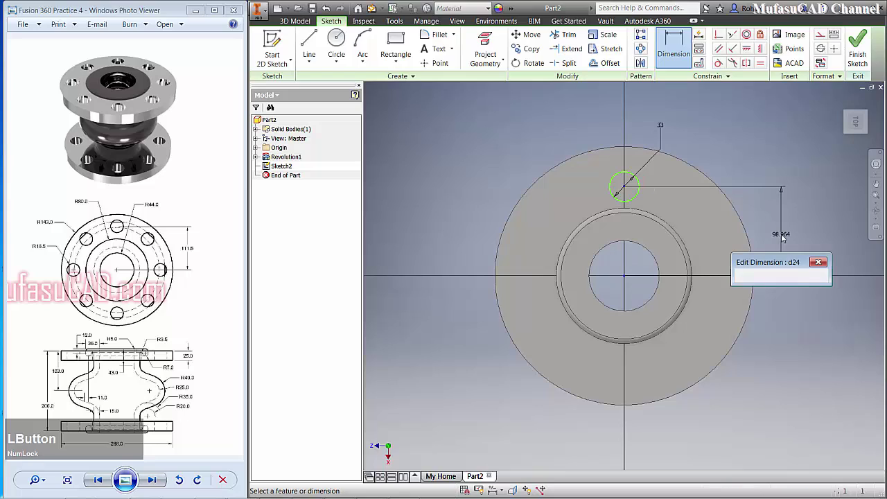
text(111.5)
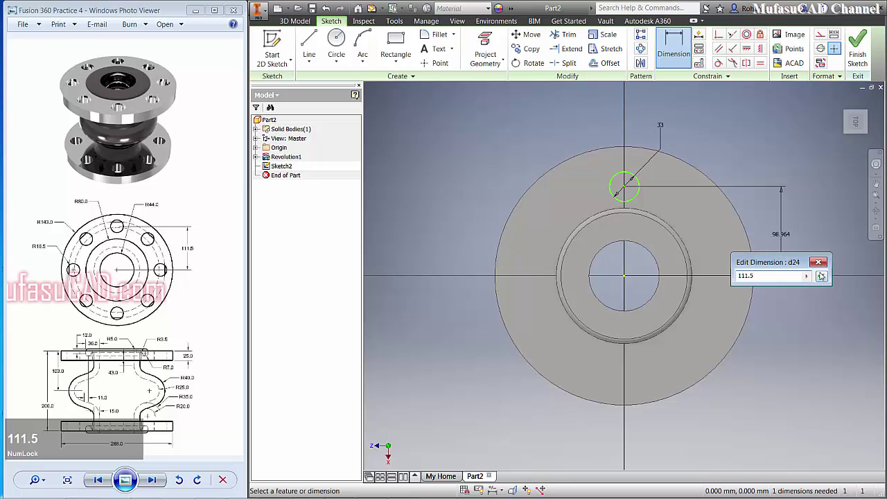
click(821, 276)
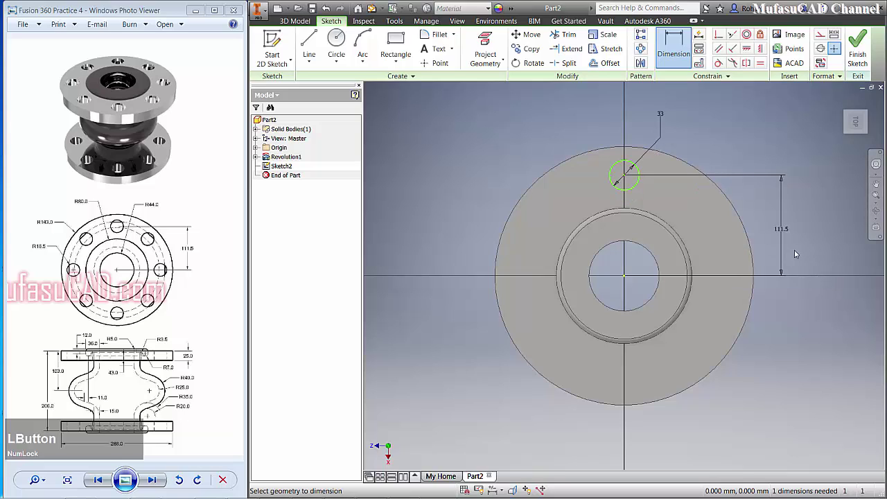
right_click(731, 131)
click(768, 133)
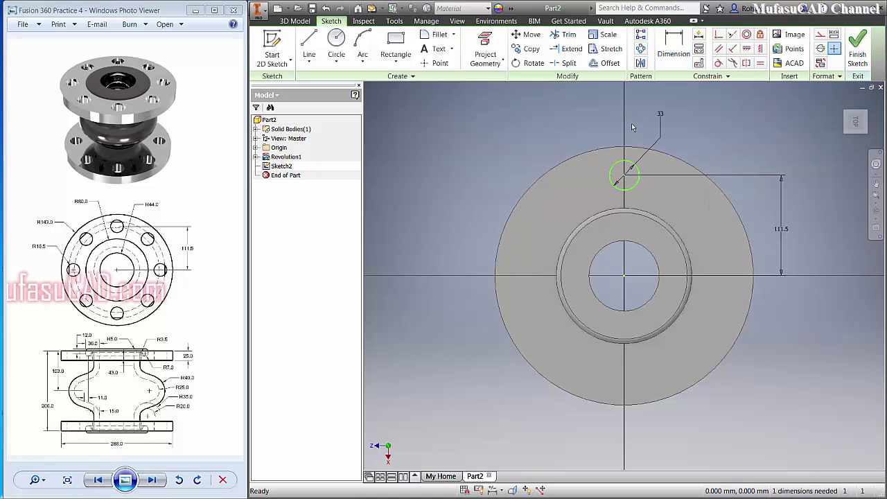
Create a circular pattern of the 33 mm circle around the flange center with 8 instances over 360 degrees
click(633, 188)
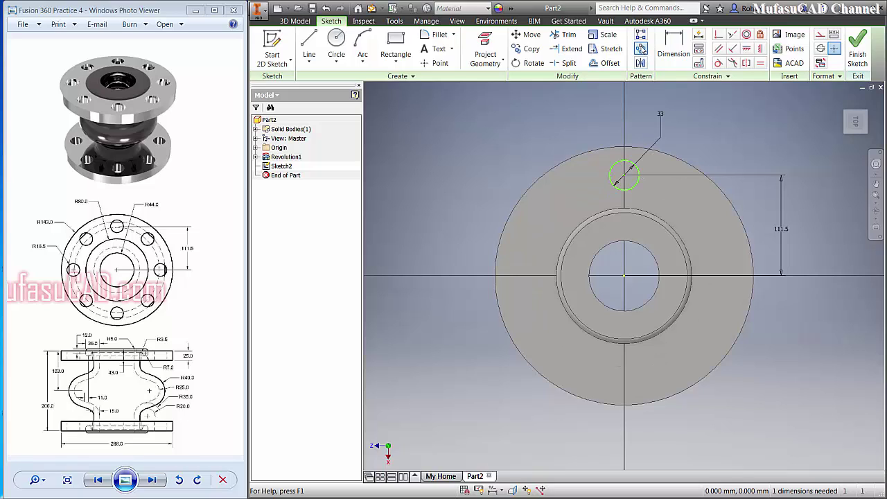
click(642, 49)
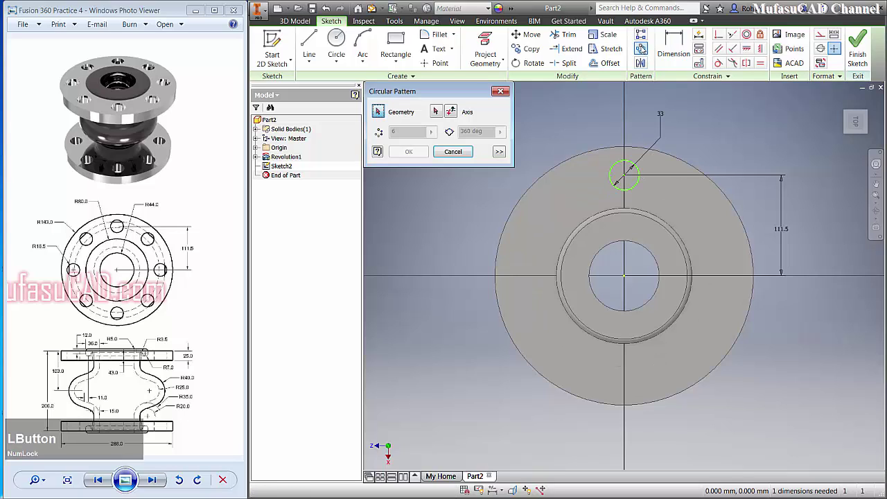
click(380, 113)
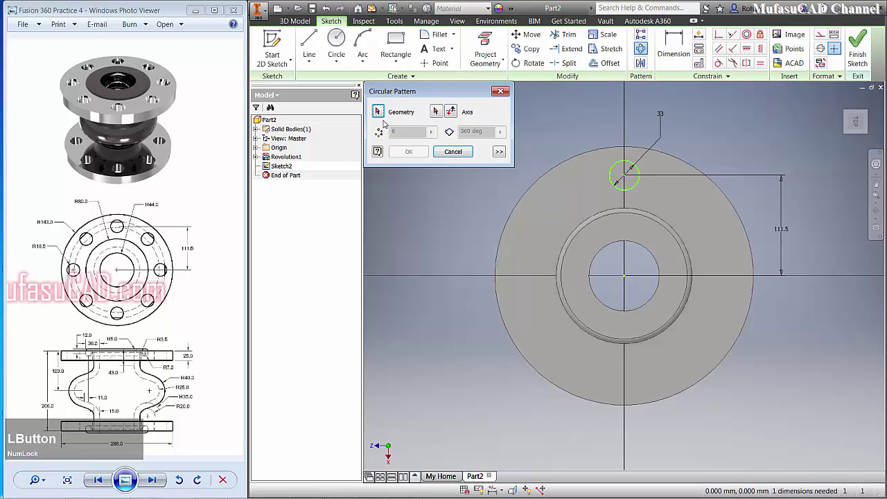
click(616, 189)
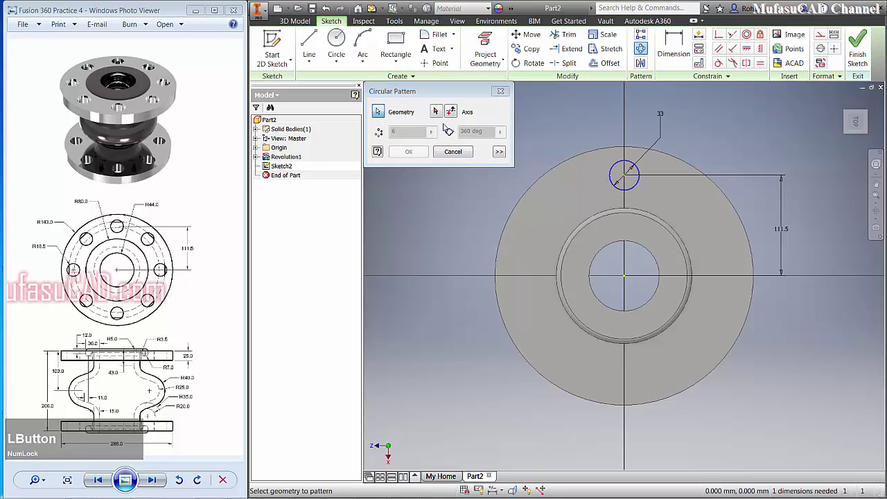
click(436, 113)
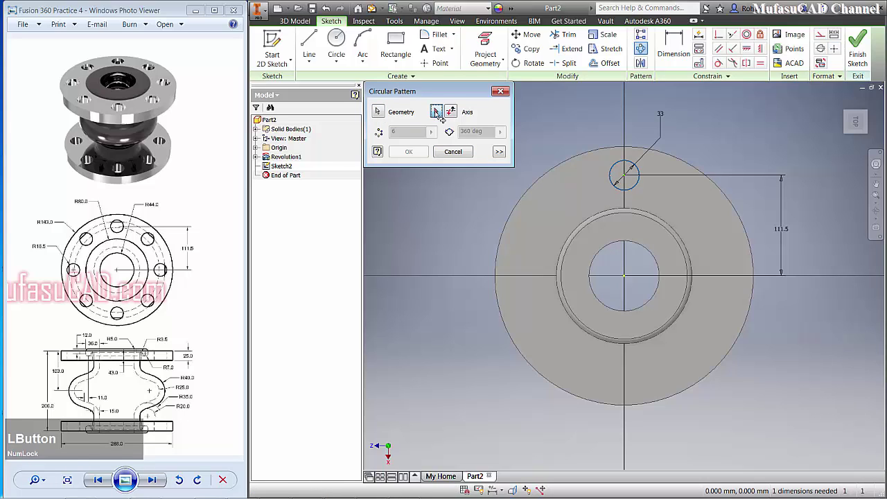
click(626, 280)
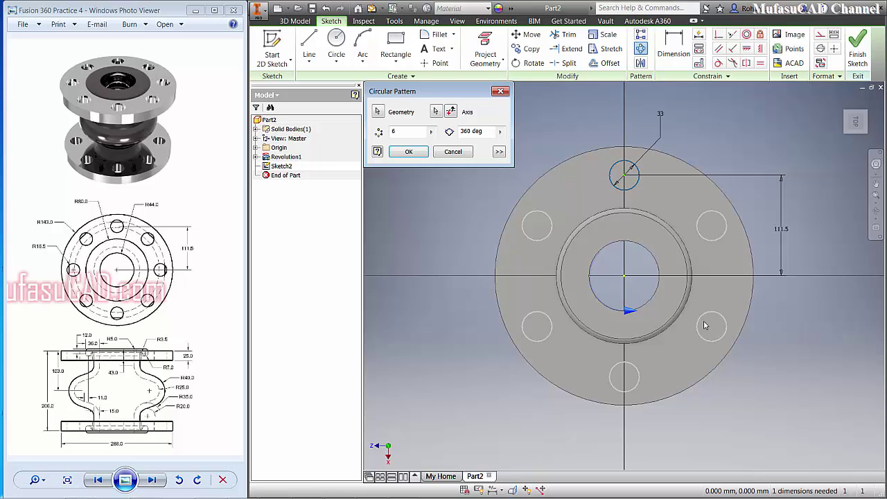
drag(398, 133, 389, 135)
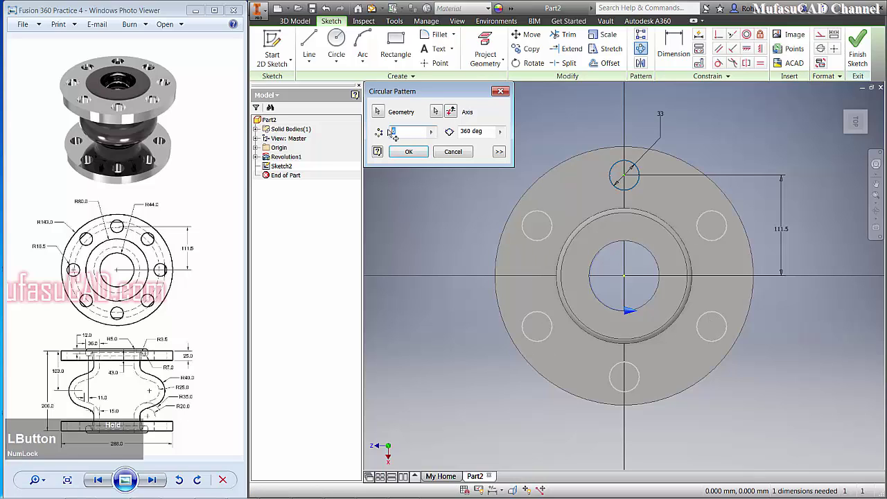
text(8)
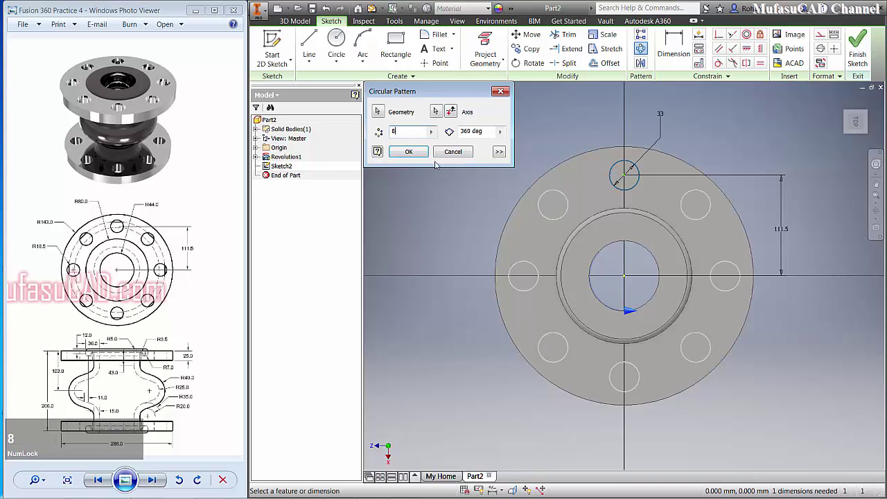
click(416, 155)
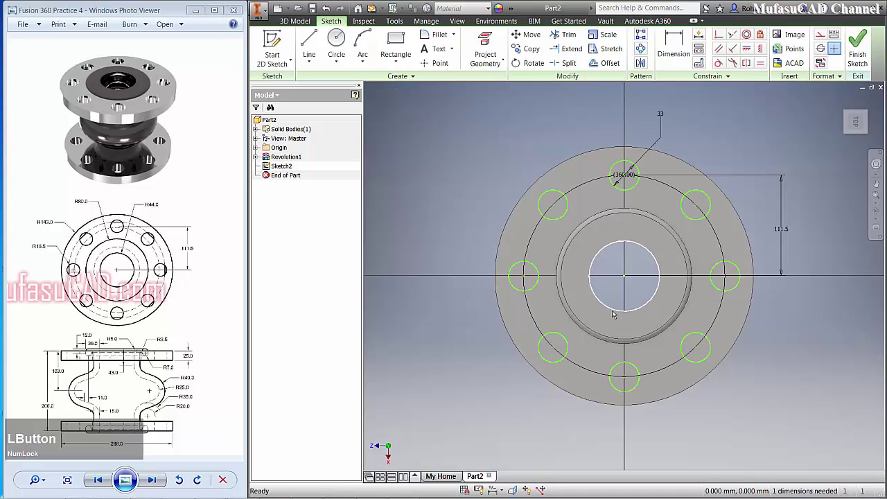
Extrude the eight patterned circles 48.750 mm downward as a cut through the flange
shift+middle_drag(622, 312, 613, 256)
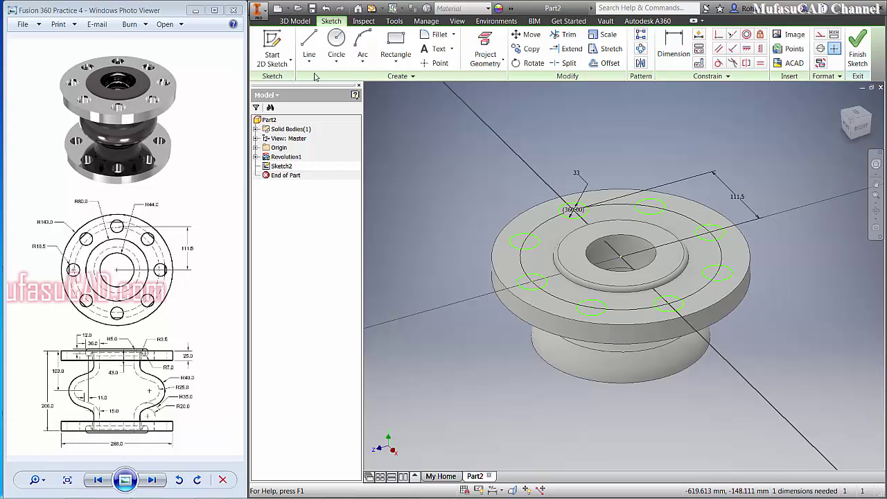
click(296, 21)
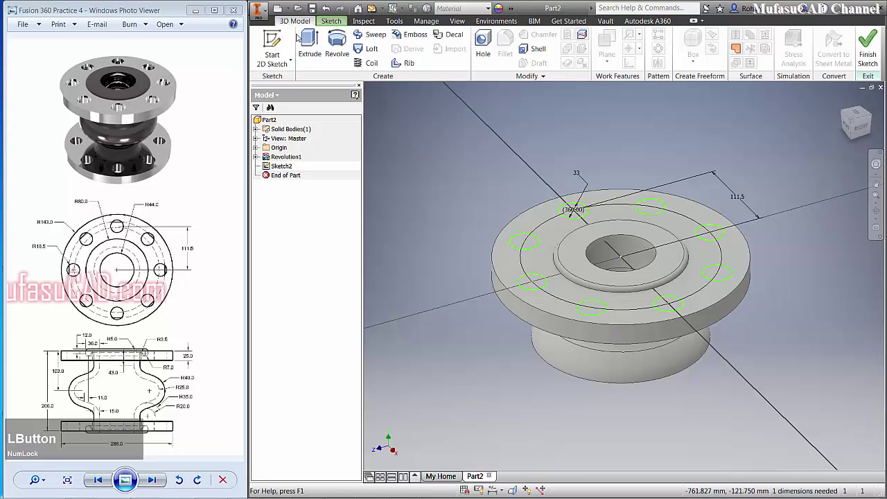
click(309, 52)
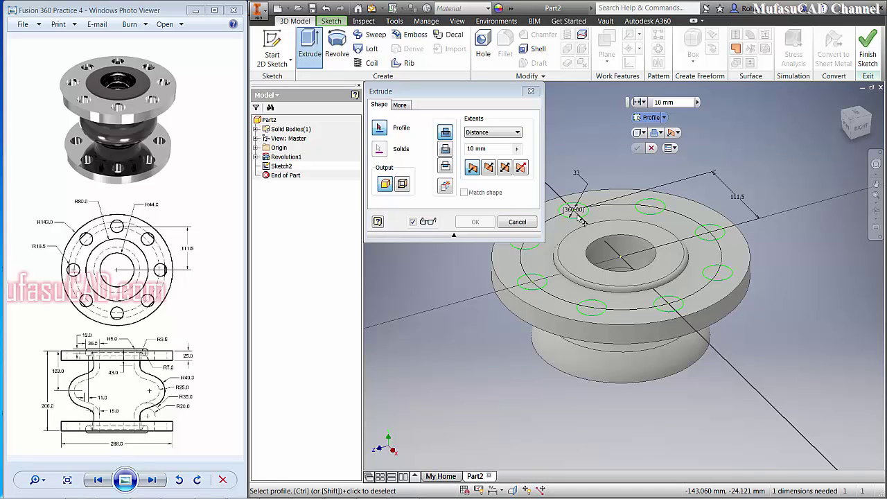
click(584, 221)
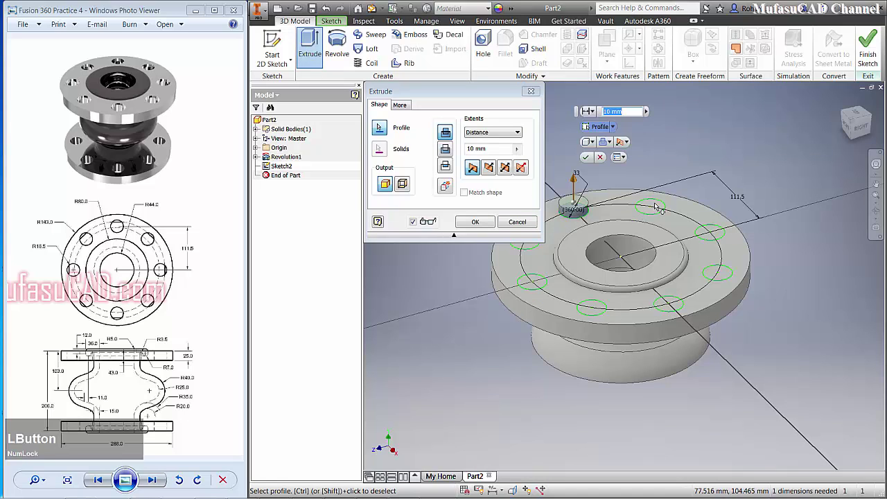
click(657, 208)
click(717, 235)
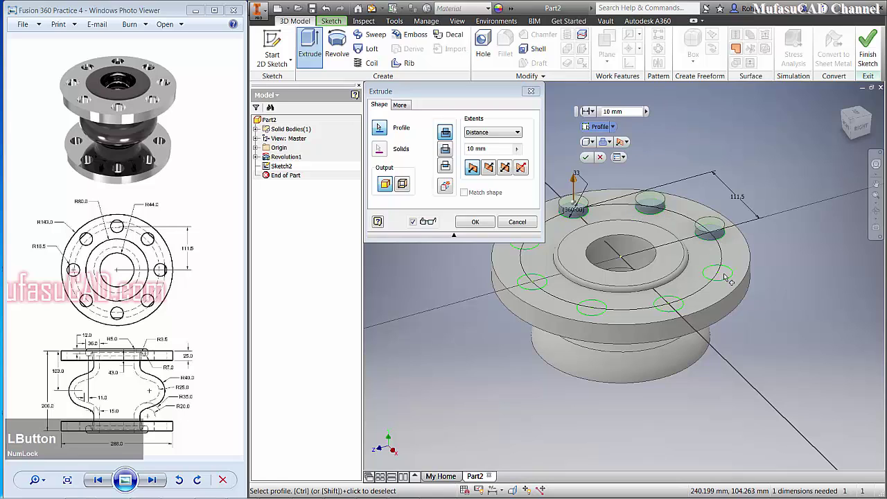
click(724, 277)
click(677, 307)
click(595, 311)
click(541, 285)
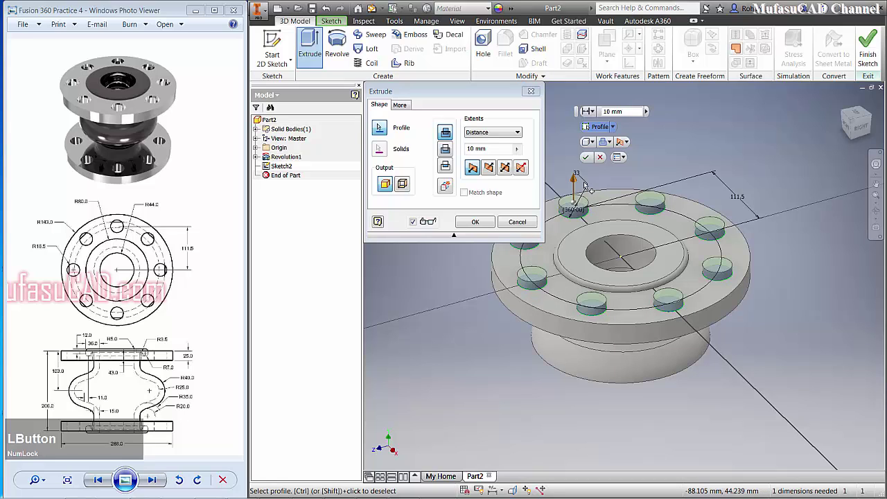
drag(579, 182, 581, 228)
click(446, 151)
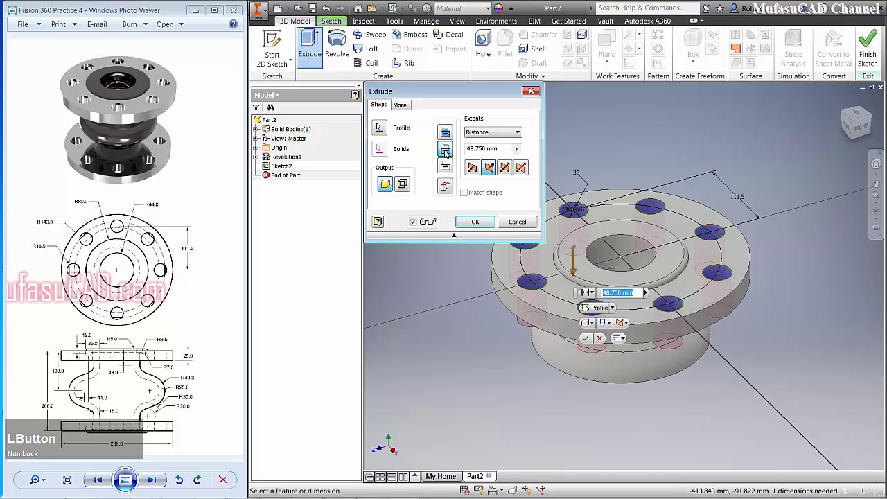
click(478, 222)
Mirror the revolved body and the bolt-hole cut about the annular end face of the rubber bulge to complete the joint
shift+middle_drag(625, 314, 509, 277)
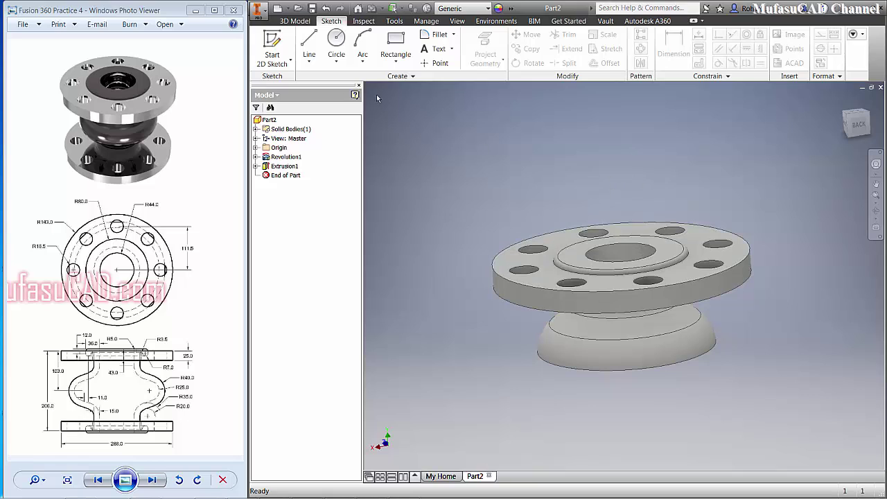
click(295, 22)
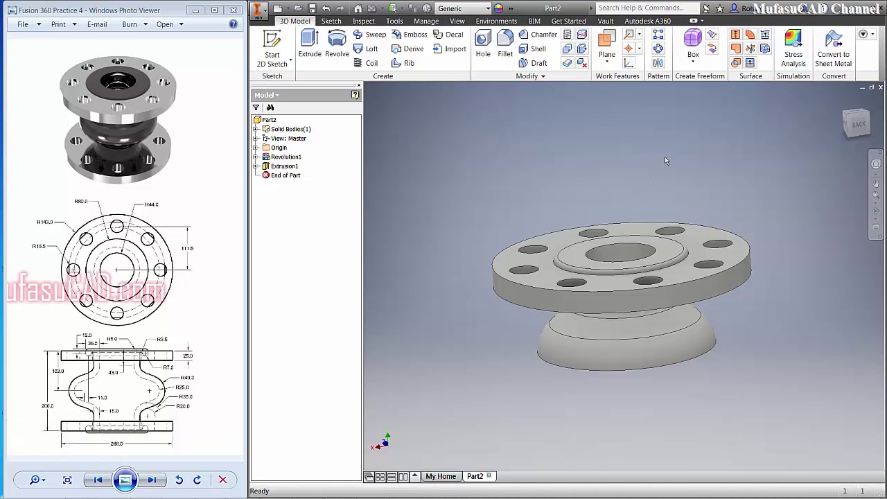
click(658, 63)
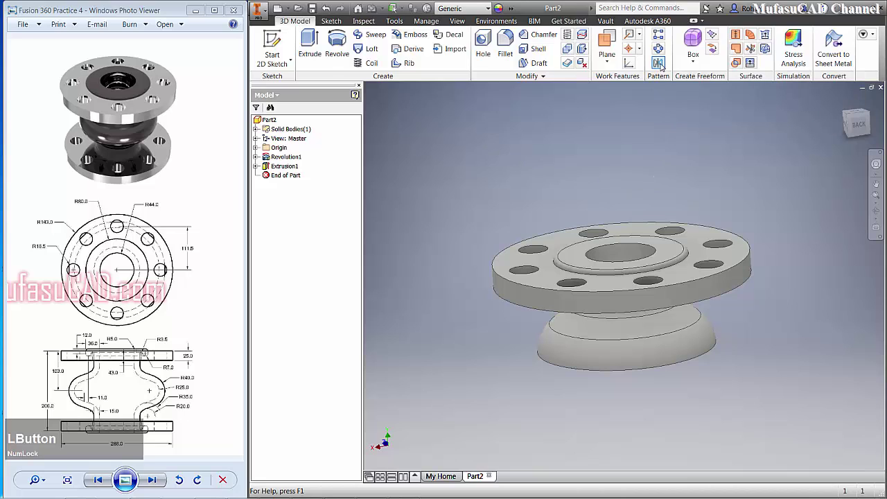
click(721, 269)
click(727, 287)
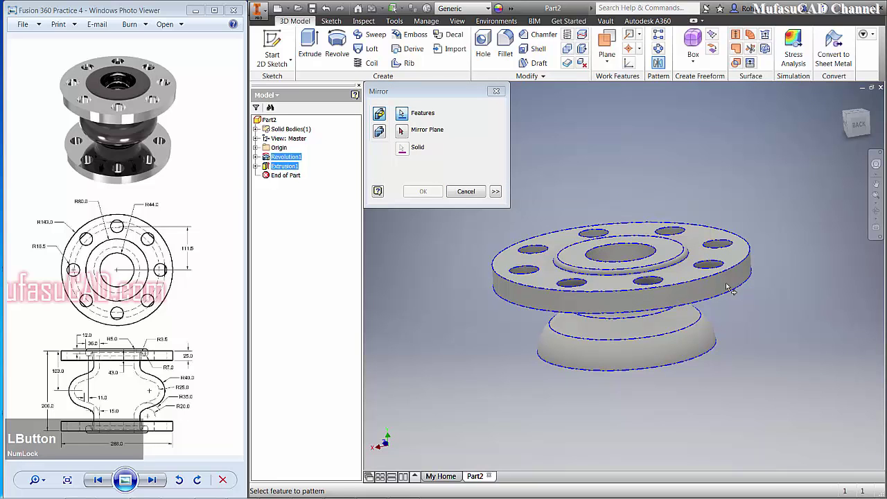
shift+middle_drag(754, 326, 537, 217)
click(400, 136)
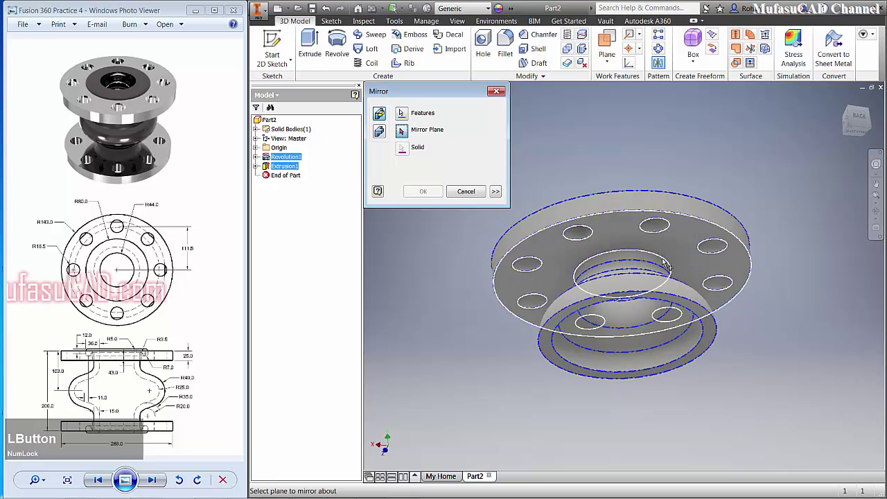
click(702, 315)
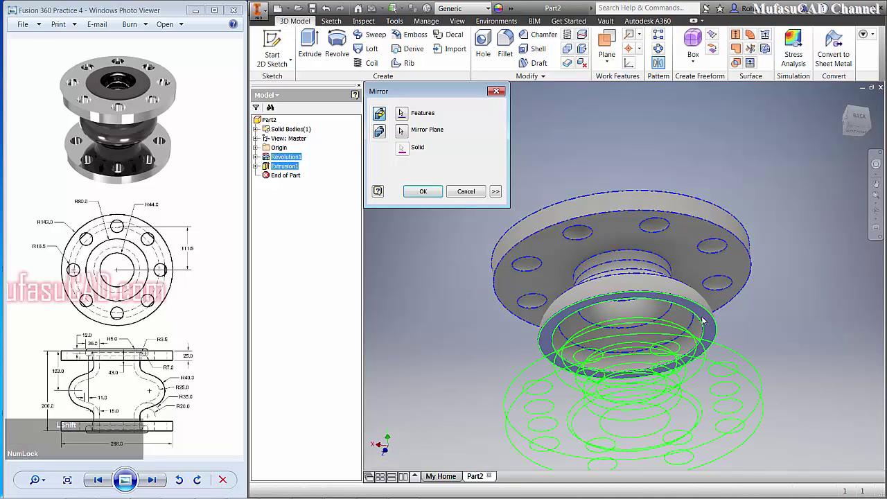
shift+middle_drag(628, 258, 644, 242)
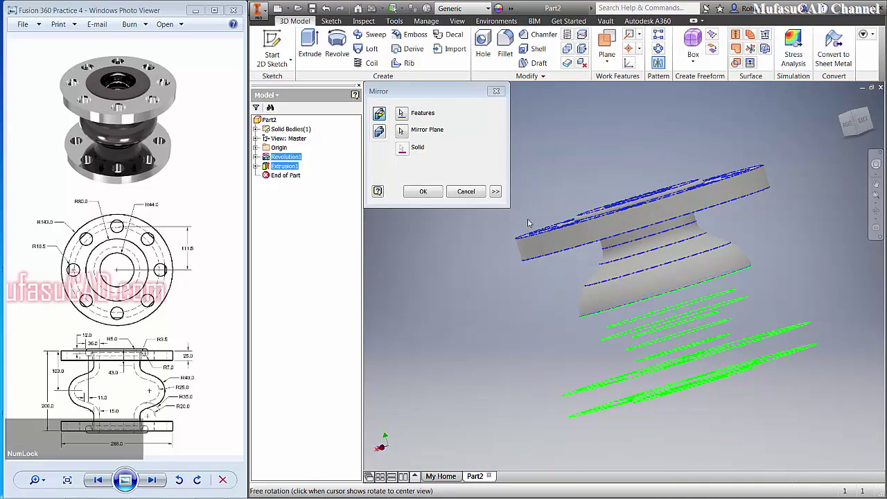
click(422, 192)
shift+middle_drag(566, 235, 617, 232)
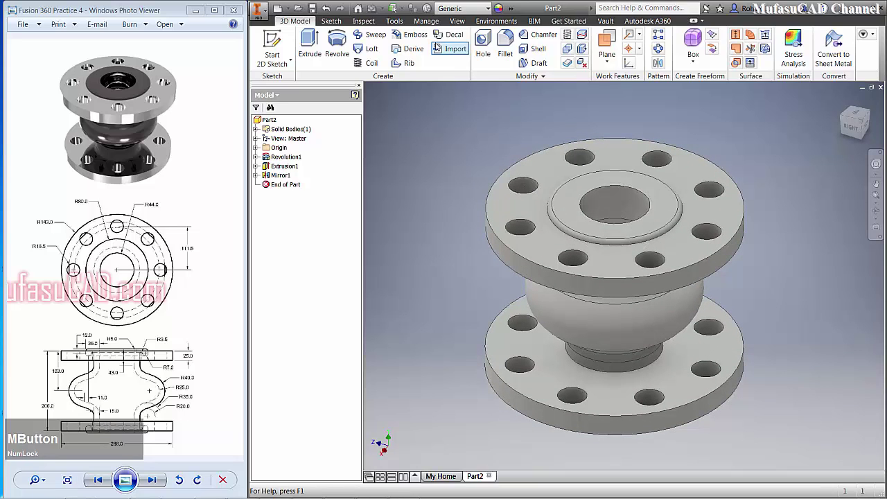
Open the Appearance Browser and show the Metal category of the Inventor Material Library
click(395, 20)
click(374, 48)
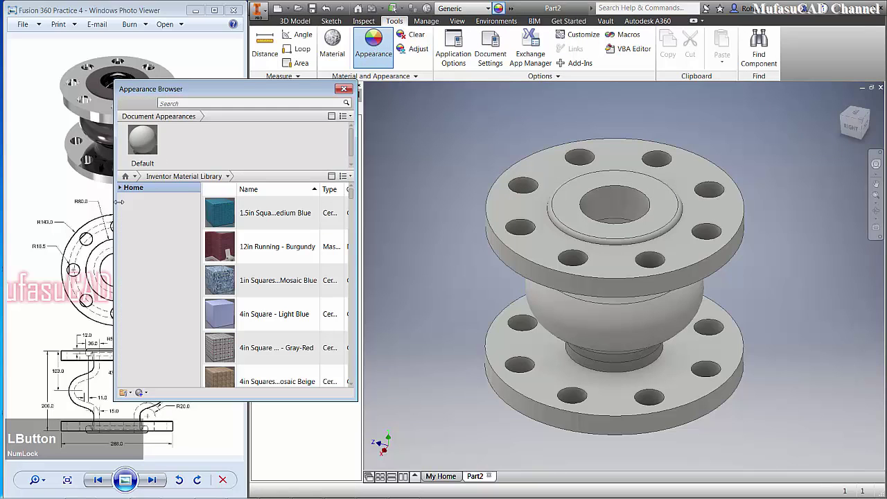
click(119, 190)
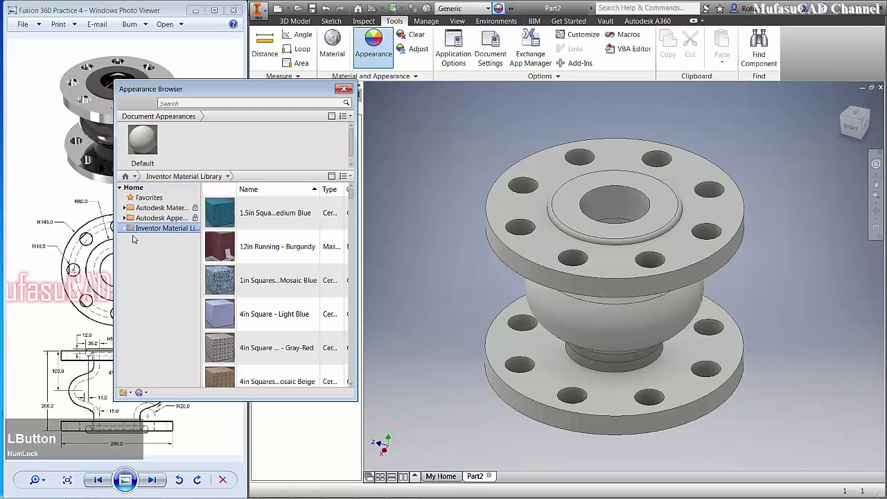
click(125, 229)
drag(199, 229, 200, 257)
click(149, 320)
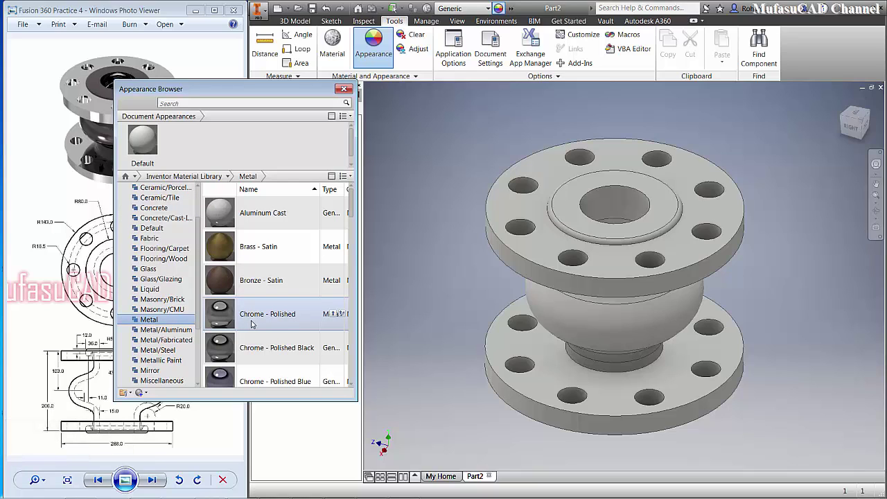
Assign the Chrome - Polished appearance to the upper and lower bolt flanges
click(612, 263)
shift+middle_drag(627, 297, 671, 189)
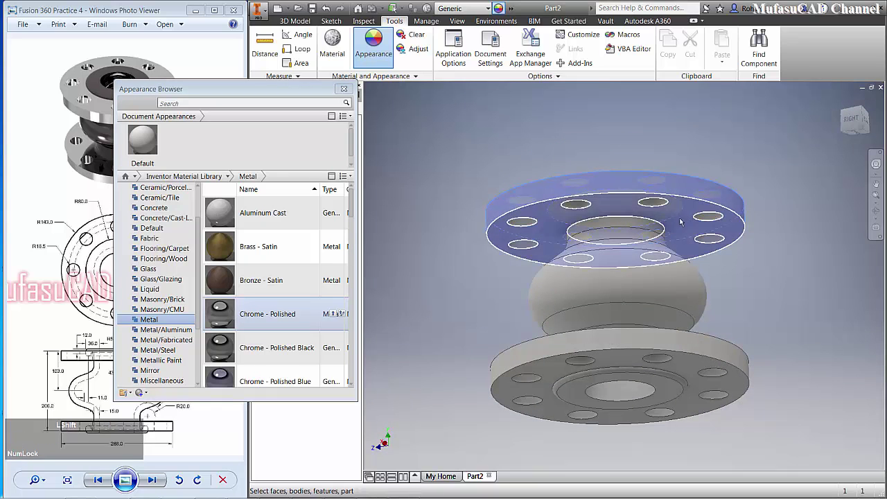
shift+click(683, 364)
click(683, 364)
shift+middle_drag(668, 290, 667, 382)
ctrl+click(672, 390)
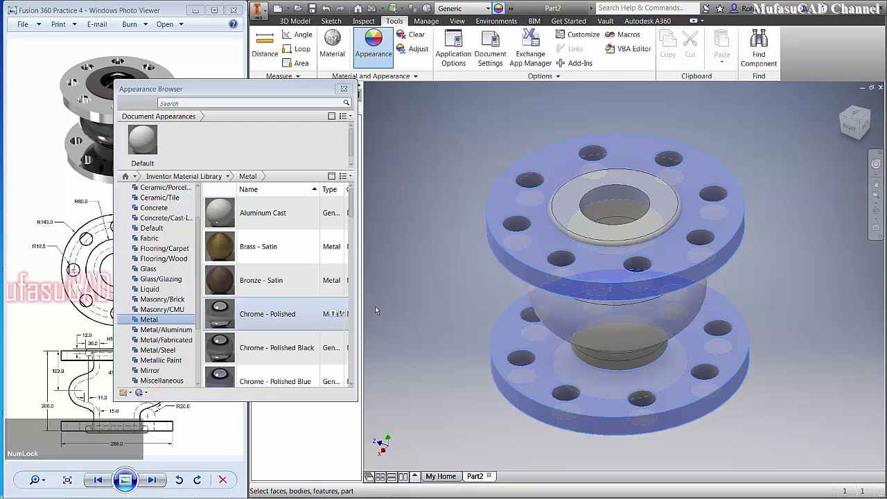
click(267, 315)
right_click(270, 320)
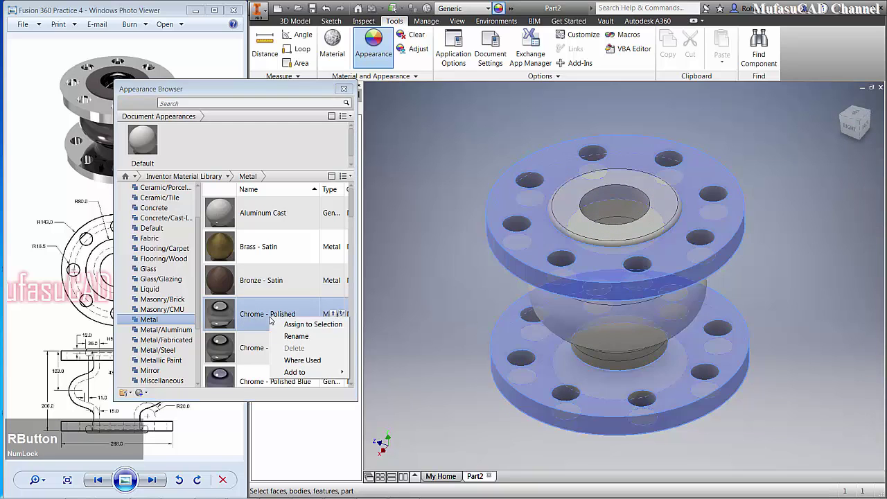
click(300, 326)
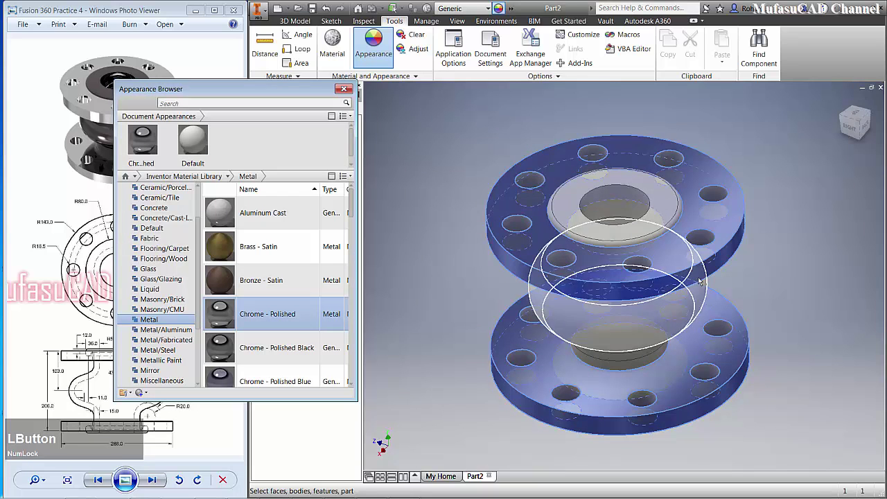
click(819, 231)
shift+middle_drag(693, 236, 589, 291)
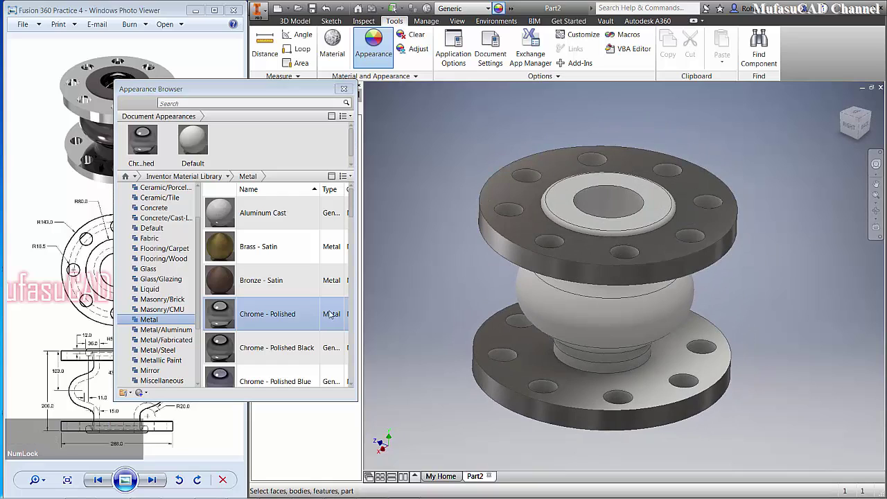
Find the black rubber Version 1.1 appearance in the library's Miscellaneous category and choose it
drag(198, 294, 200, 297)
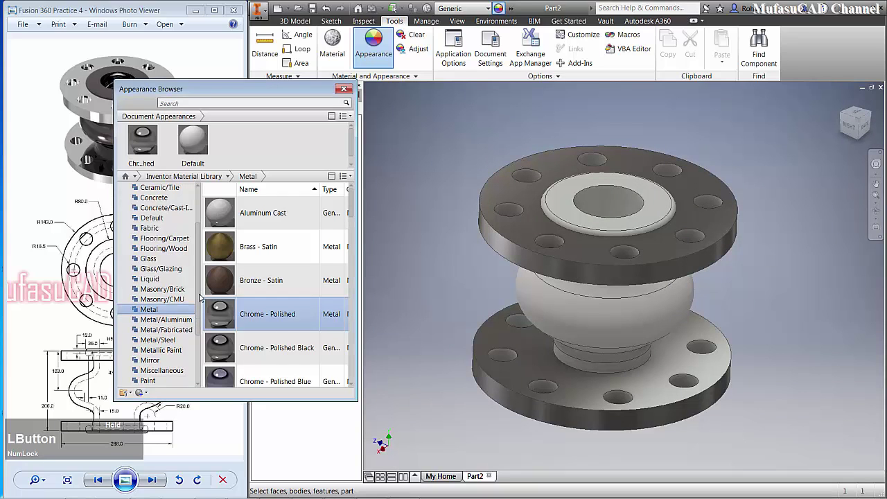
click(172, 372)
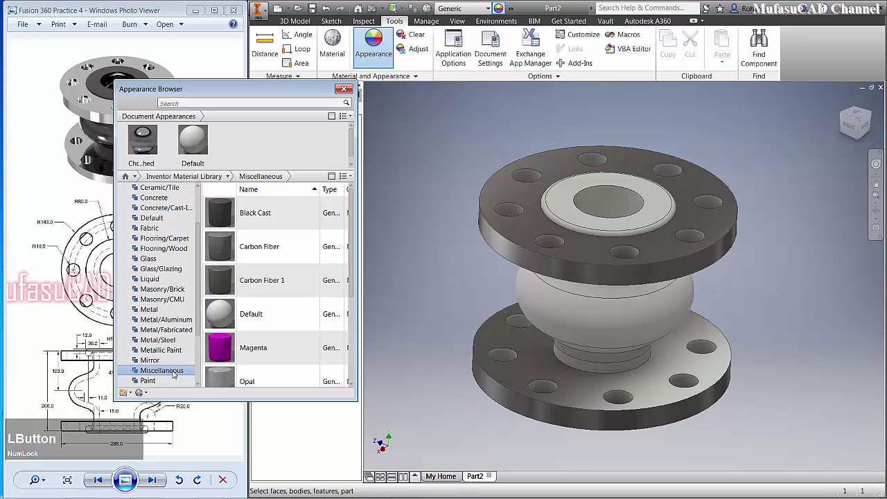
drag(350, 216, 353, 315)
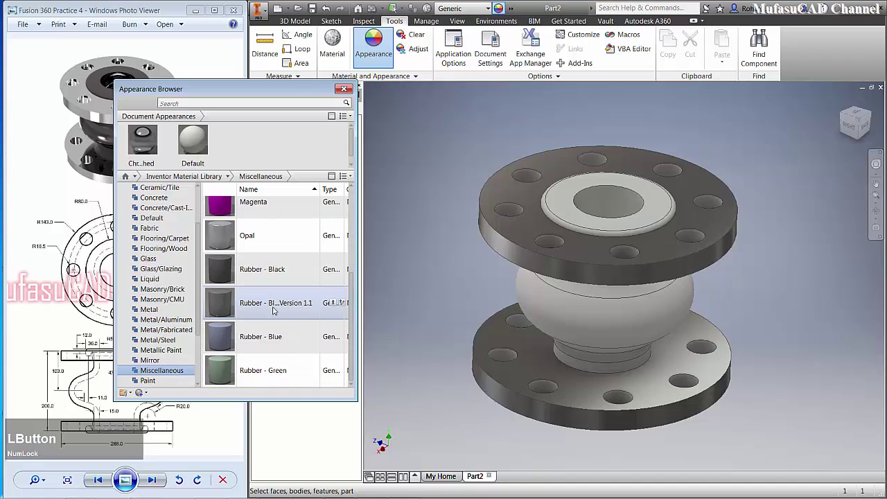
click(221, 307)
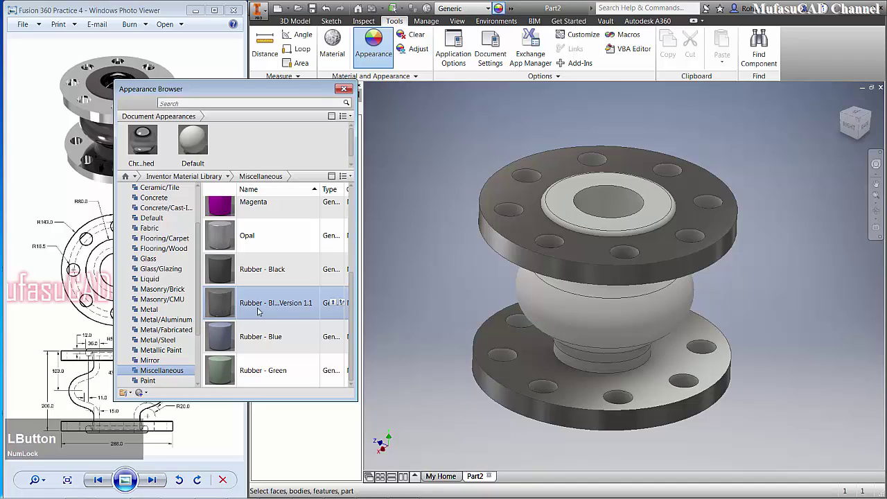
Assign black rubber Version 1.1 to the bulge, necks, inner bore and raised end rings, and close the Appearance Browser
click(605, 202)
shift+click(670, 219)
shift+click(670, 219)
shift+click(639, 335)
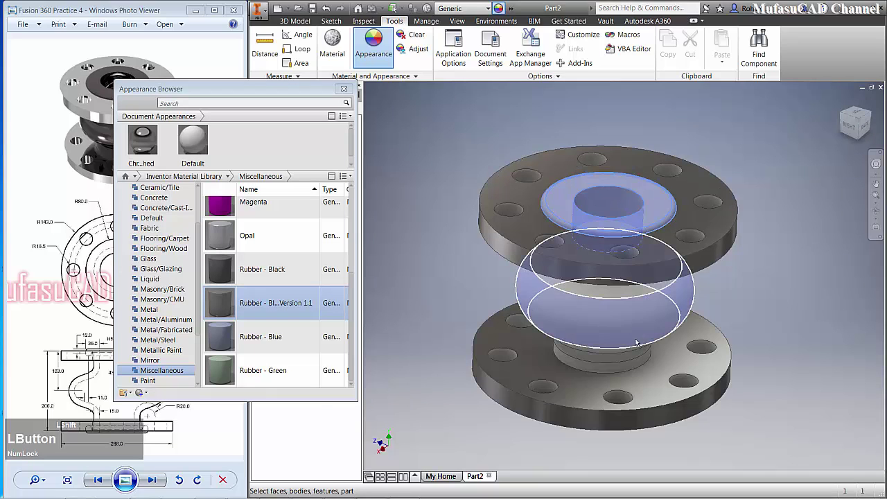
shift+click(605, 362)
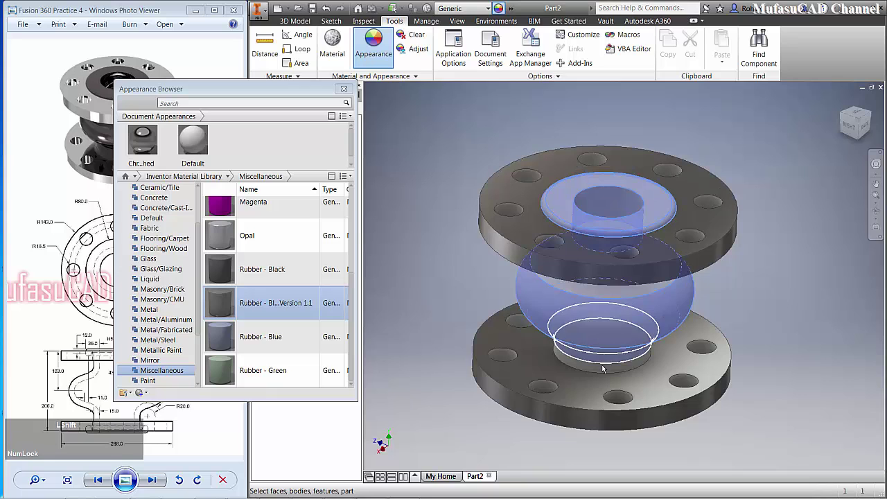
shift+click(641, 306)
shift+middle_drag(641, 307, 656, 281)
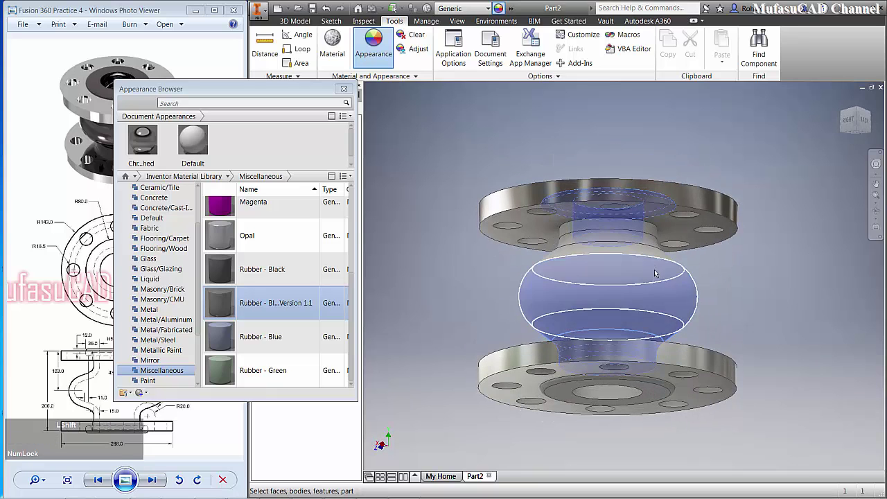
shift+click(650, 231)
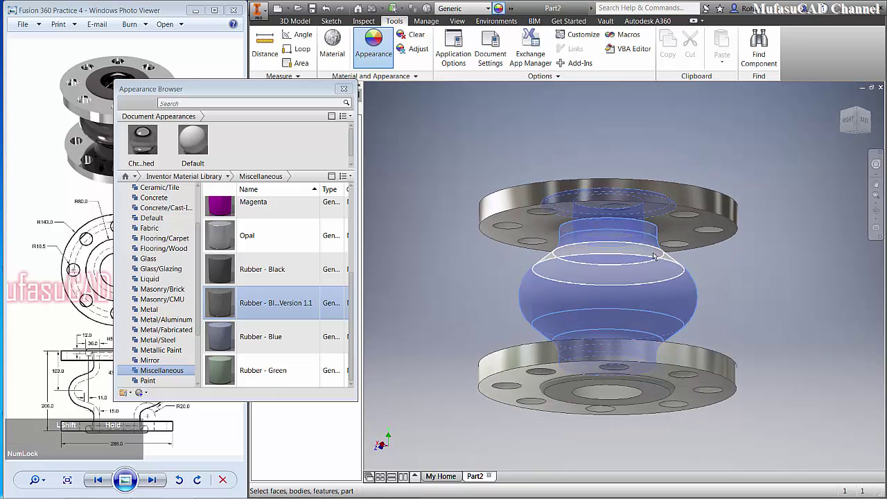
shift+click(577, 393)
shift+click(552, 387)
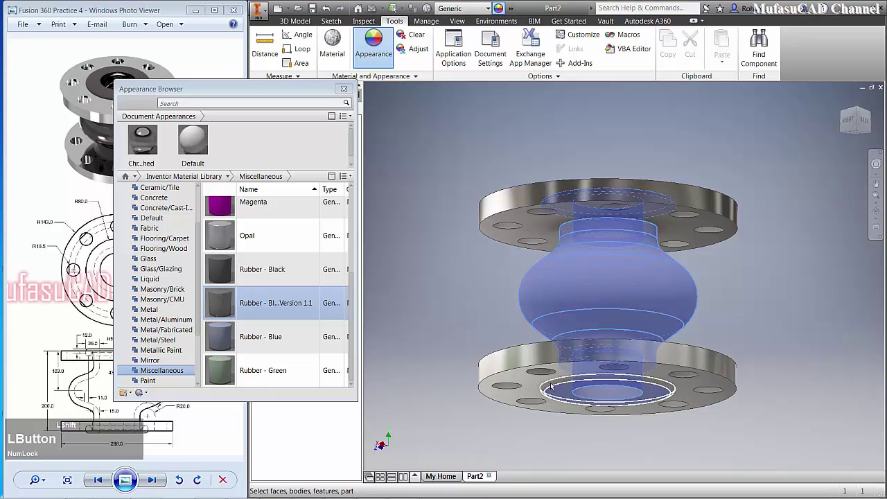
right_click(253, 305)
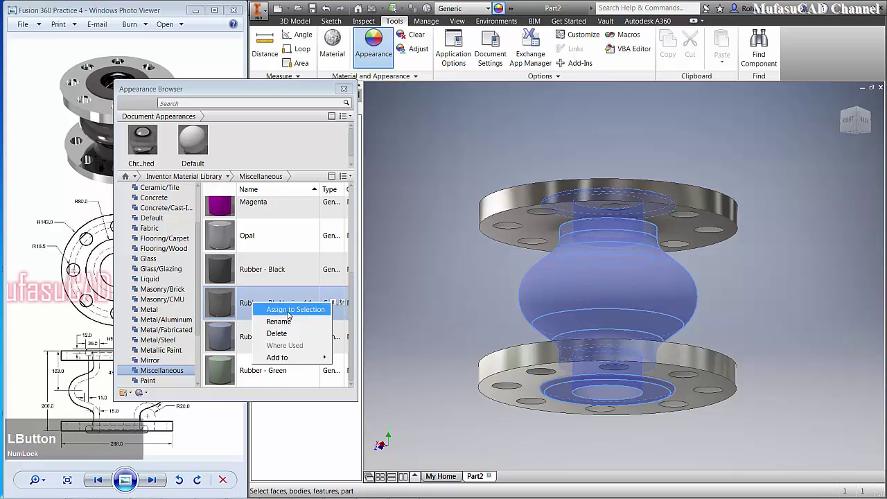
click(289, 309)
shift+middle_drag(610, 298, 634, 289)
click(806, 308)
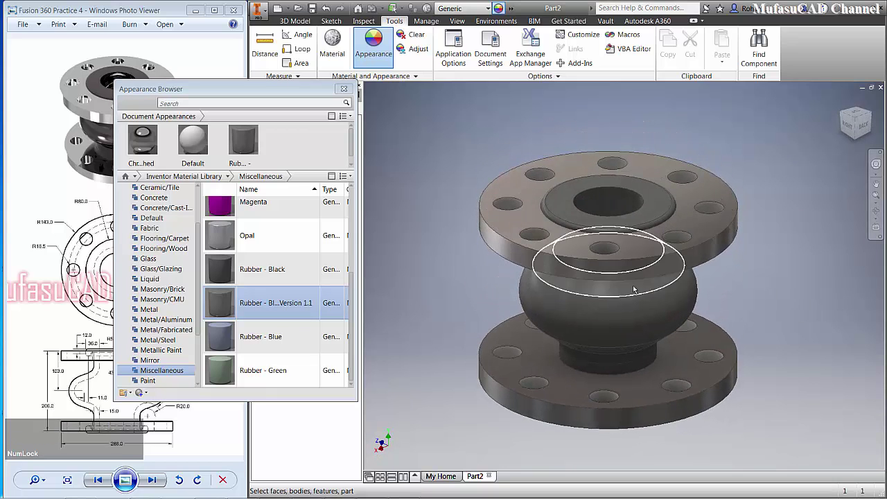
click(345, 90)
Turn on All Shadows for the model's display
click(457, 21)
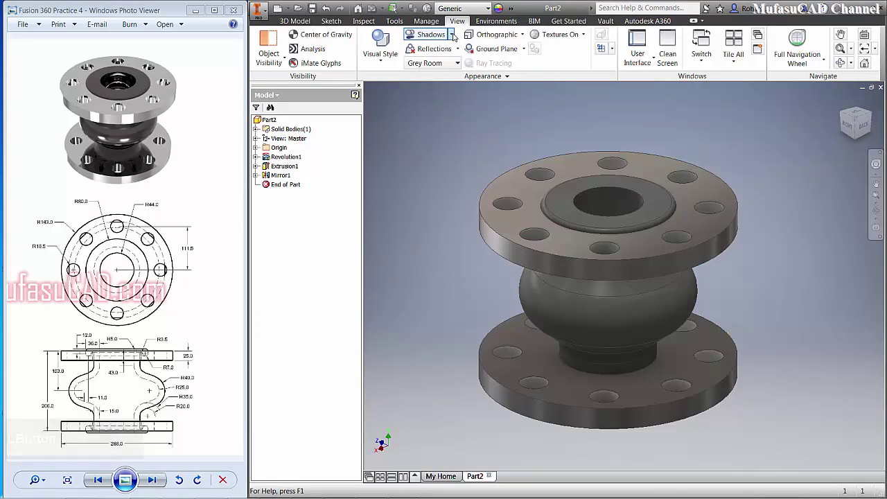
click(452, 34)
click(453, 35)
click(452, 35)
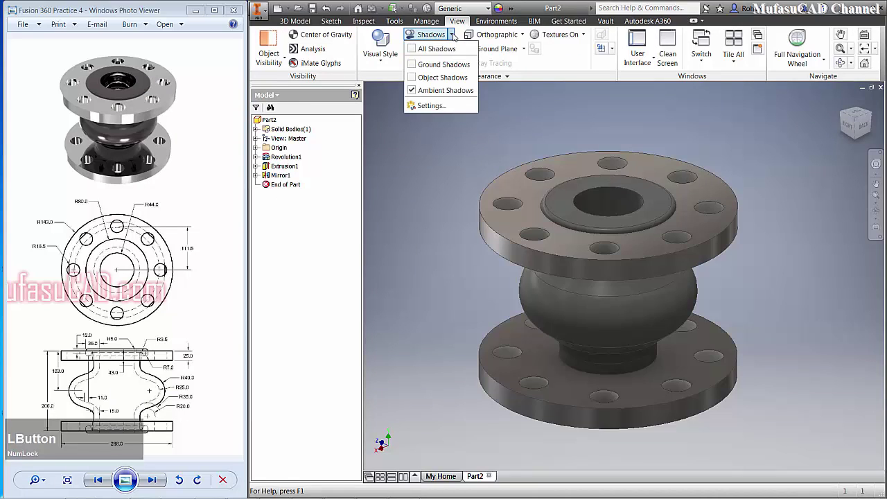
click(414, 49)
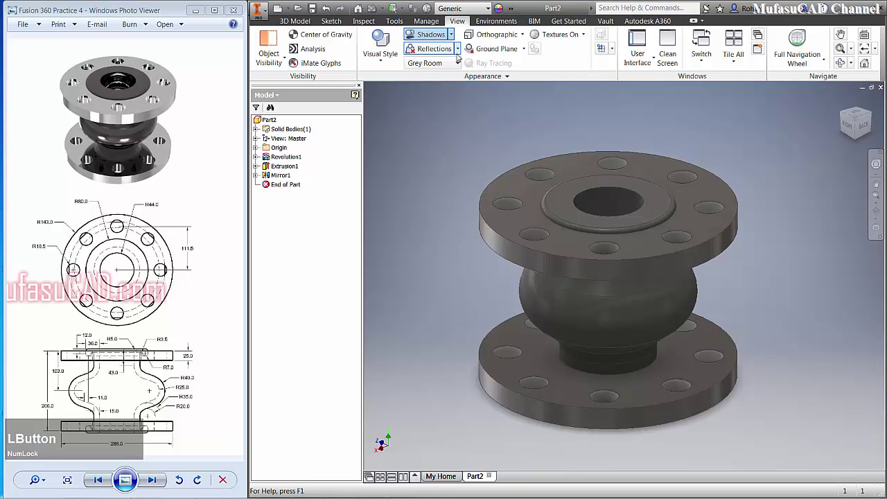
Enable reflections and raise the ground plane's reflection blur to slightly over half in the settings
click(458, 49)
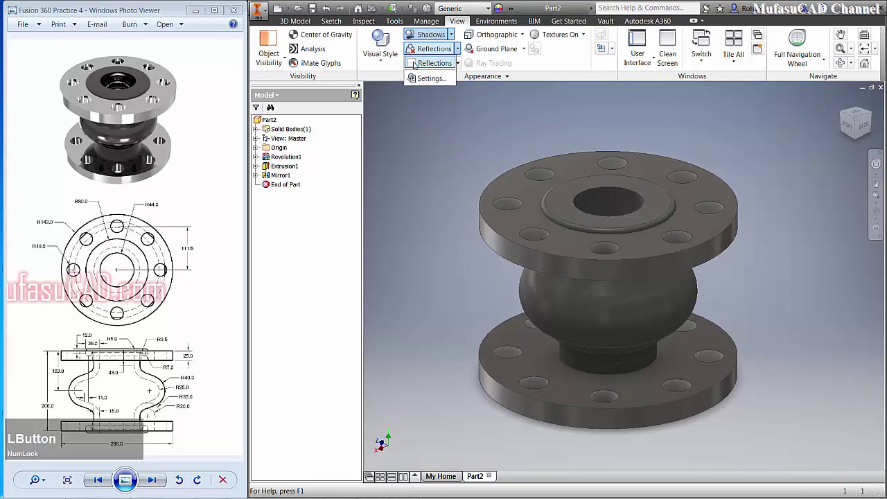
click(430, 78)
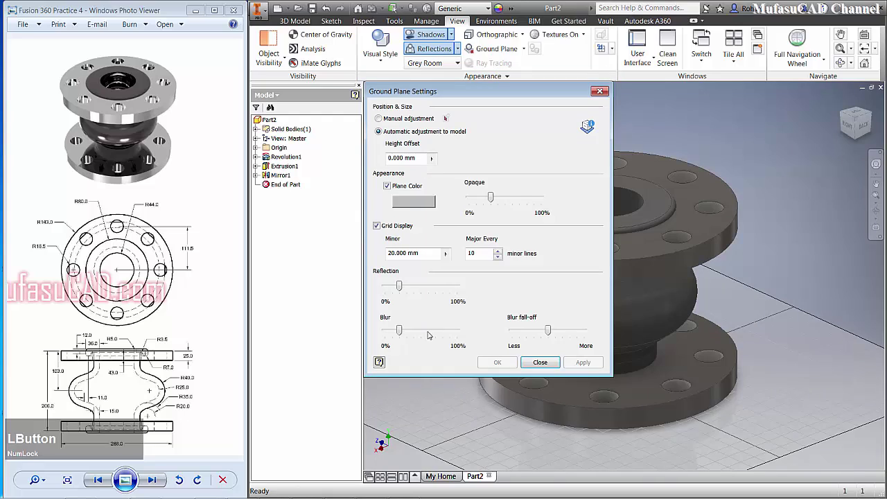
drag(400, 330, 427, 331)
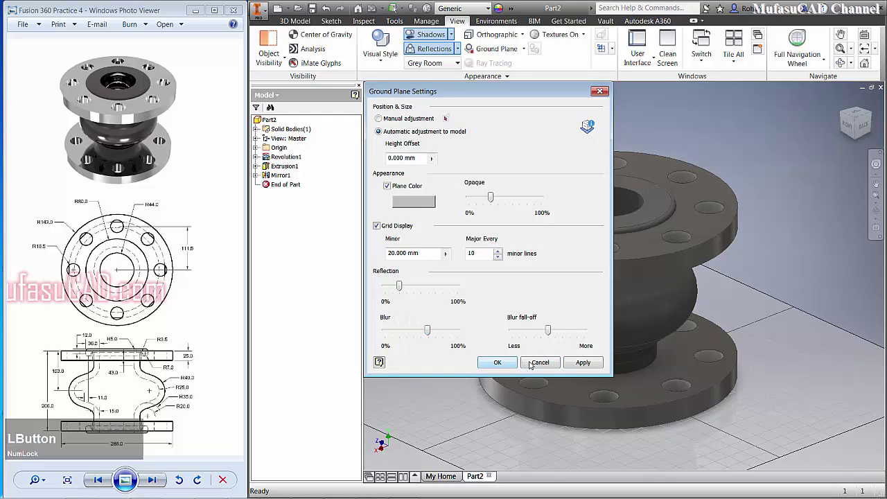
click(586, 364)
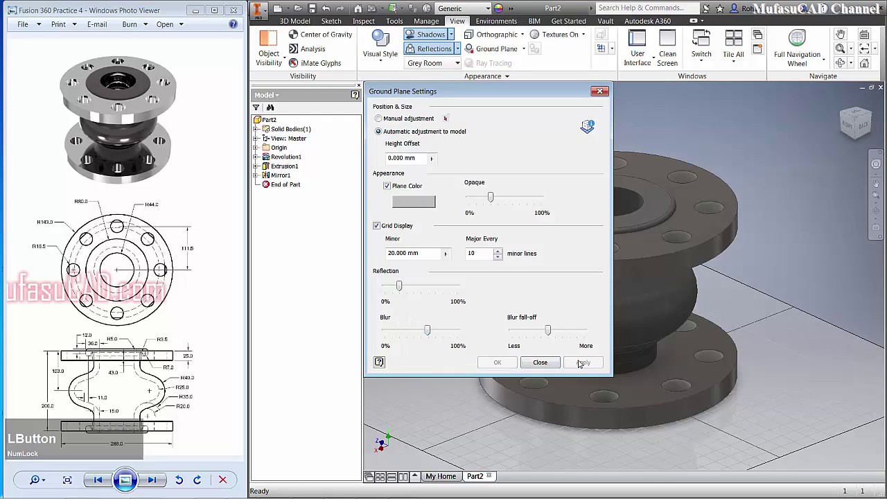
click(540, 362)
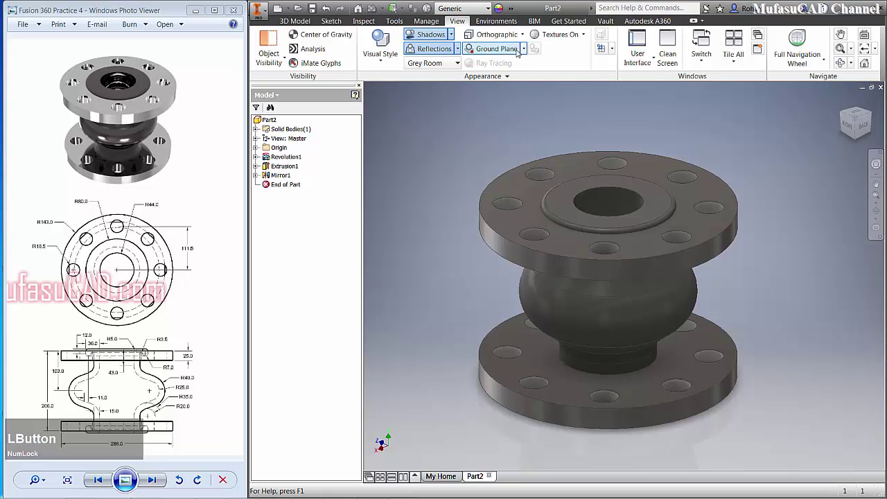
Start Inventor Studio and make Dark Sky the active studio lighting style
click(506, 23)
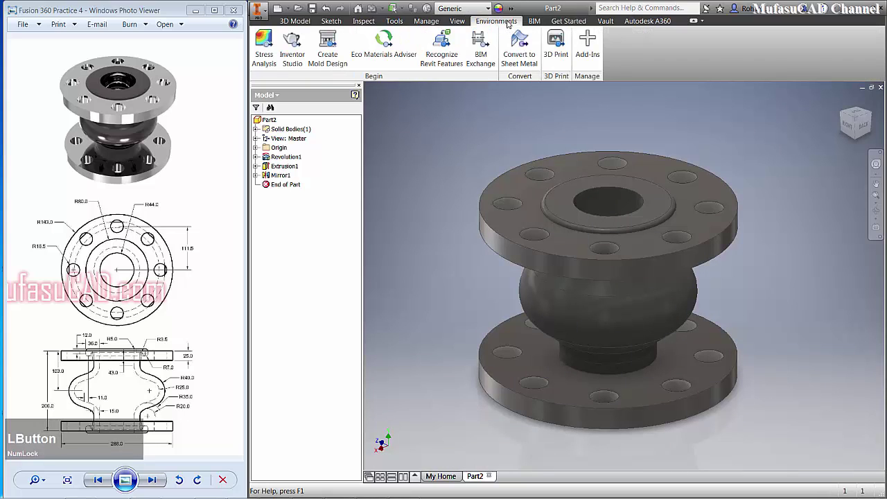
click(291, 54)
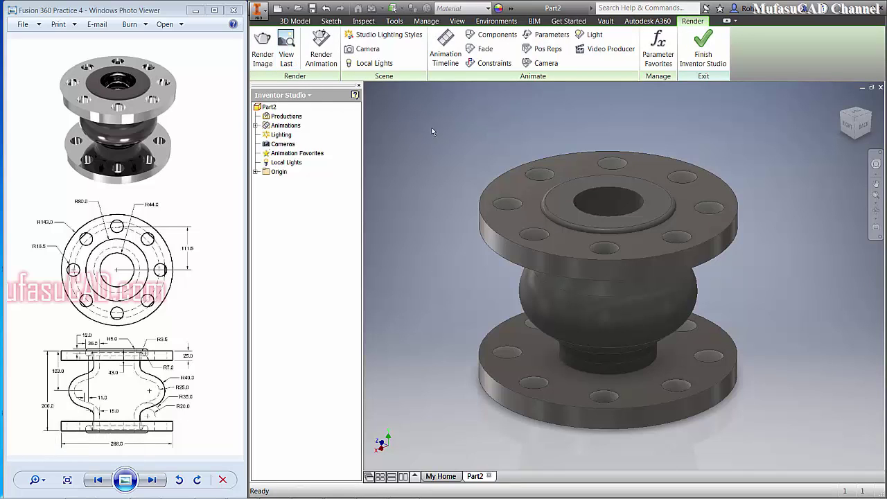
click(391, 38)
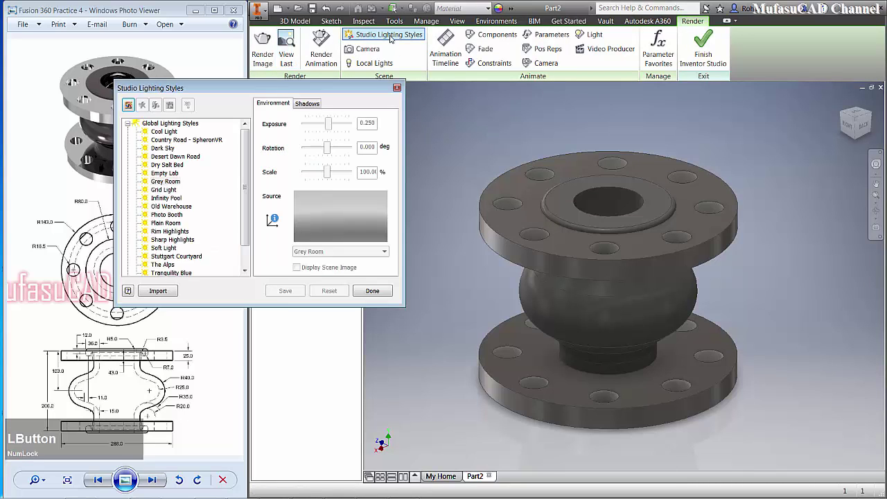
drag(334, 90, 437, 79)
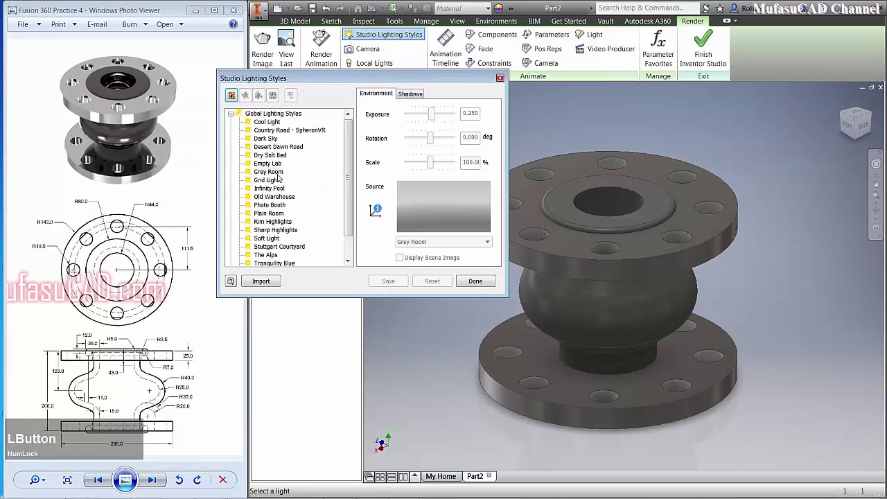
click(274, 140)
right_click(273, 140)
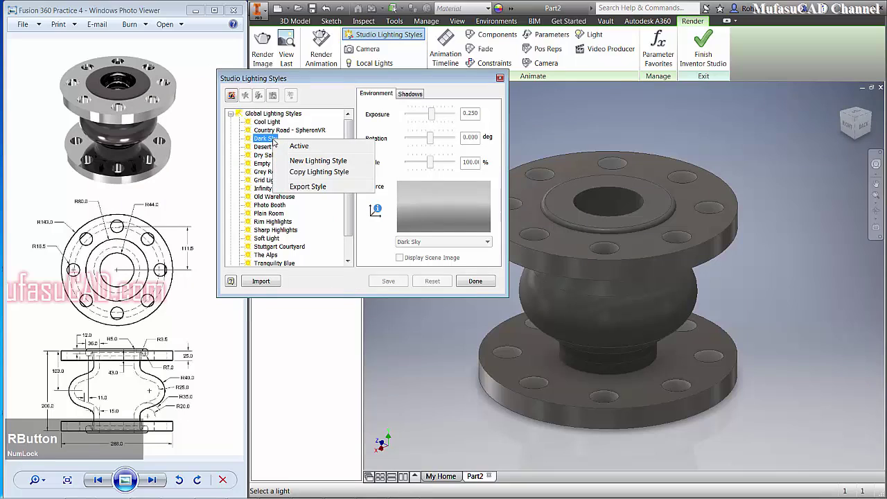
click(296, 145)
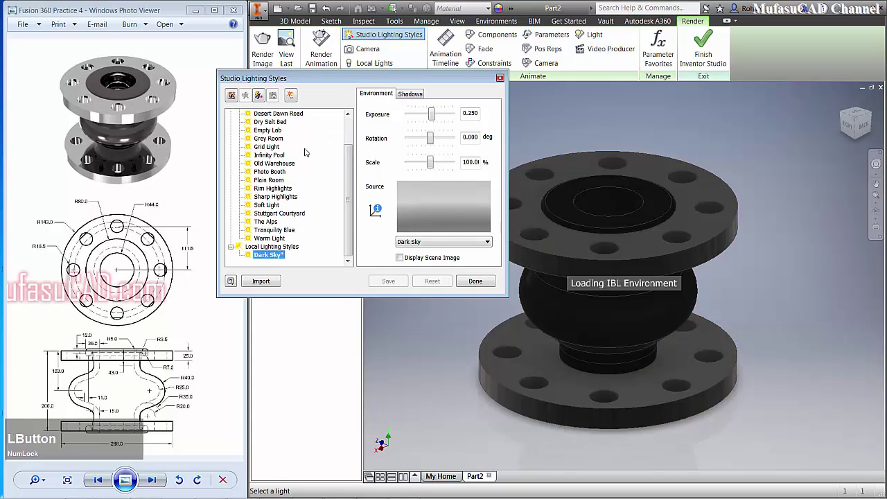
Preview the scene image, set Dark Sky's exposure to 0.980, rotation to 17 degrees and scale to 960%, and finish with the scene image hidden
click(400, 258)
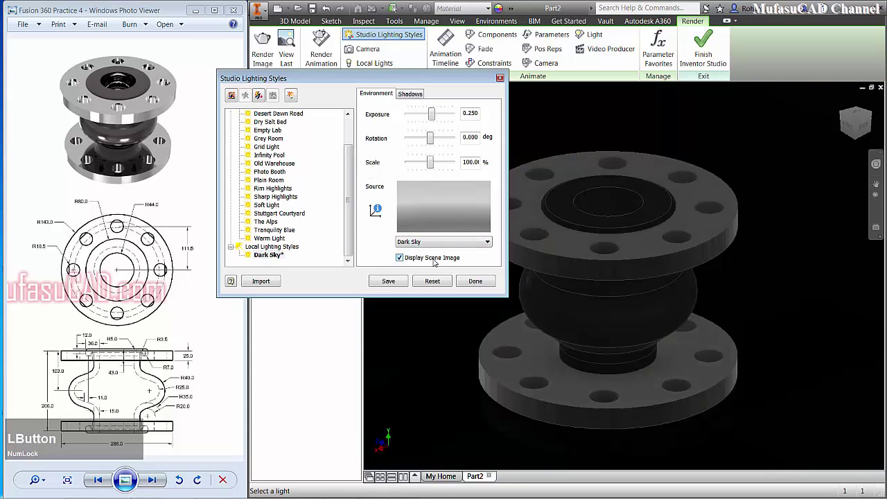
drag(431, 115, 440, 121)
shift+middle_drag(653, 222, 651, 222)
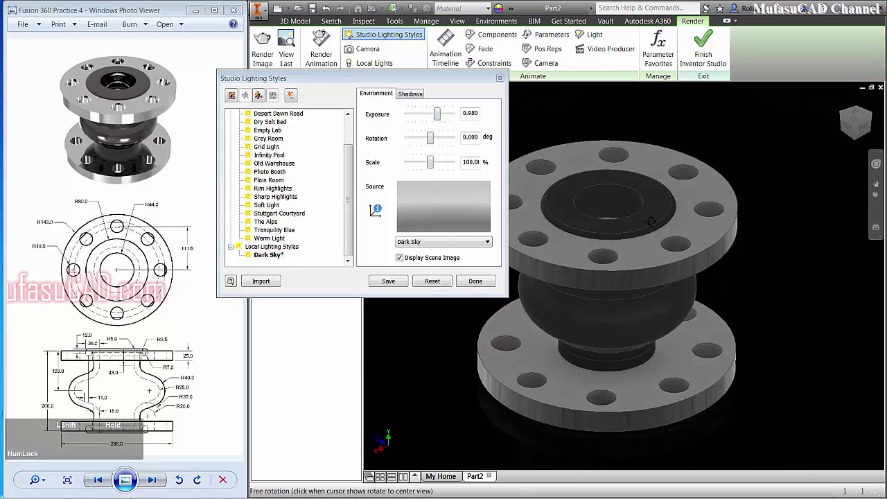
drag(430, 138, 449, 165)
click(436, 145)
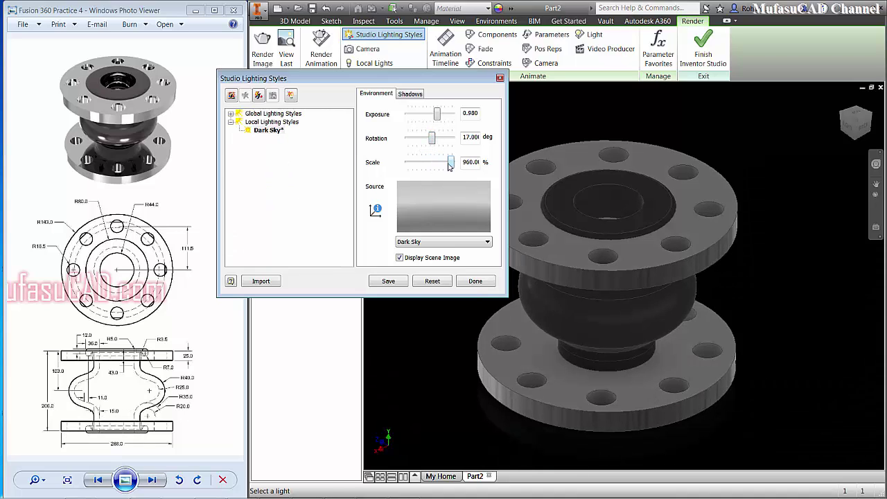
click(400, 258)
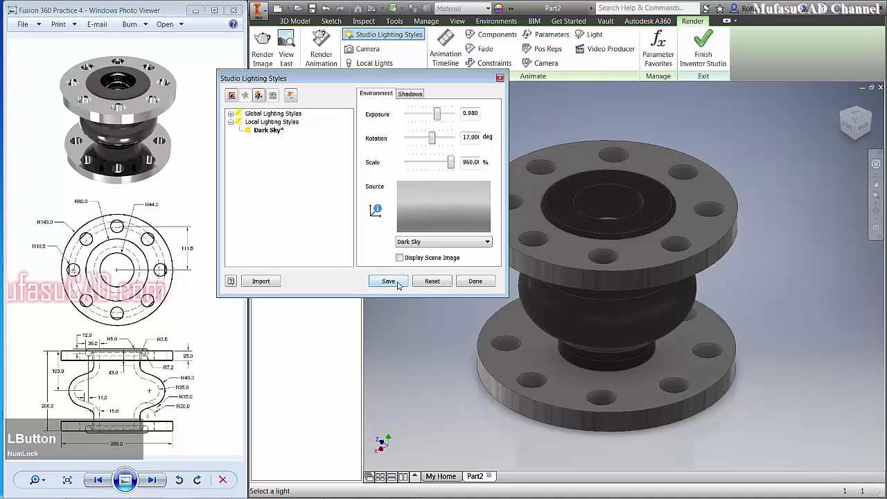
click(476, 282)
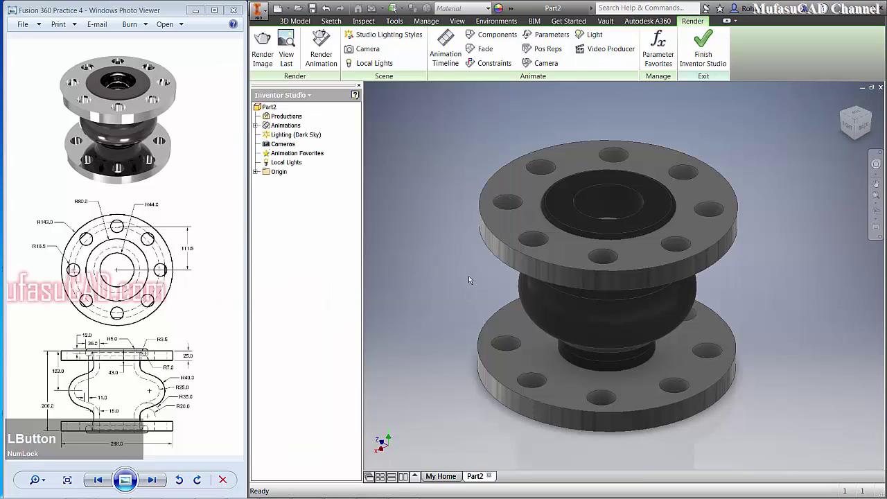
Render the current view at 640 by 480 with Dark Sky lighting and the Until Satisfactory duration, and stop the rendering once the image looks clean
click(261, 50)
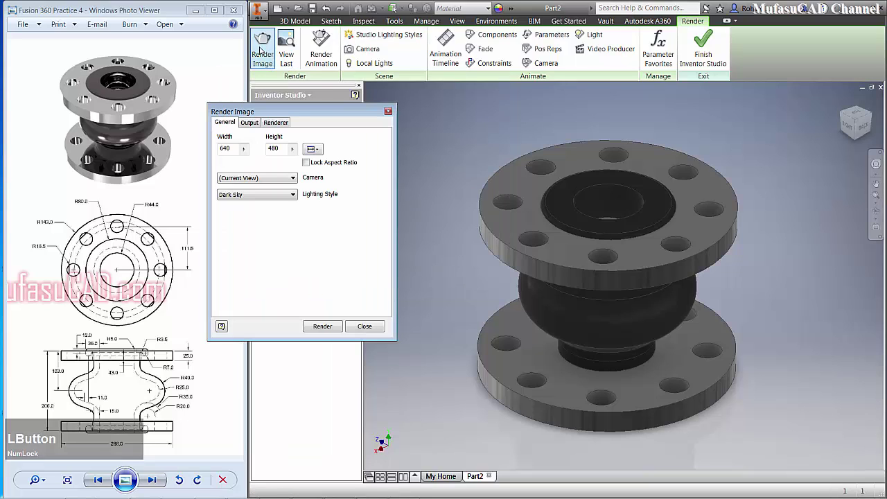
click(276, 122)
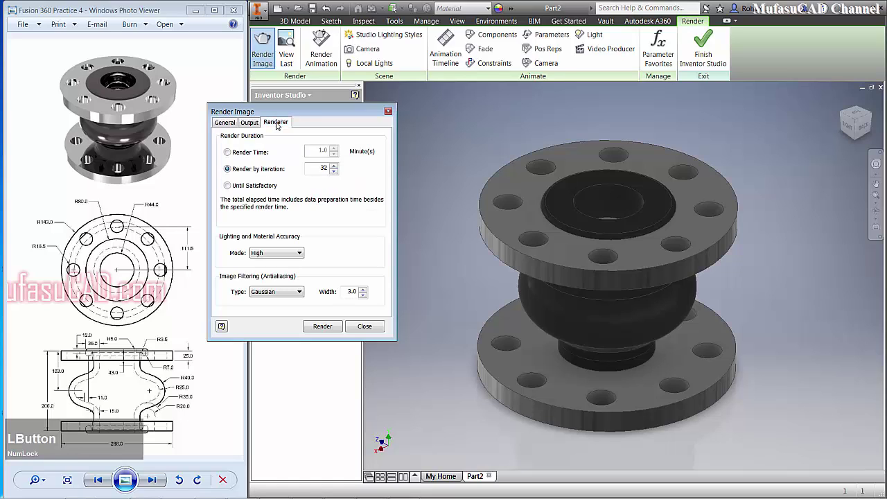
click(275, 187)
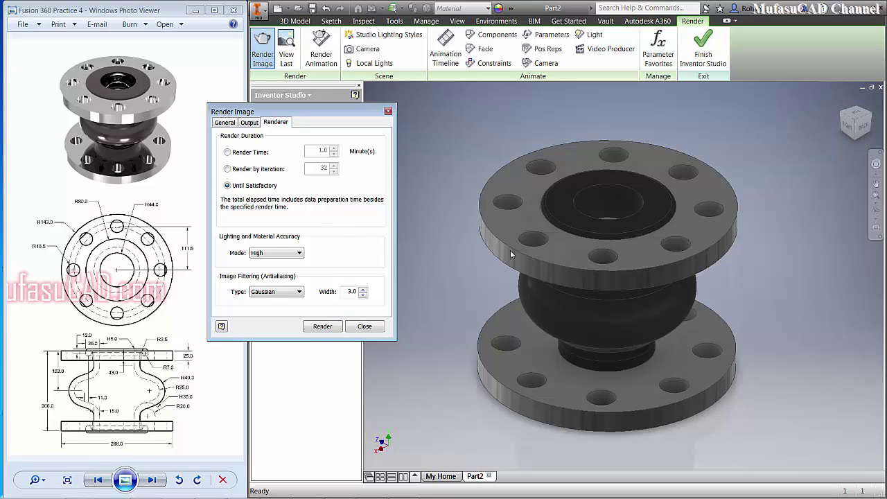
click(323, 329)
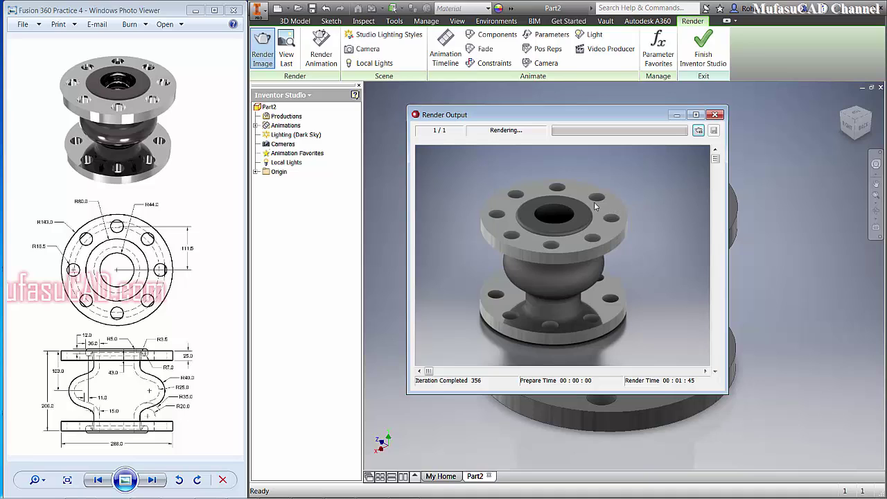
click(699, 131)
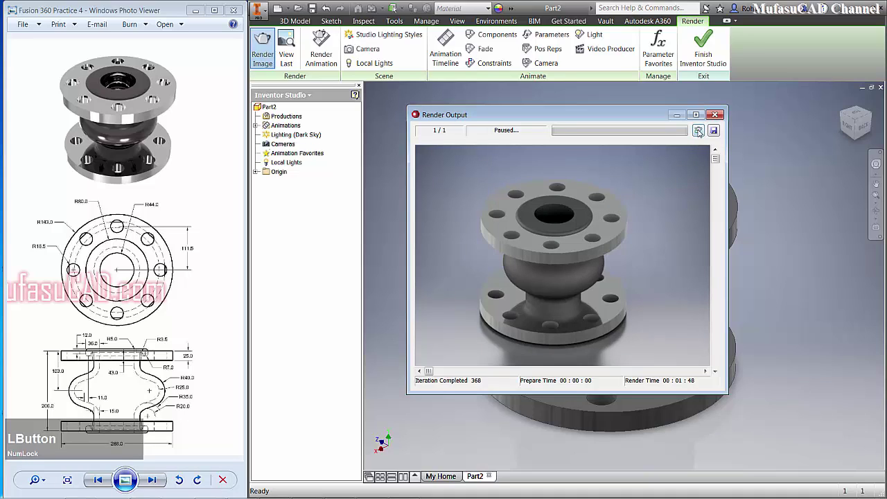